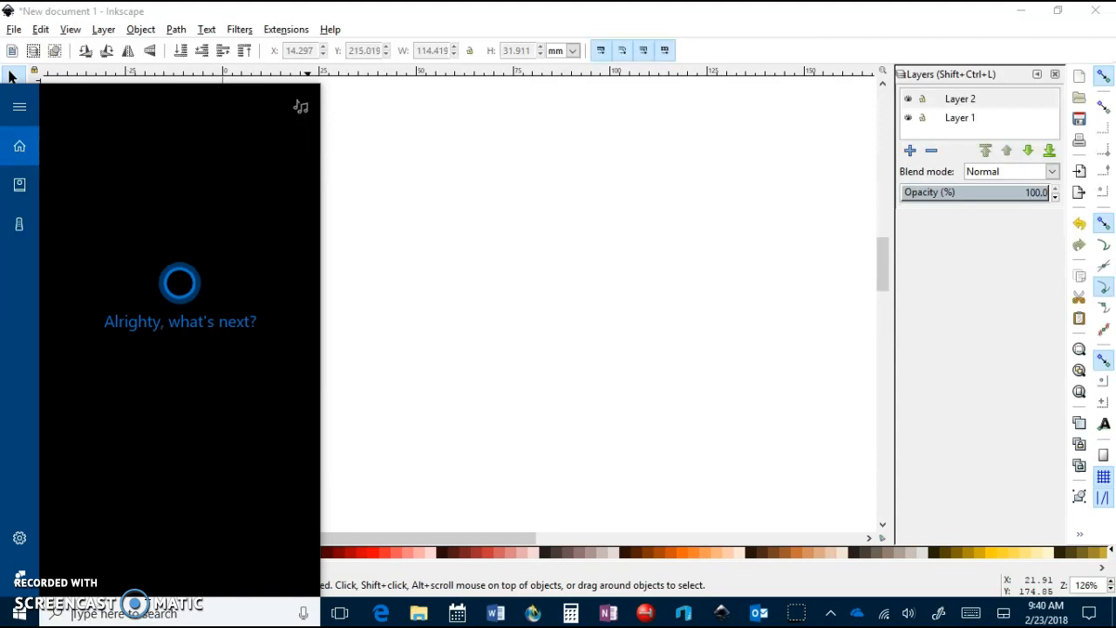
Make Layer 1 the active layer and bring up the Layers dialog
{"action": "left_click", "coordinate": [667, 264]}
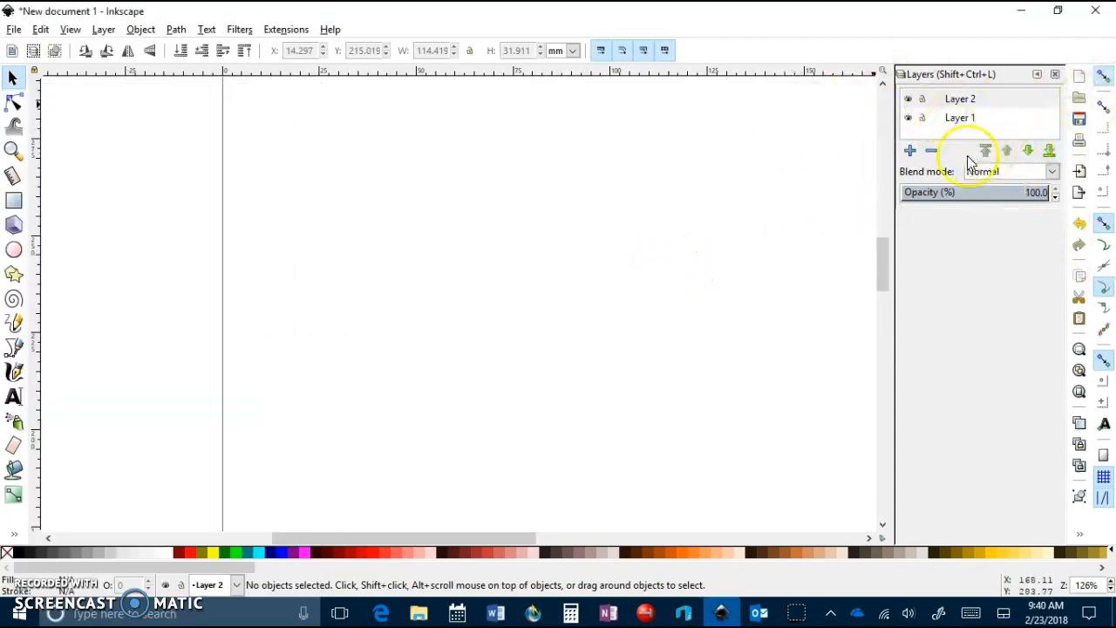
{"action": "left_click", "coordinate": [1001, 122]}
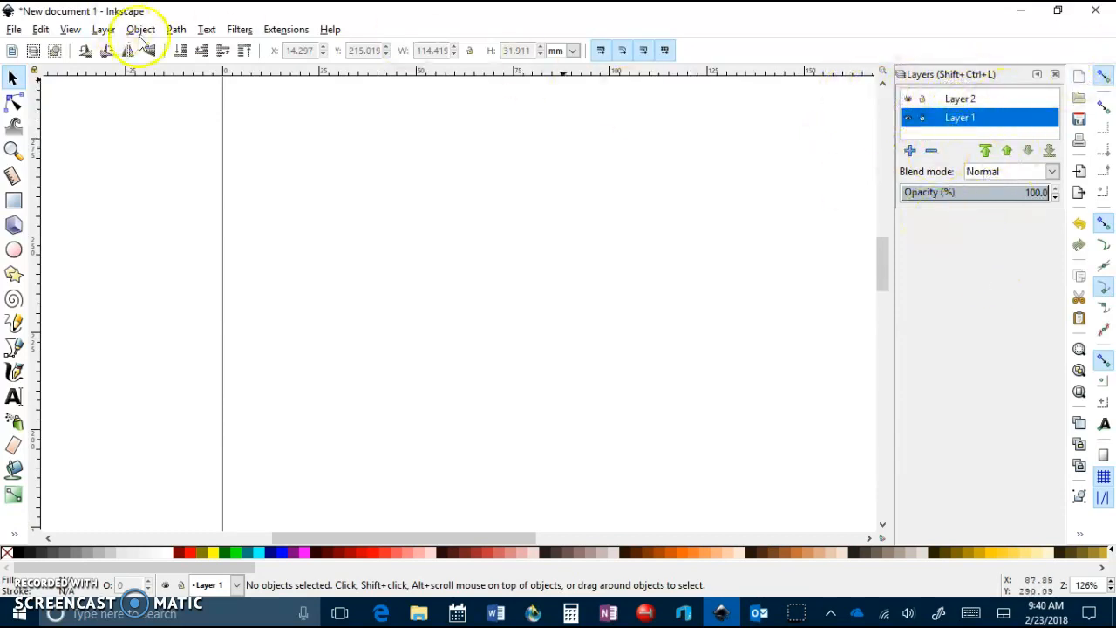
{"action": "left_click", "coordinate": [102, 34]}
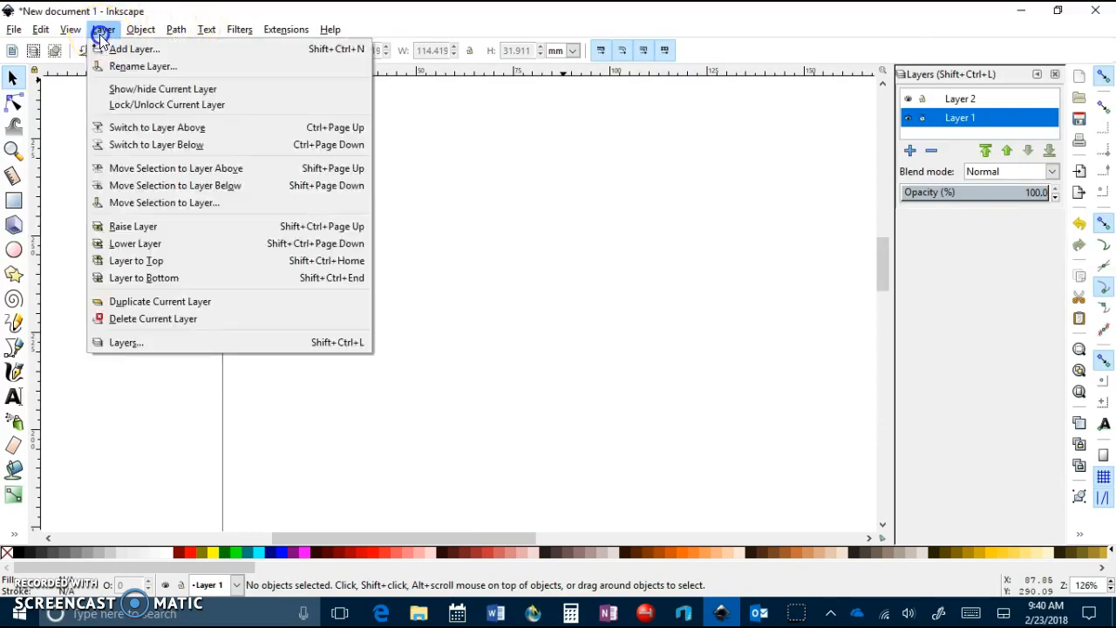
{"action": "left_click", "coordinate": [142, 345]}
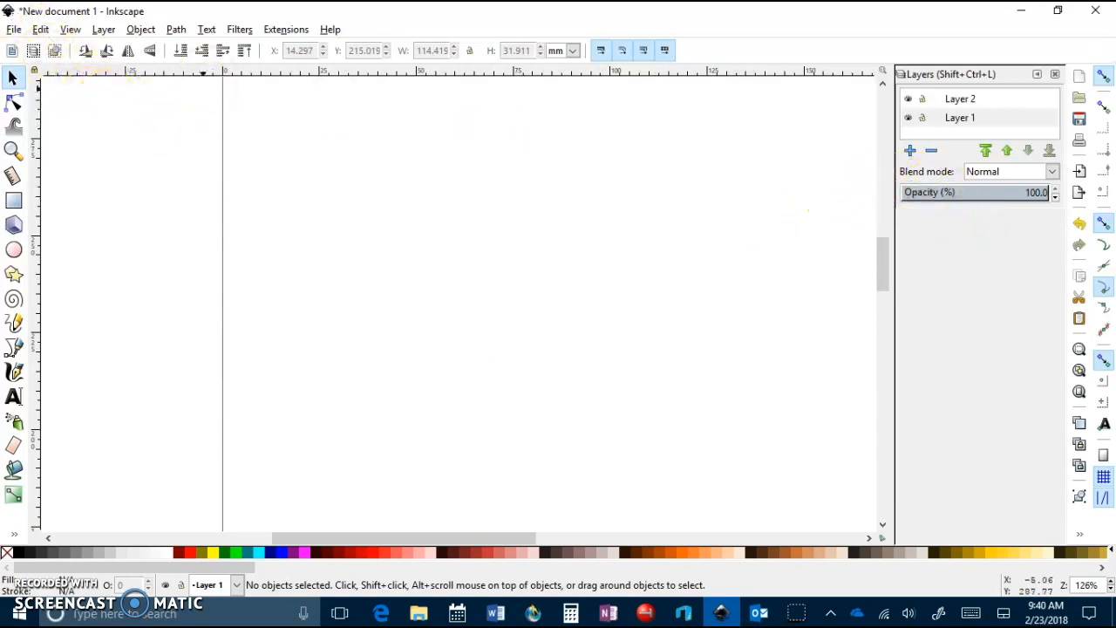
Draw a closed four-sided path with straight Bezier segments near the page's upper-left corner
{"action": "scroll", "coordinate": [785, 338], "scroll_direction": "up", "scroll_amount": 2}
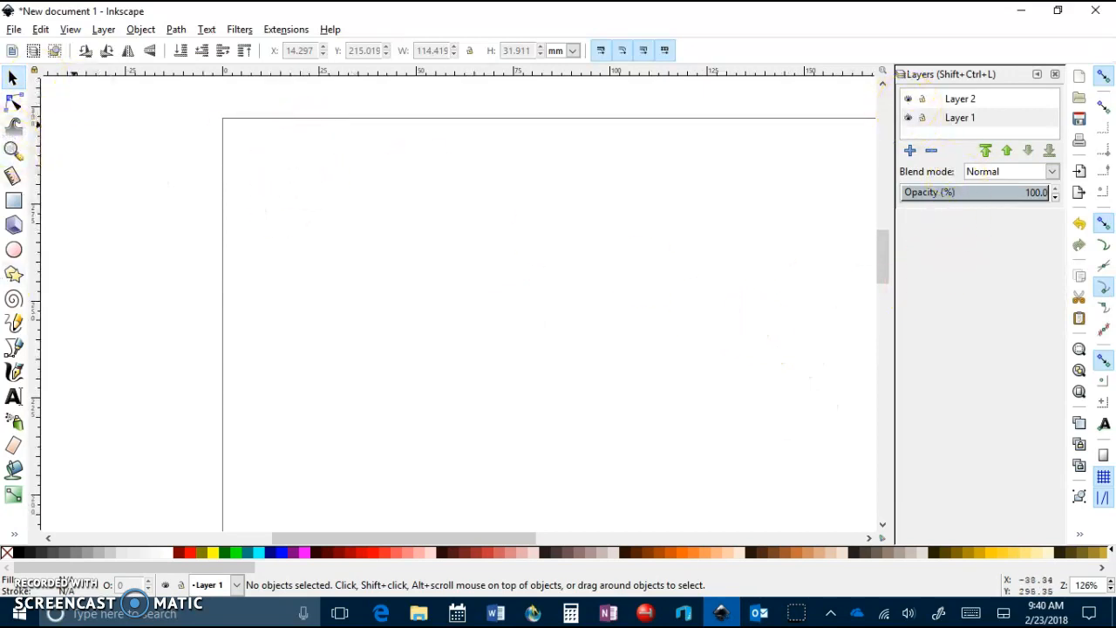
{"action": "left_click", "coordinate": [13, 347]}
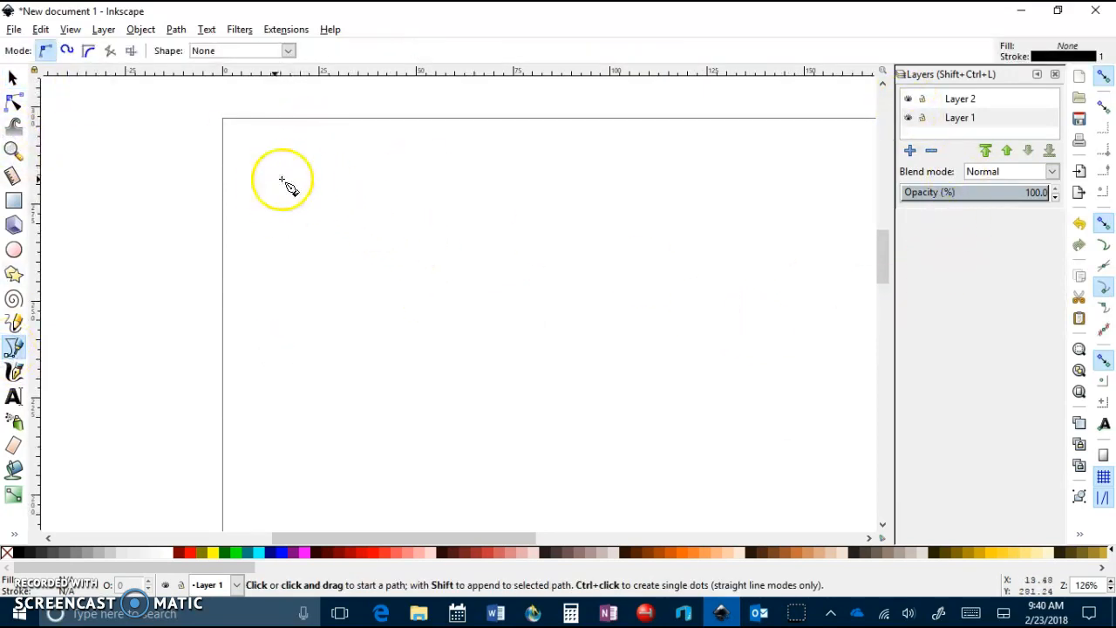
{"action": "left_click", "coordinate": [277, 222]}
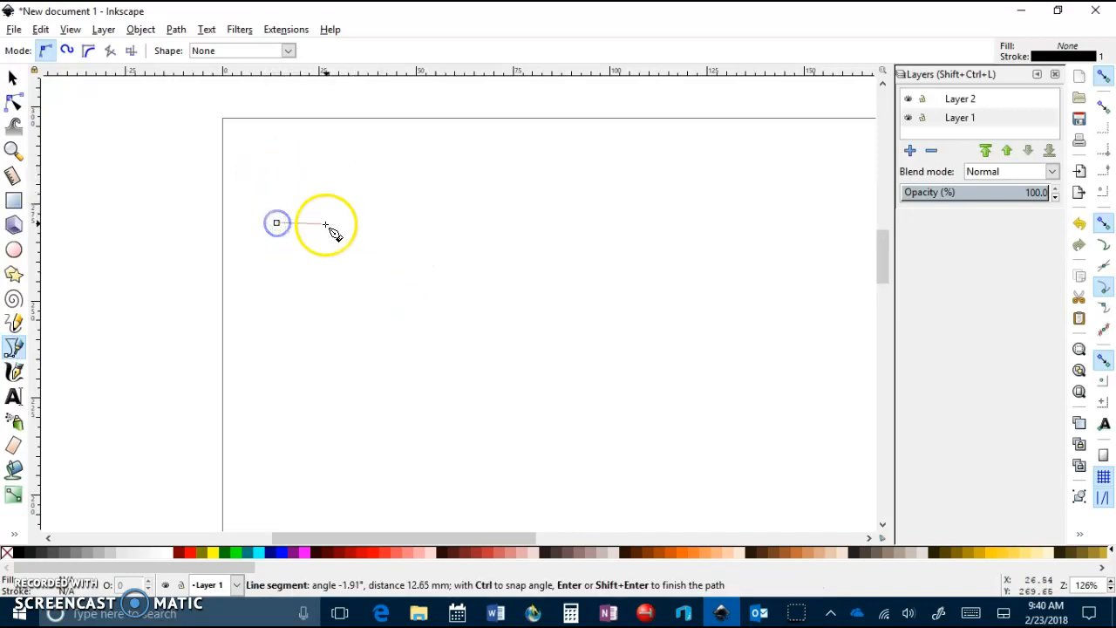
{"action": "left_click", "coordinate": [628, 216]}
{"action": "left_click", "coordinate": [629, 334]}
{"action": "left_click", "coordinate": [255, 351]}
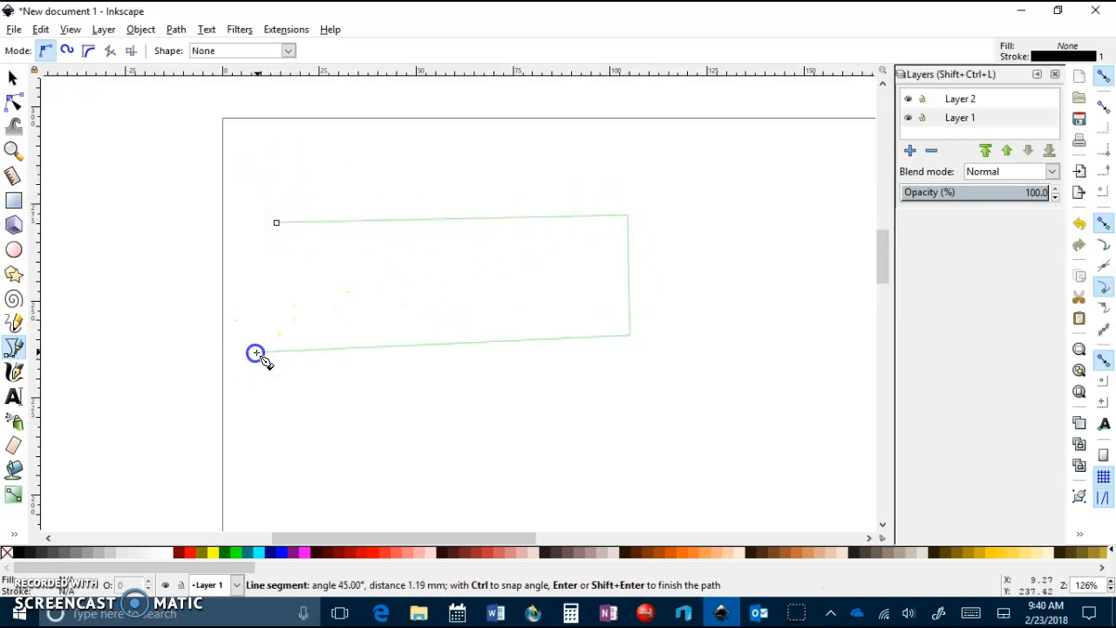
{"action": "left_click", "coordinate": [276, 223]}
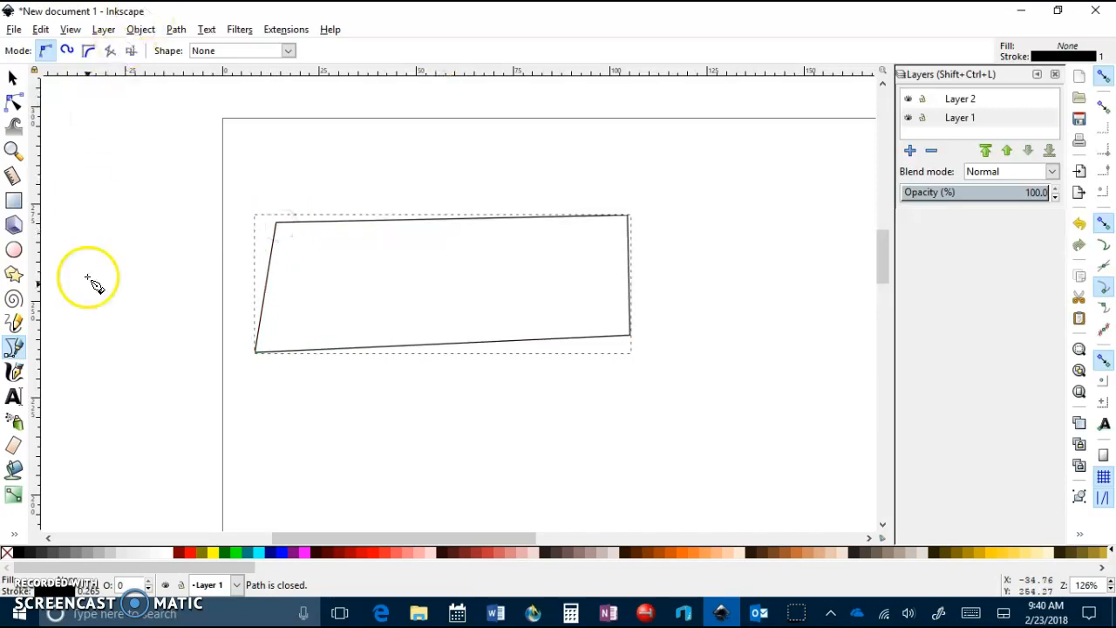
Move the path's corner nodes to form a flatter, near-rectangular bar with its lower-right node at about X 105.5, Y 236.8 mm
{"action": "left_click", "coordinate": [15, 104]}
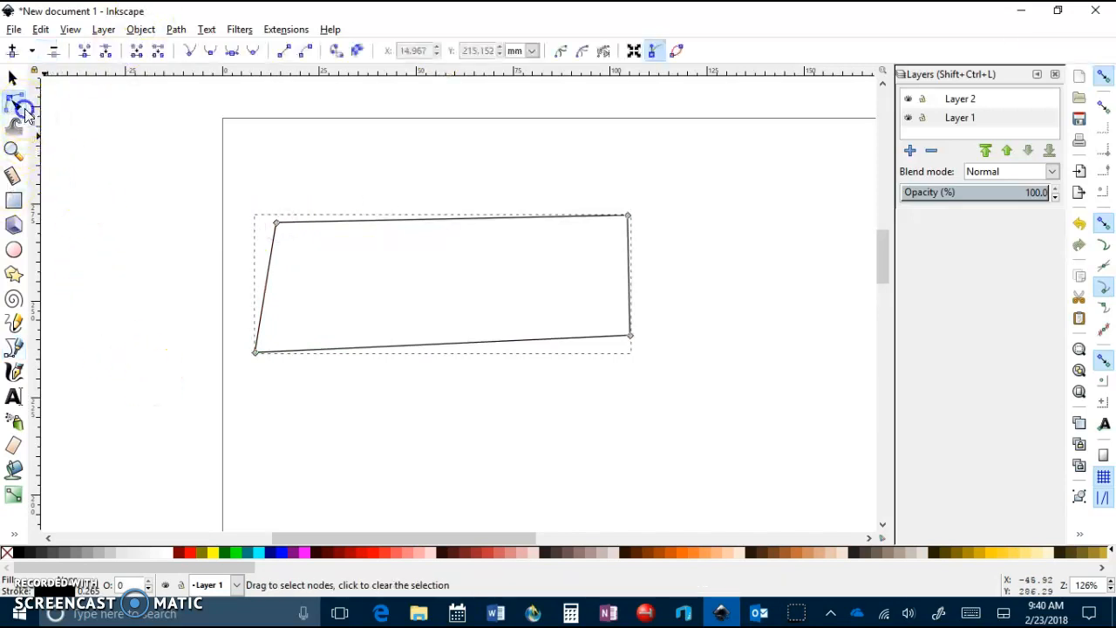
{"action": "left_click_drag", "start_coordinate": [277, 224], "coordinate": [252, 286]}
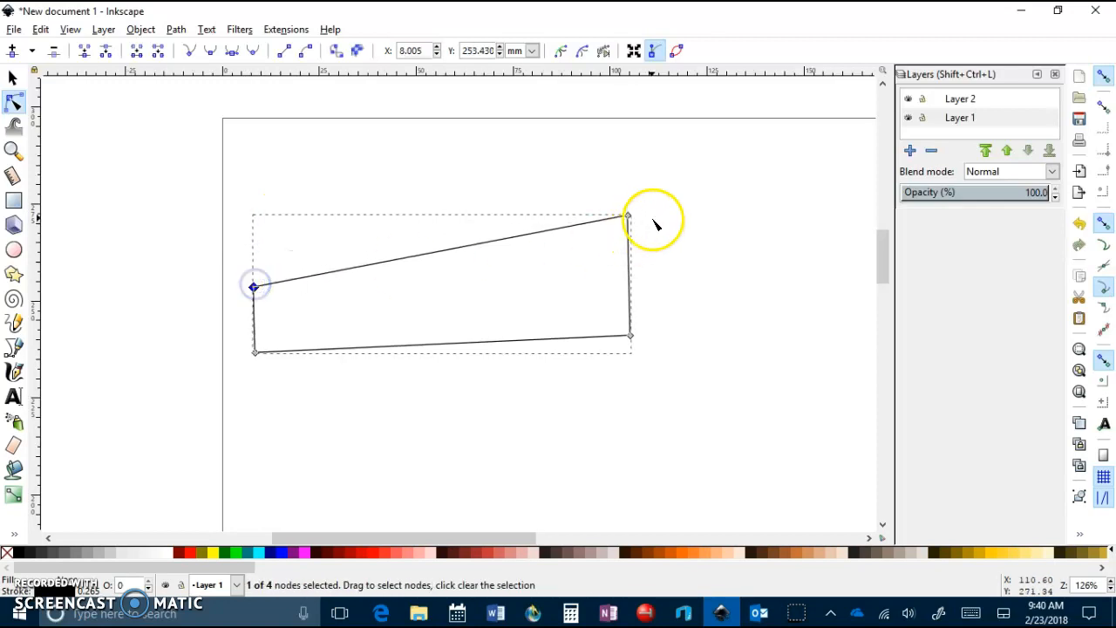
{"action": "left_click_drag", "start_coordinate": [628, 215], "coordinate": [634, 285]}
{"action": "left_click", "coordinate": [627, 339]}
{"action": "left_click_drag", "start_coordinate": [631, 340], "coordinate": [629, 353]}
{"action": "left_click_drag", "start_coordinate": [255, 287], "coordinate": [264, 285]}
{"action": "left_click_drag", "start_coordinate": [633, 357], "coordinate": [635, 354]}
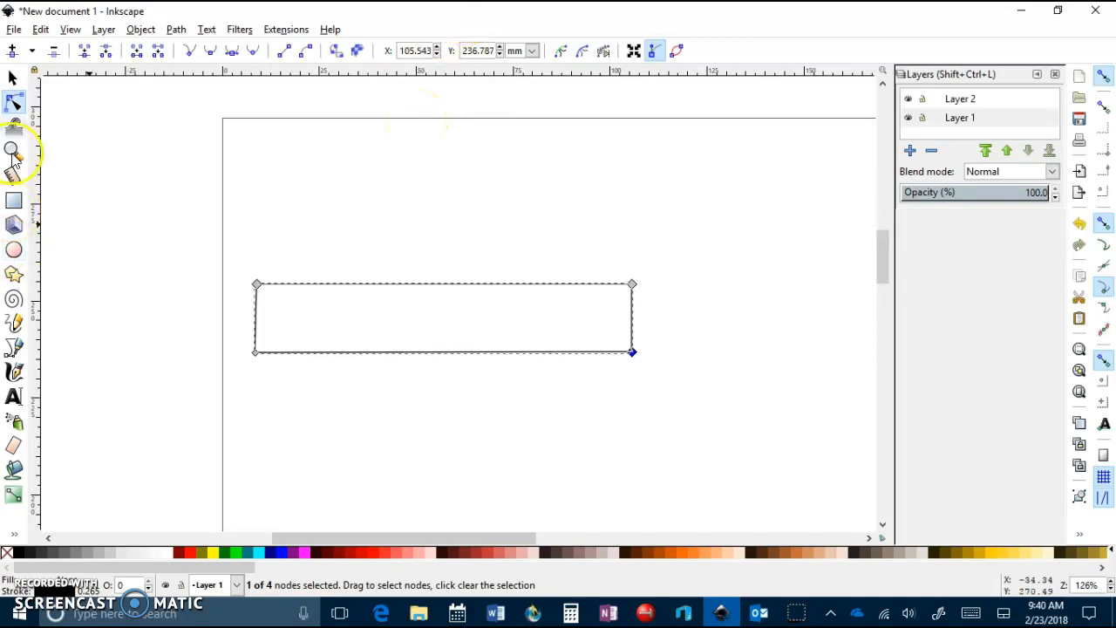
Add the sans-serif text "BOB" just above the bar's upper edge
{"action": "left_click", "coordinate": [10, 398]}
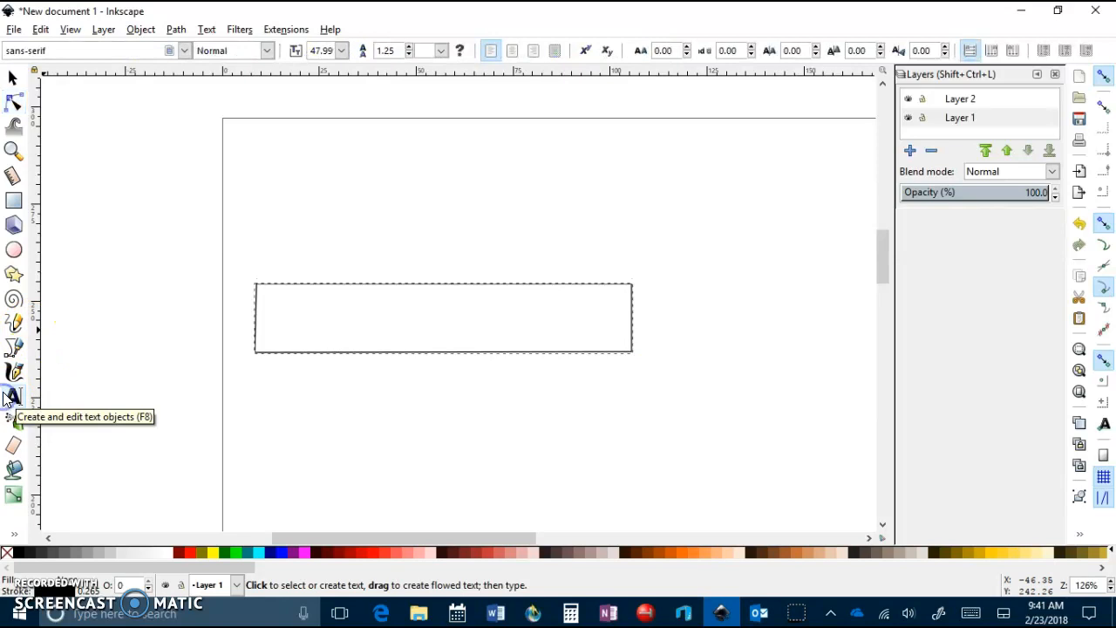
{"action": "left_click", "coordinate": [286, 265]}
{"action": "left_click", "coordinate": [337, 249]}
{"action": "left_click", "coordinate": [295, 263]}
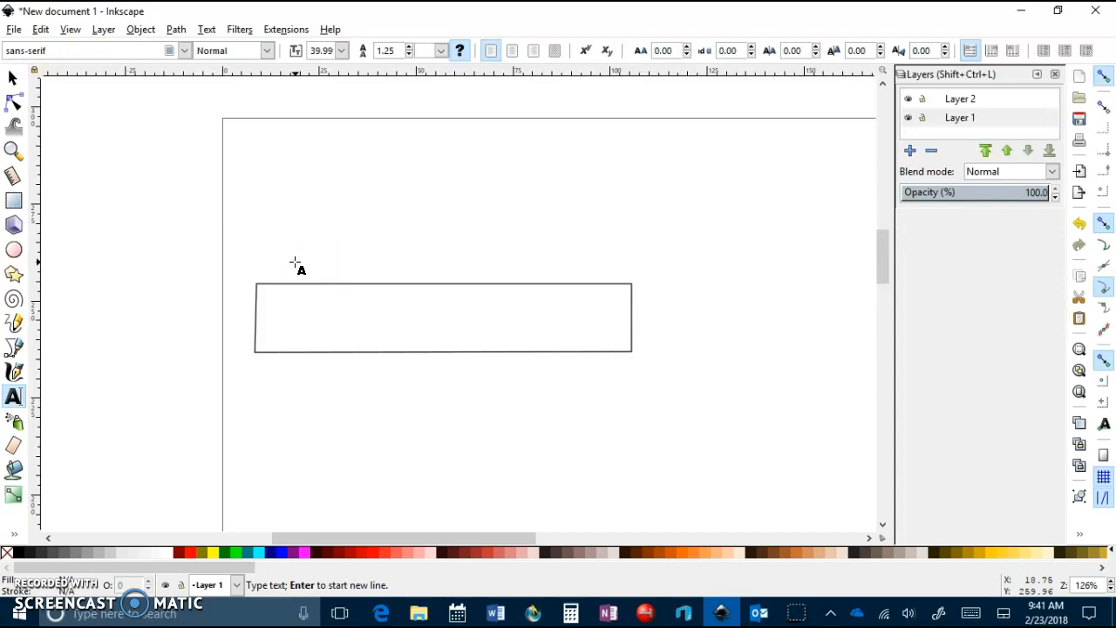
{"action": "type", "text": "BOB"}
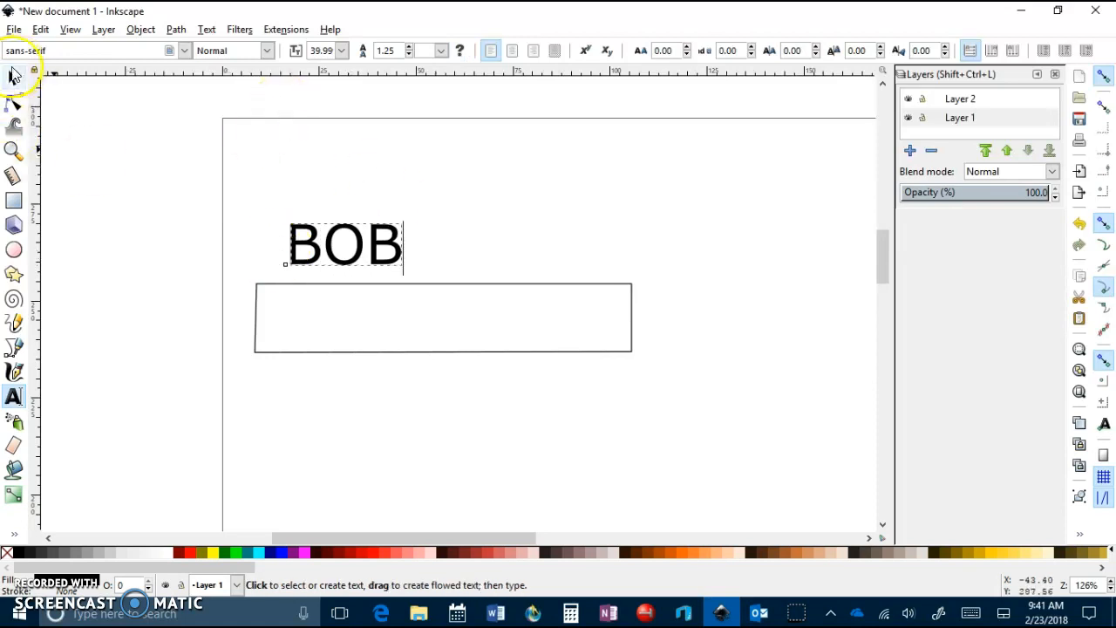
Scale the text proportionally to about 72.9 mm wide and 27.3 mm high, undoing a further resize
{"action": "left_click", "coordinate": [8, 75]}
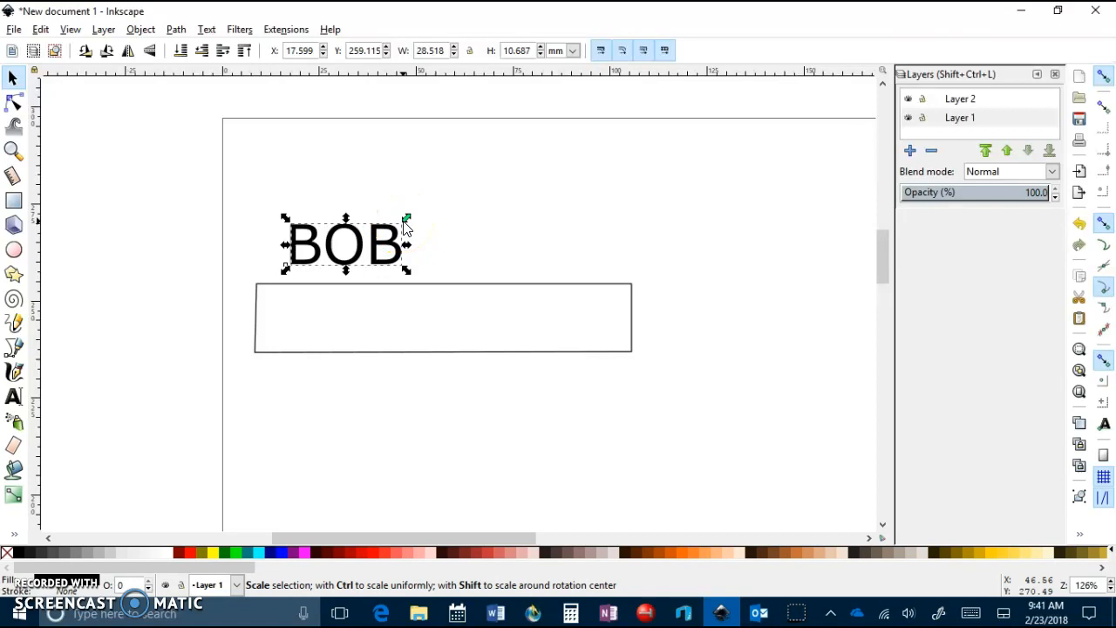
{"action": "key", "text": "ctrl"}
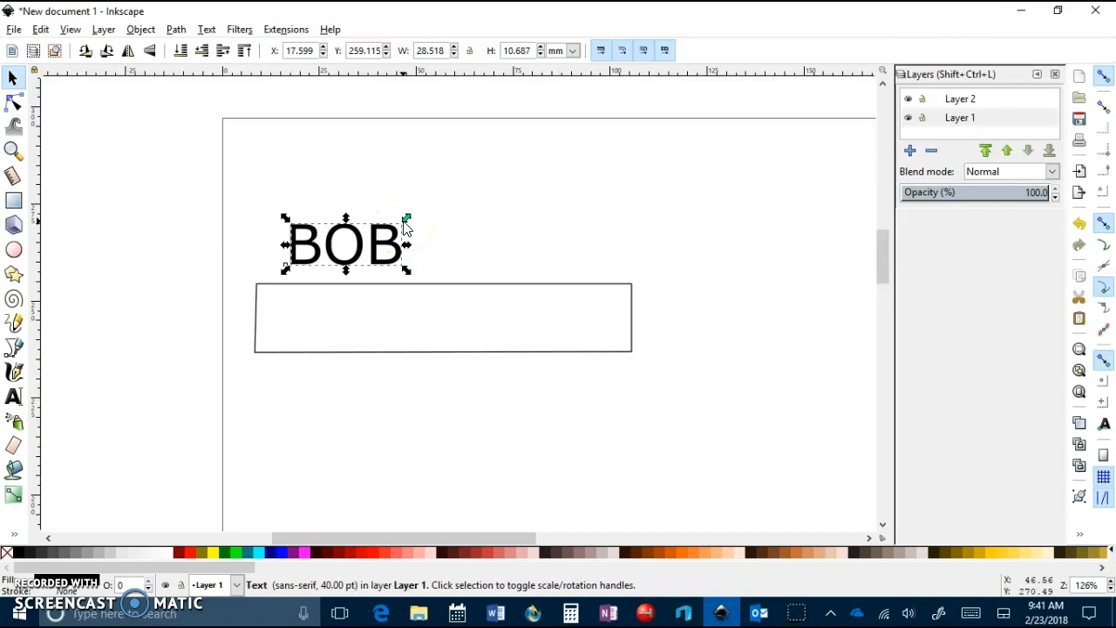
{"action": "key", "text": "ctrl"}
{"action": "left_click_drag", "start_coordinate": [404, 223], "coordinate": [752, 161]}
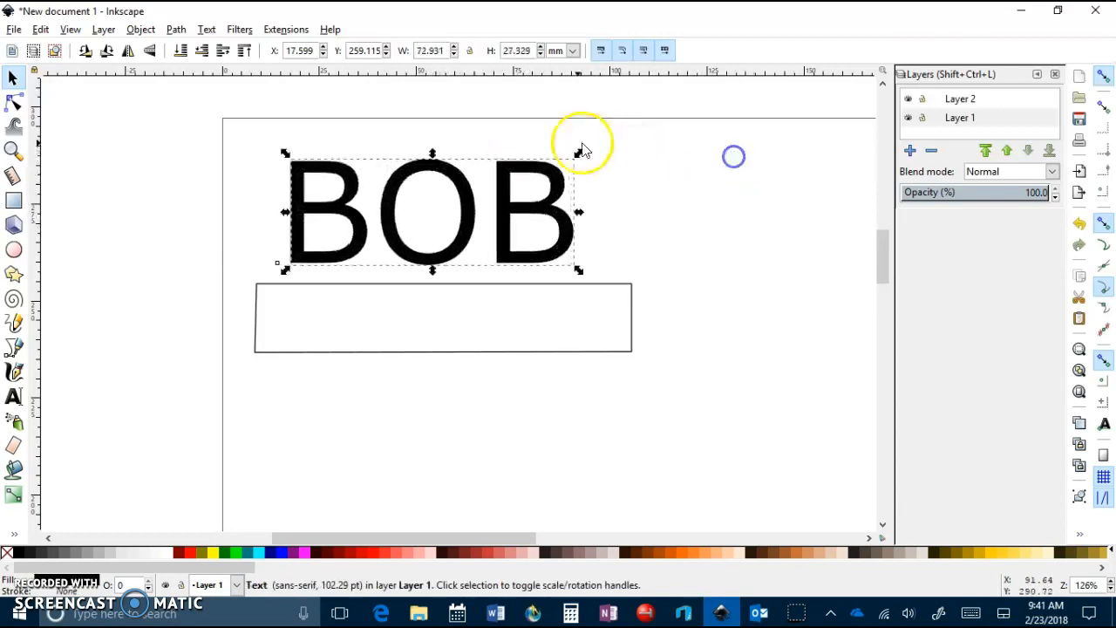
{"action": "left_click_drag", "start_coordinate": [579, 155], "coordinate": [528, 369]}
{"action": "key", "text": "ctrl+z"}
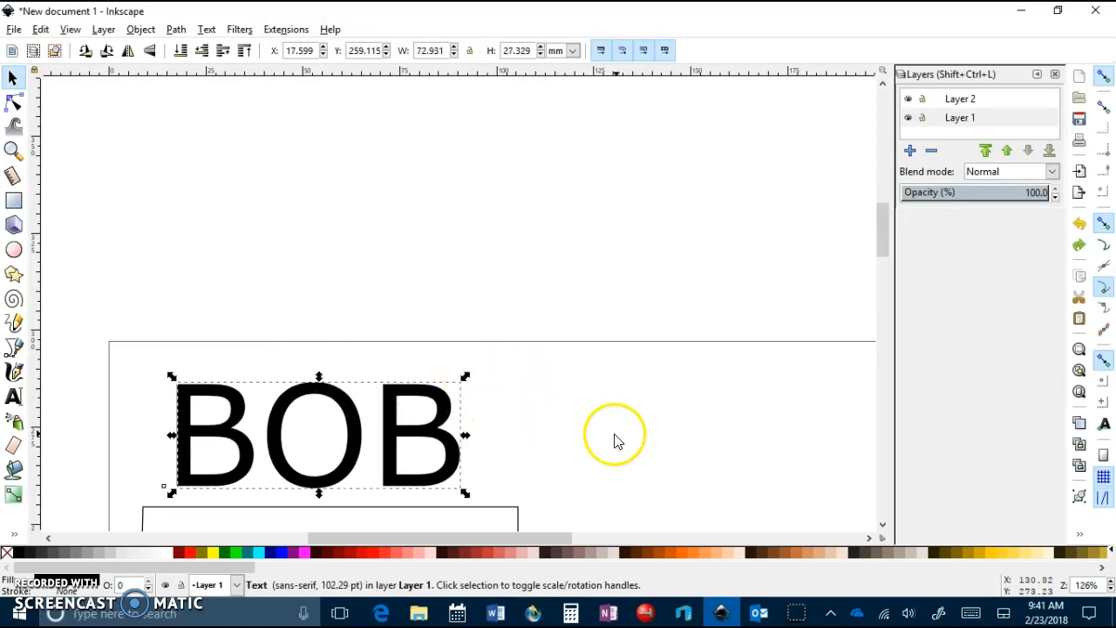
Try font size 144 on the text above the bar and set the size to 110 pt
{"action": "scroll", "coordinate": [514, 406], "scroll_direction": "down", "scroll_amount": 4}
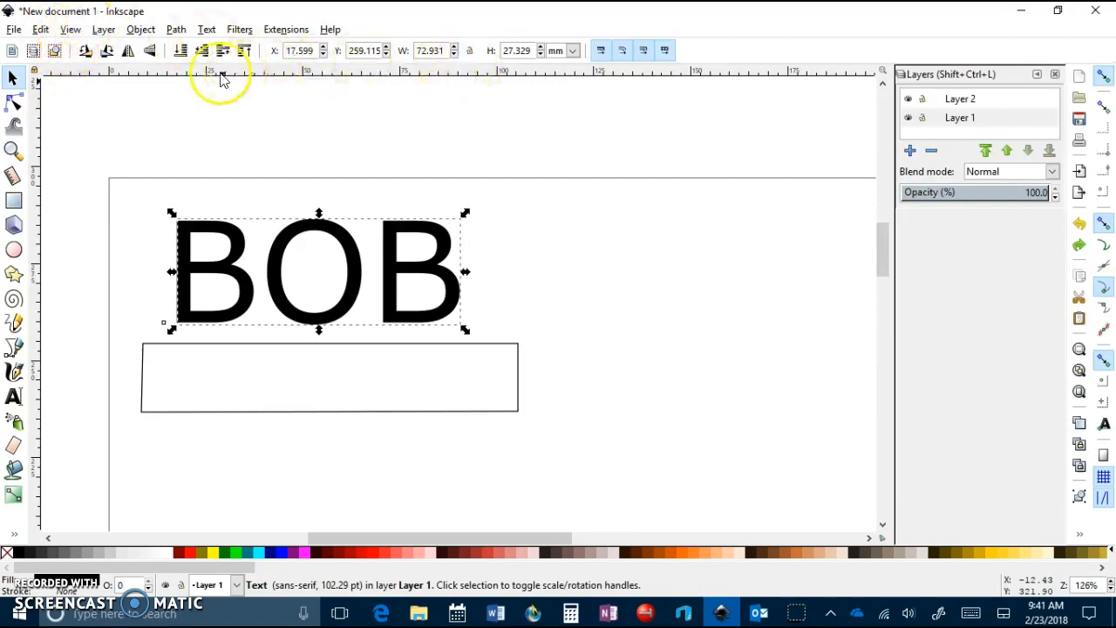
{"action": "left_click", "coordinate": [13, 395]}
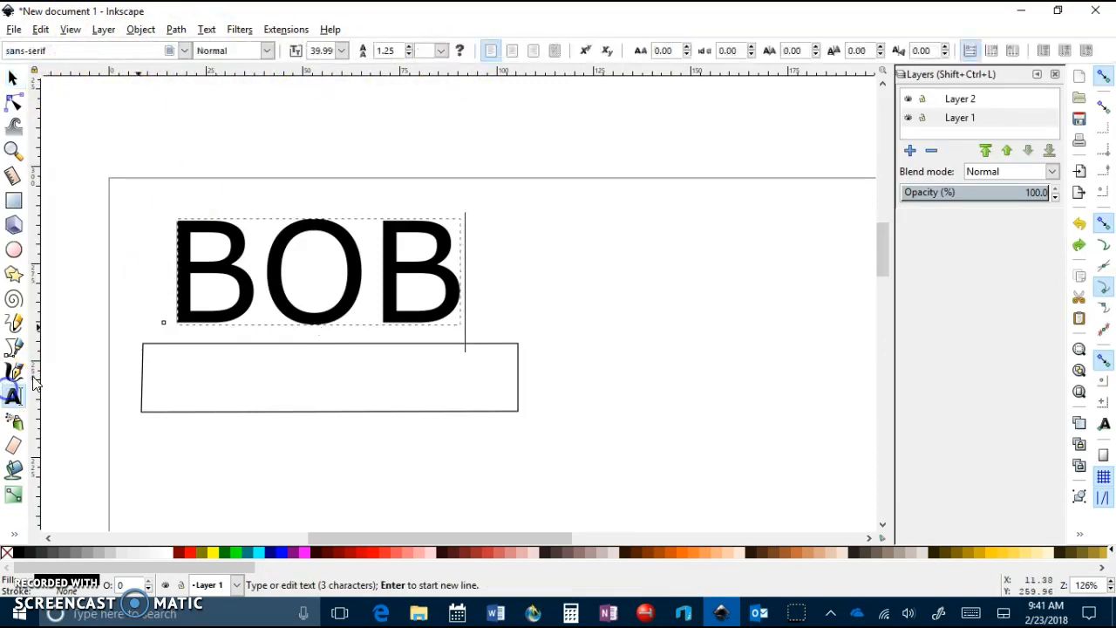
{"action": "left_click", "coordinate": [255, 260]}
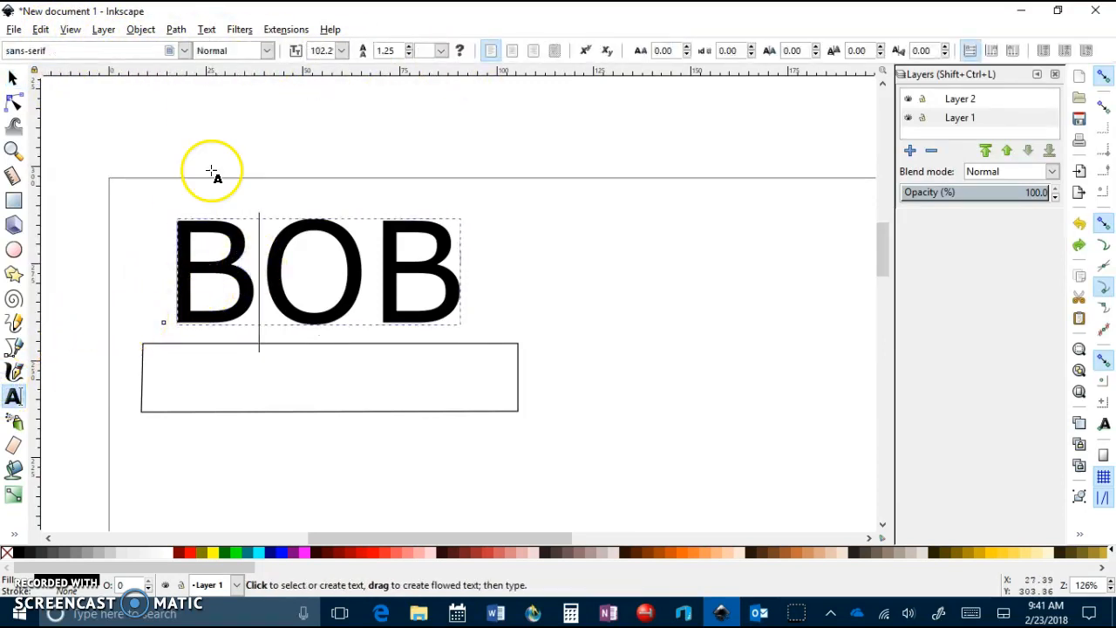
{"action": "left_click", "coordinate": [342, 51]}
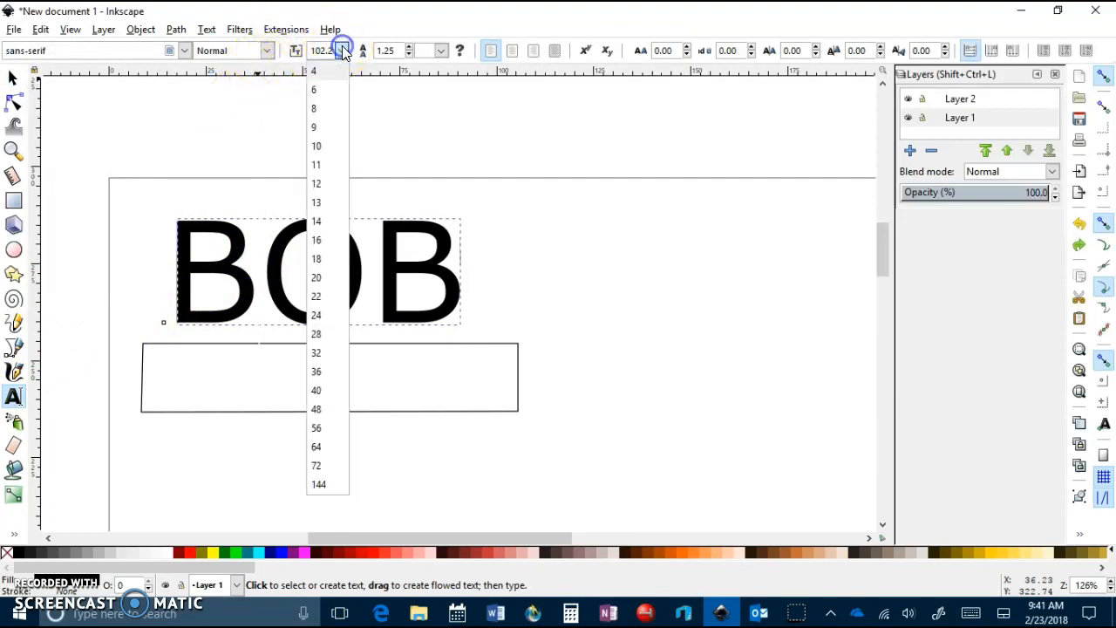
{"action": "left_click", "coordinate": [319, 484]}
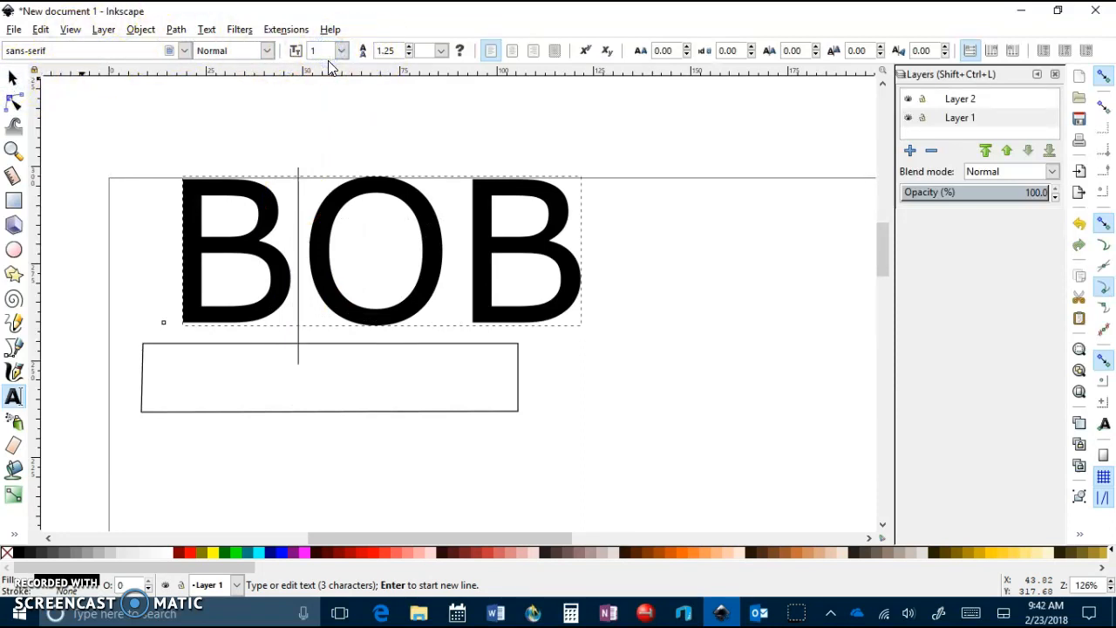
{"action": "key", "text": "Return"}
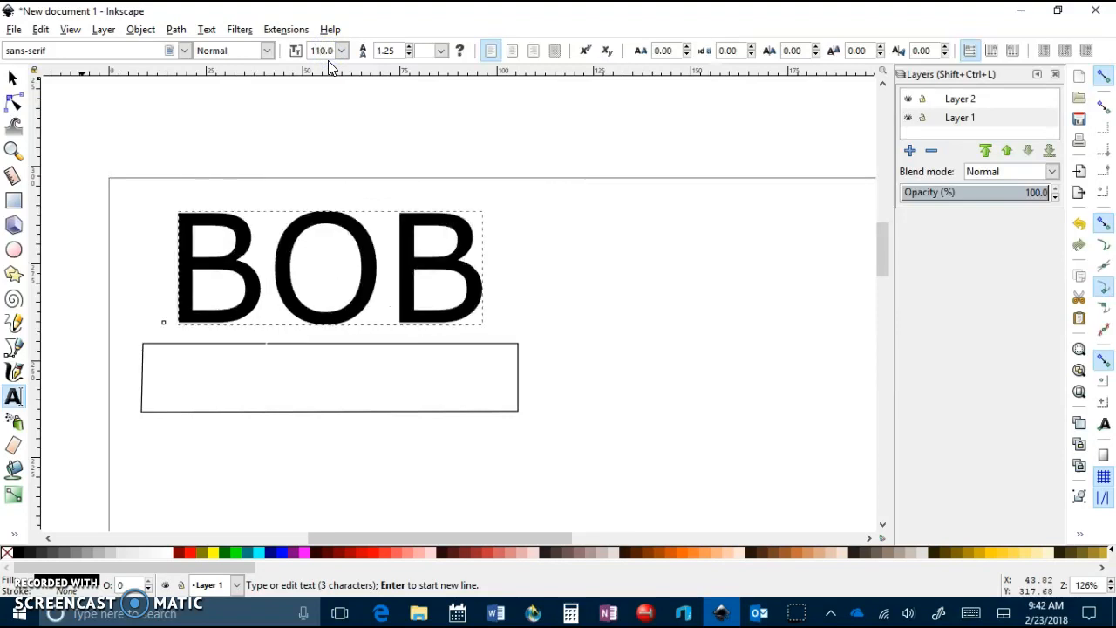
Move the text down to about Y 251.7 mm so the letters slightly overlap the bar's upper edge
{"action": "left_click", "coordinate": [12, 77]}
{"action": "left_click", "coordinate": [357, 246]}
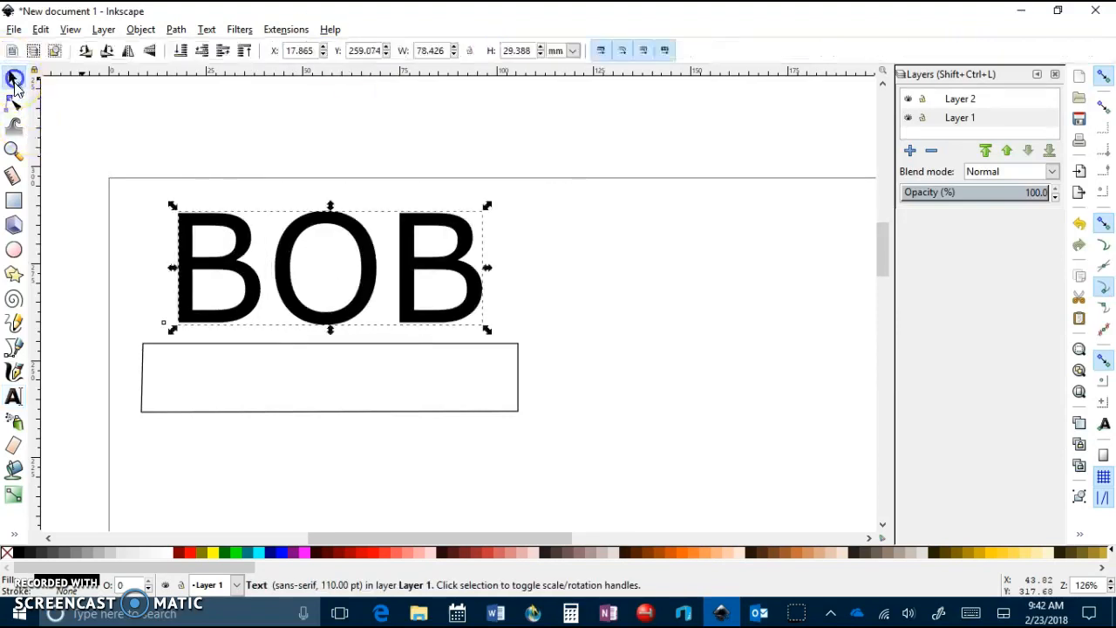
{"action": "left_click_drag", "start_coordinate": [360, 244], "coordinate": [363, 270]}
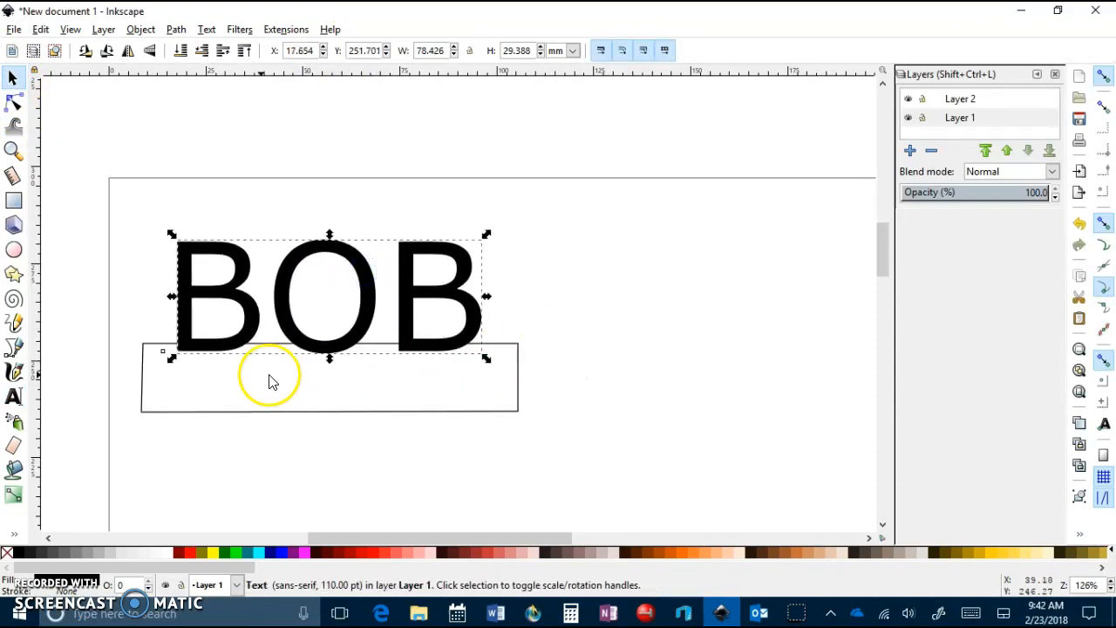
On Layer 2, start a Bezier path tracing the bar's left side, its upper edge to the first B, and the B's straight left and top edges
{"action": "left_click", "coordinate": [17, 347]}
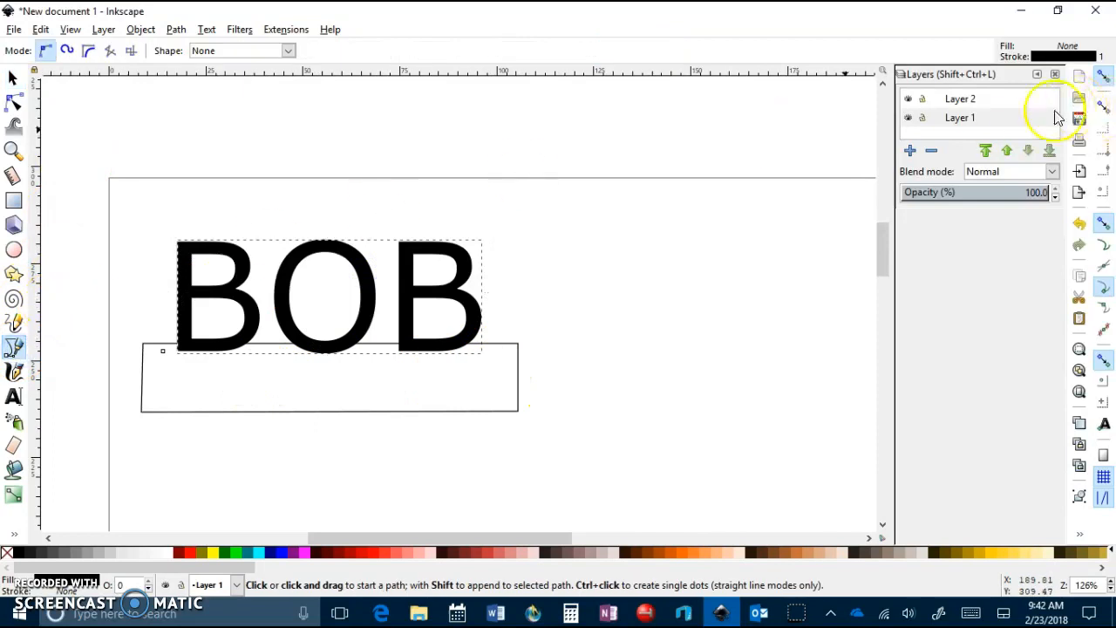
{"action": "left_click", "coordinate": [982, 102]}
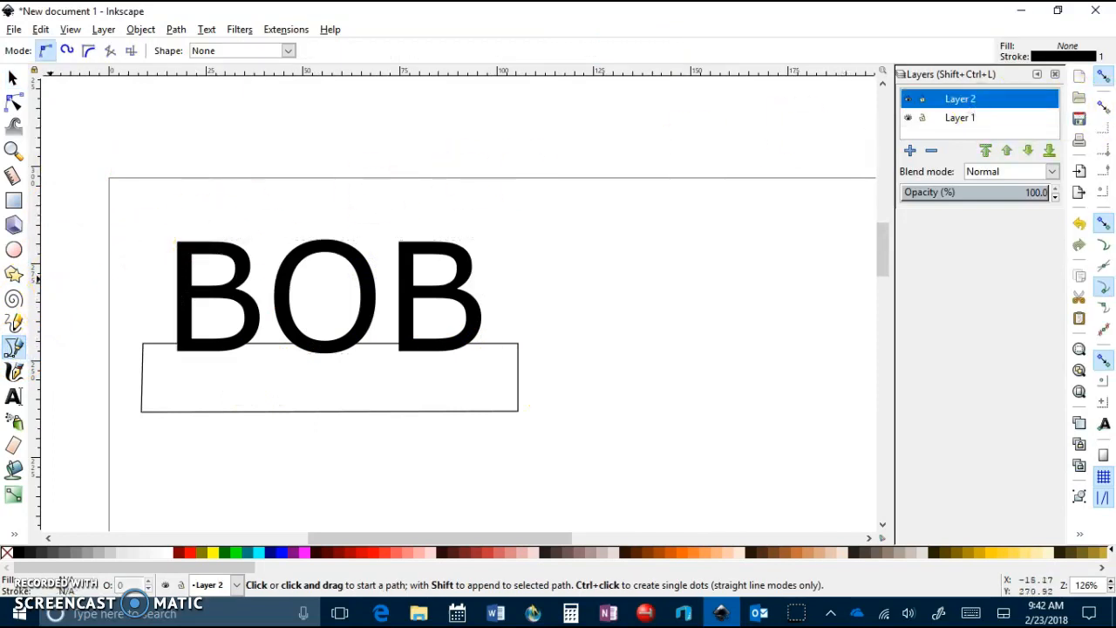
{"action": "left_click", "coordinate": [12, 152]}
{"action": "left_click_drag", "start_coordinate": [95, 461], "coordinate": [723, 143]}
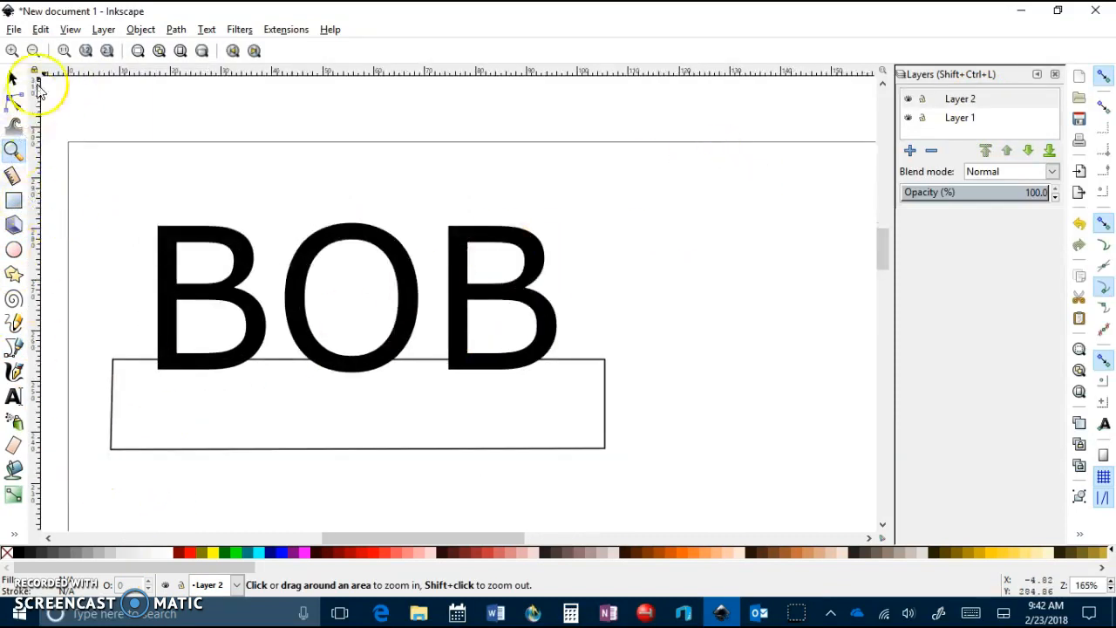
{"action": "left_click", "coordinate": [13, 347]}
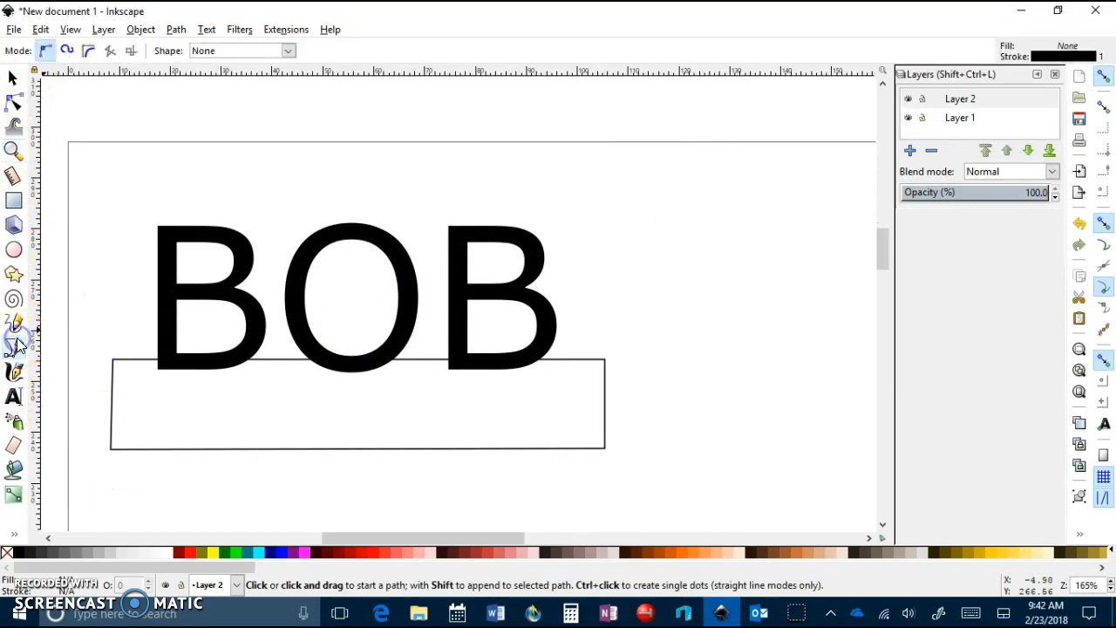
{"action": "left_click", "coordinate": [111, 450]}
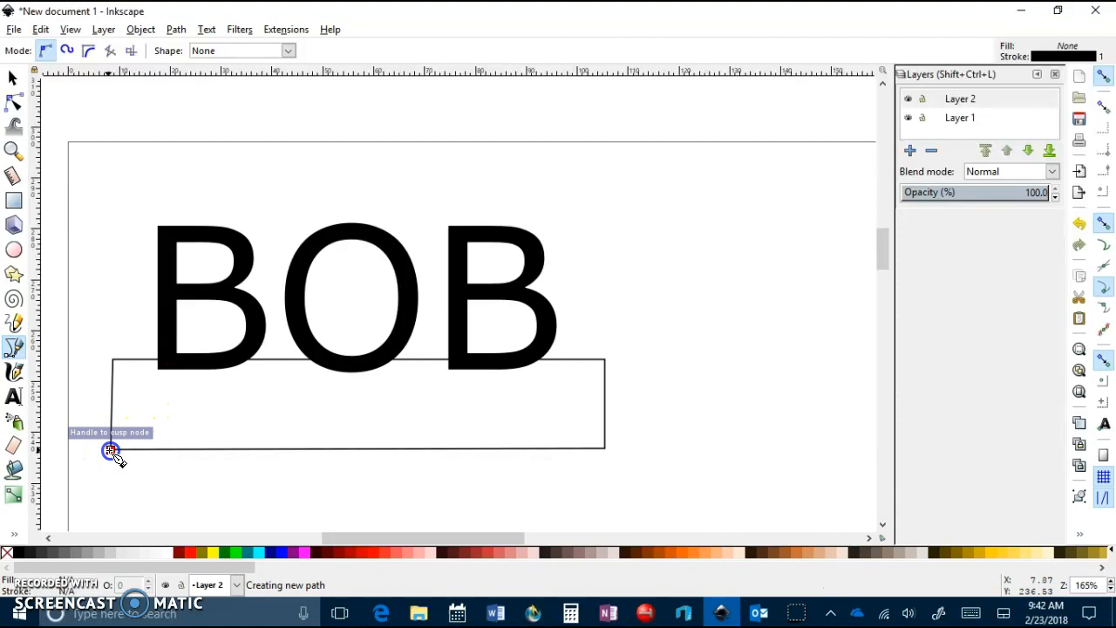
{"action": "left_click", "coordinate": [112, 360]}
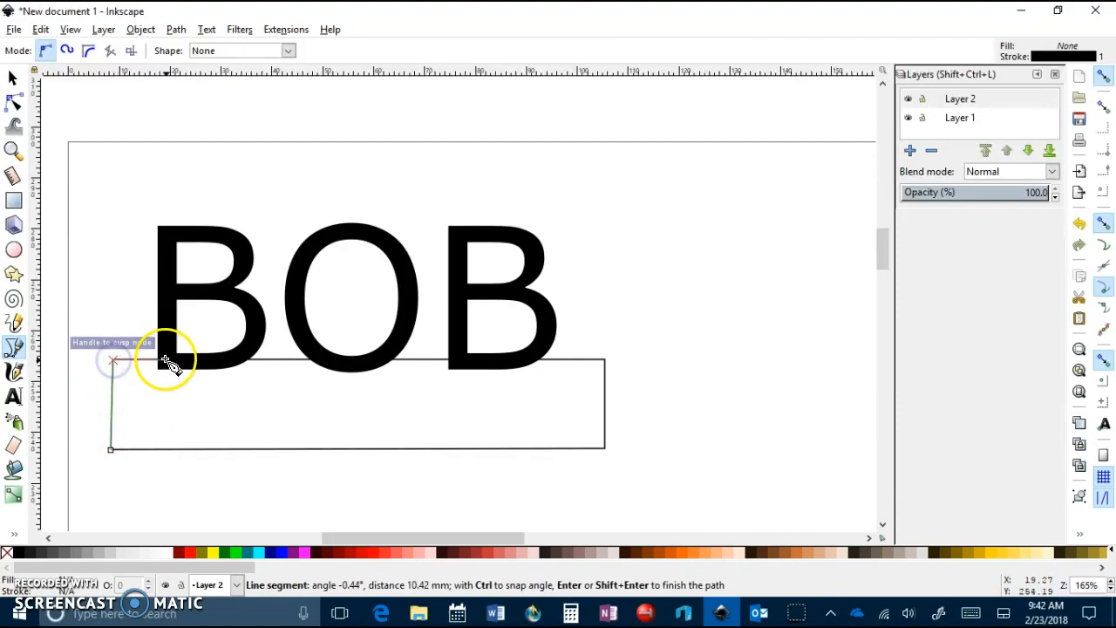
{"action": "left_click", "coordinate": [157, 361]}
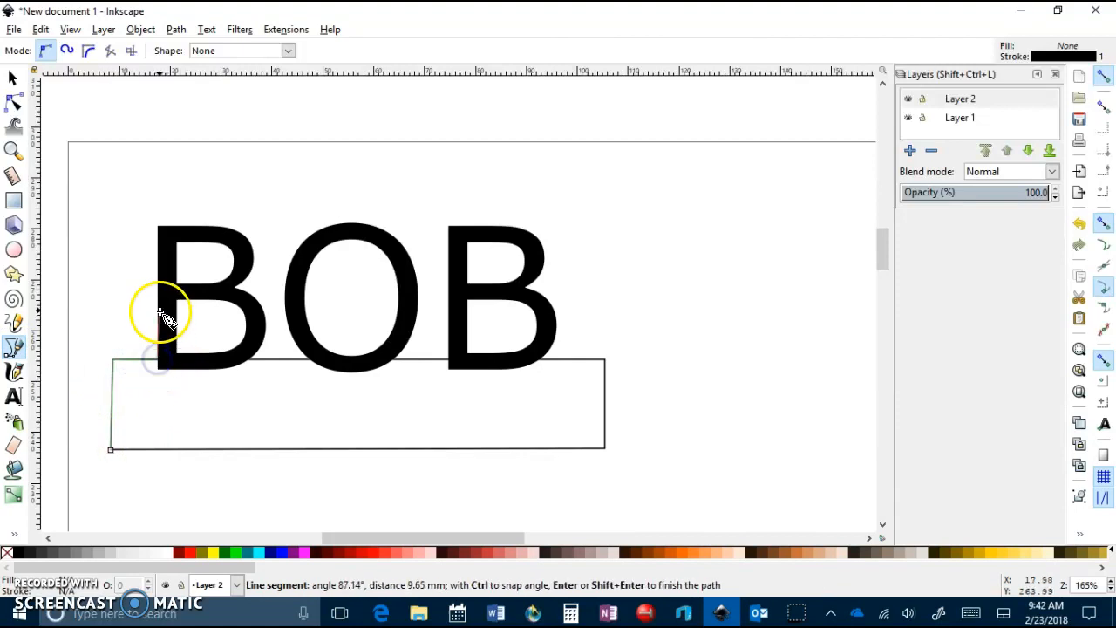
{"action": "left_click", "coordinate": [157, 227]}
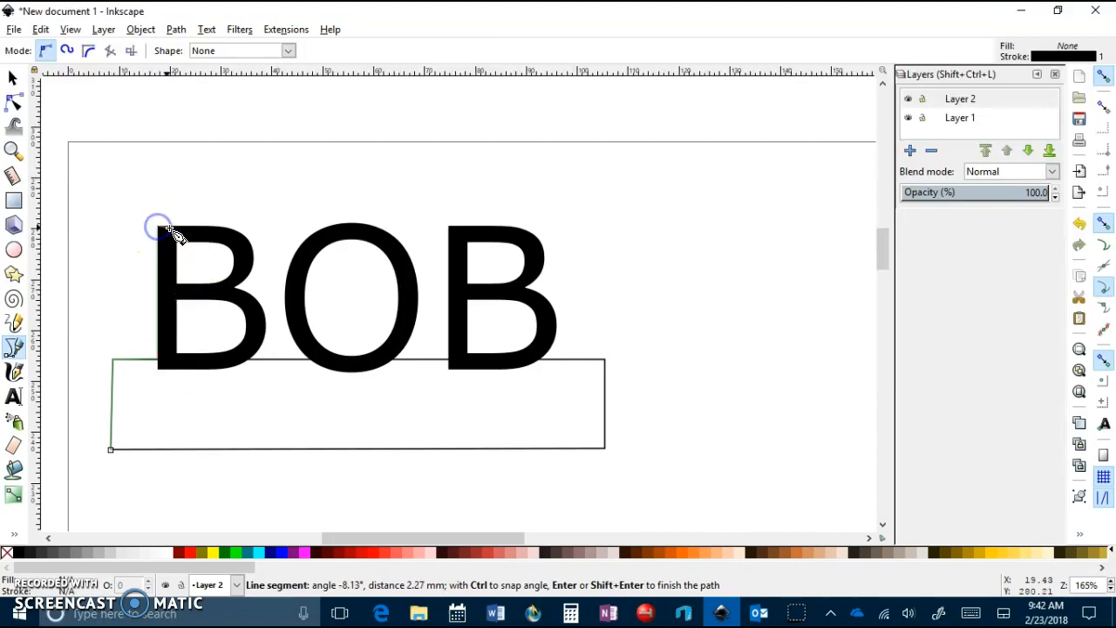
{"action": "left_click", "coordinate": [225, 229]}
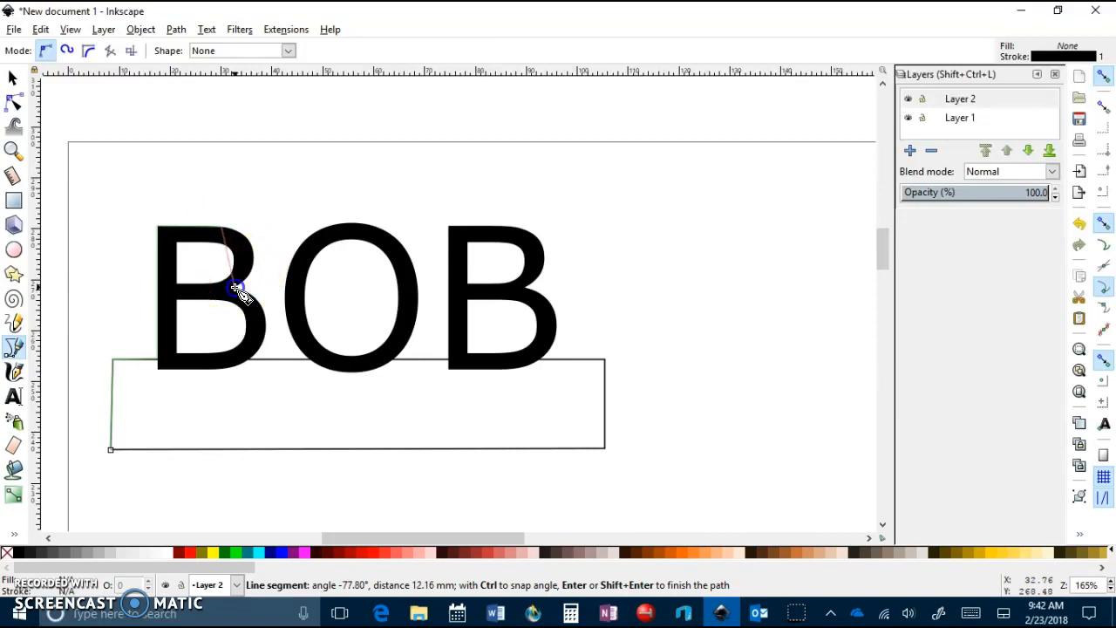
{"action": "left_click_drag", "start_coordinate": [231, 290], "coordinate": [193, 324]}
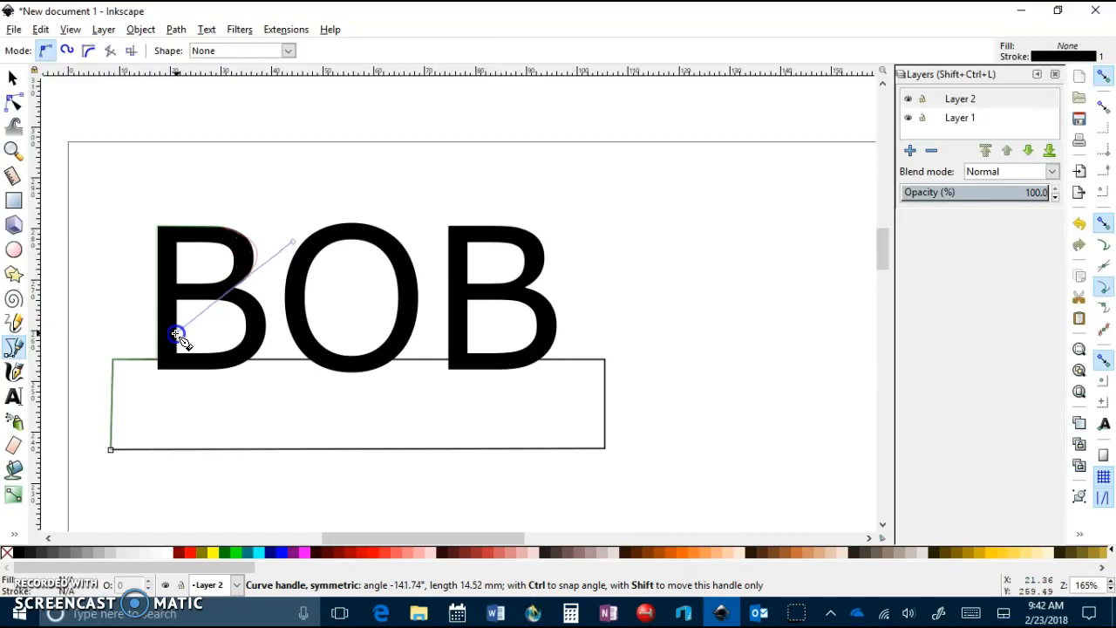
{"action": "left_click_drag", "start_coordinate": [190, 339], "coordinate": [187, 335]}
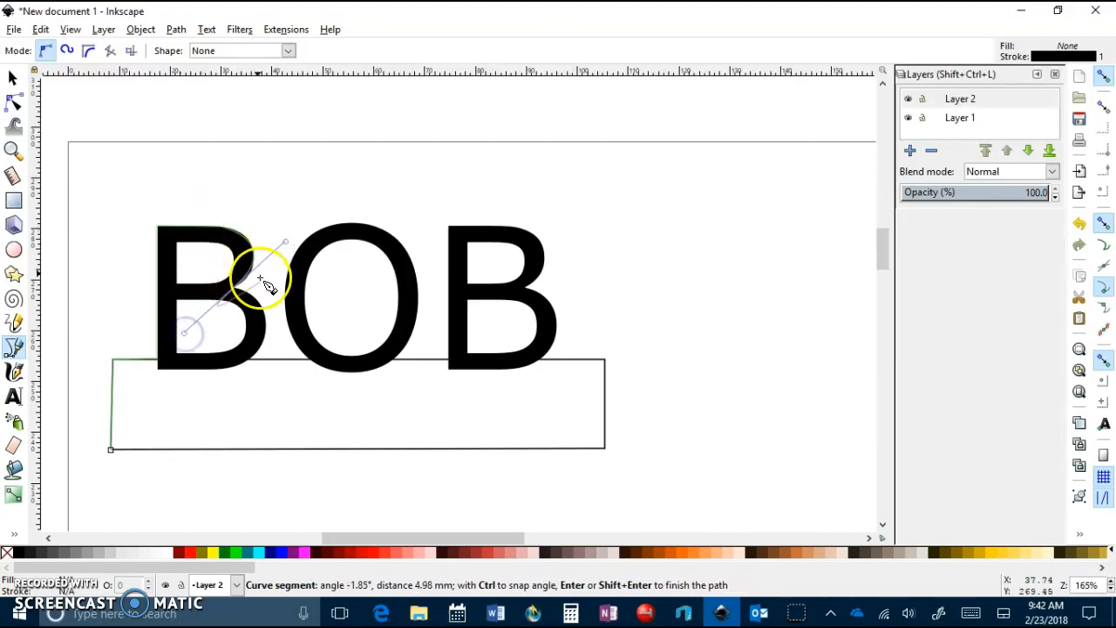
{"action": "key", "text": "BackSpace"}
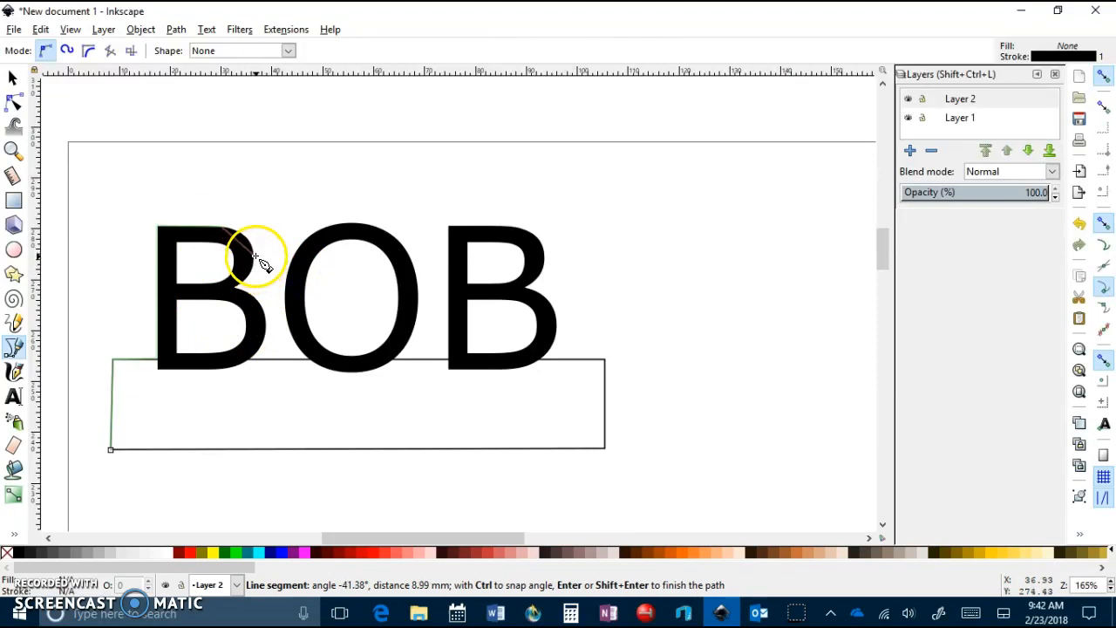
Trace the outer edge of the first B's upper bowl with two curved segments ending at the notch between the bowls
{"action": "left_click_drag", "start_coordinate": [255, 261], "coordinate": [253, 284]}
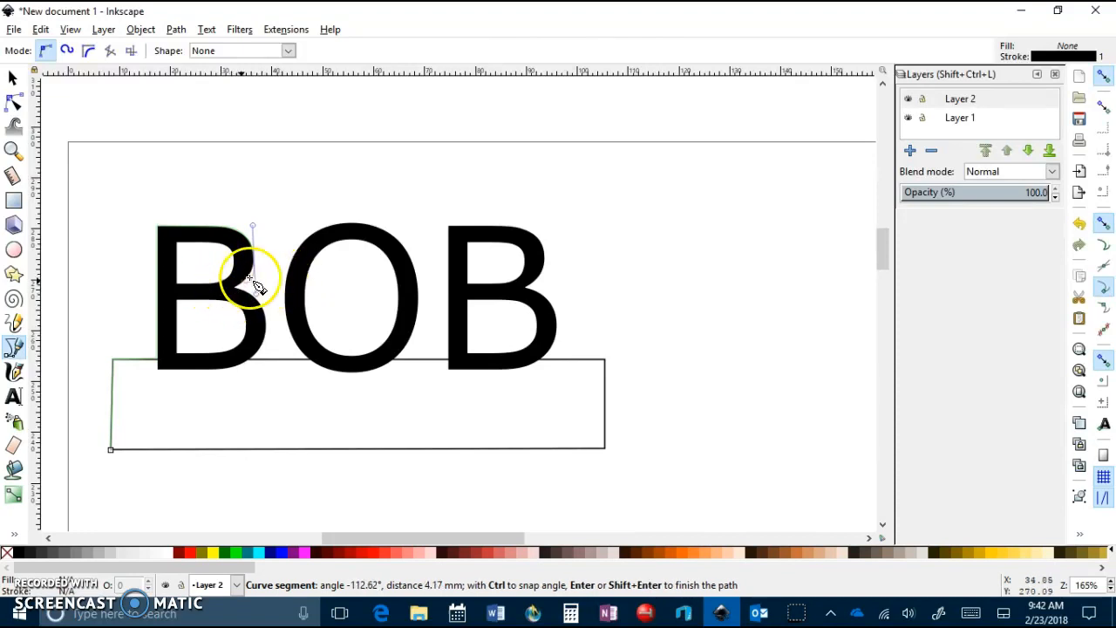
{"action": "key", "text": "Return"}
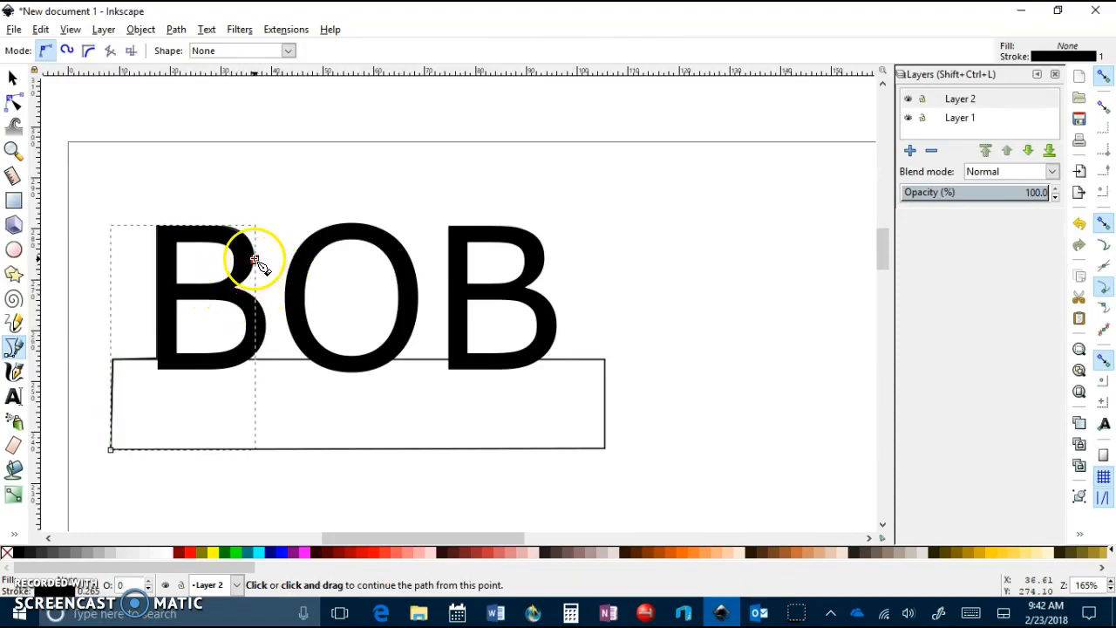
{"action": "left_click", "coordinate": [253, 259]}
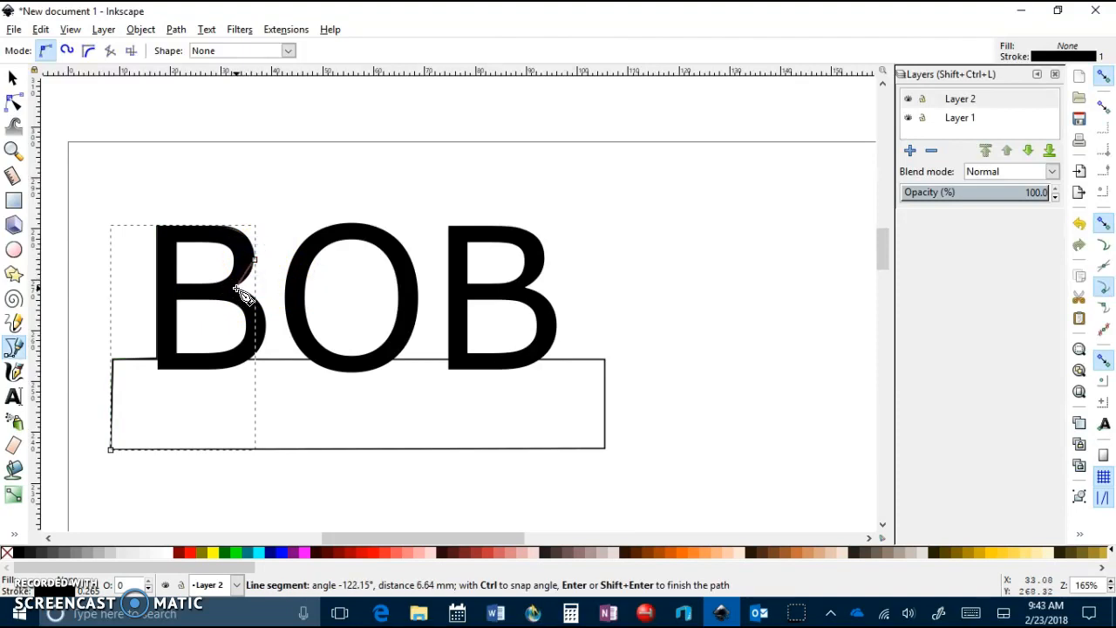
{"action": "left_click_drag", "start_coordinate": [236, 291], "coordinate": [218, 302]}
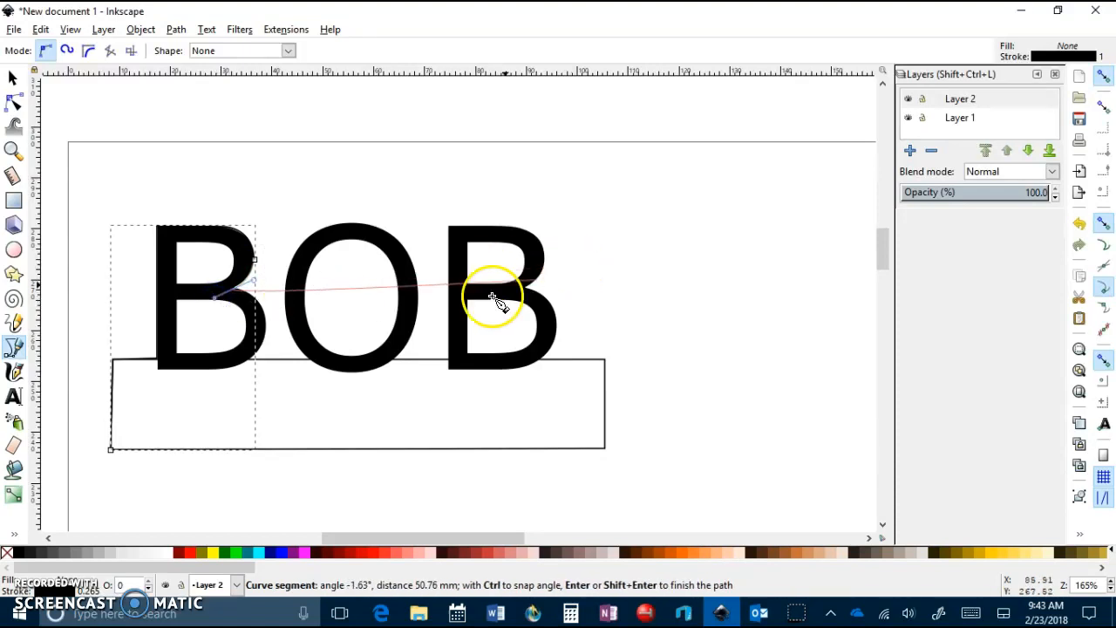
{"action": "key", "text": "Return"}
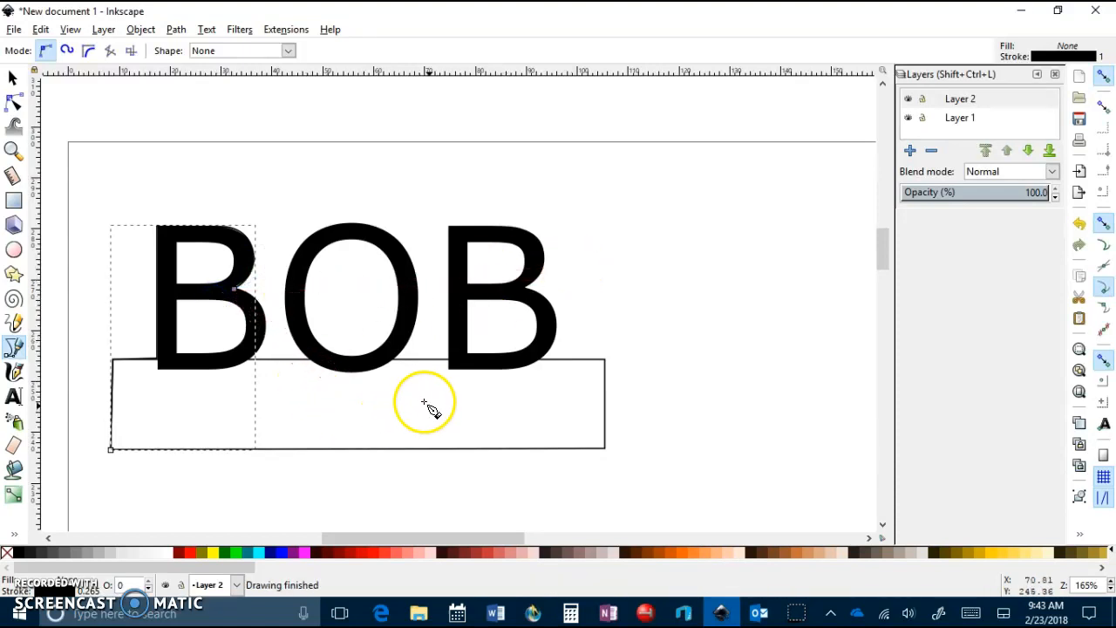
Continue the path with curved segments around the first B's lower bowl down to the bar's upper edge
{"action": "left_click", "coordinate": [234, 289]}
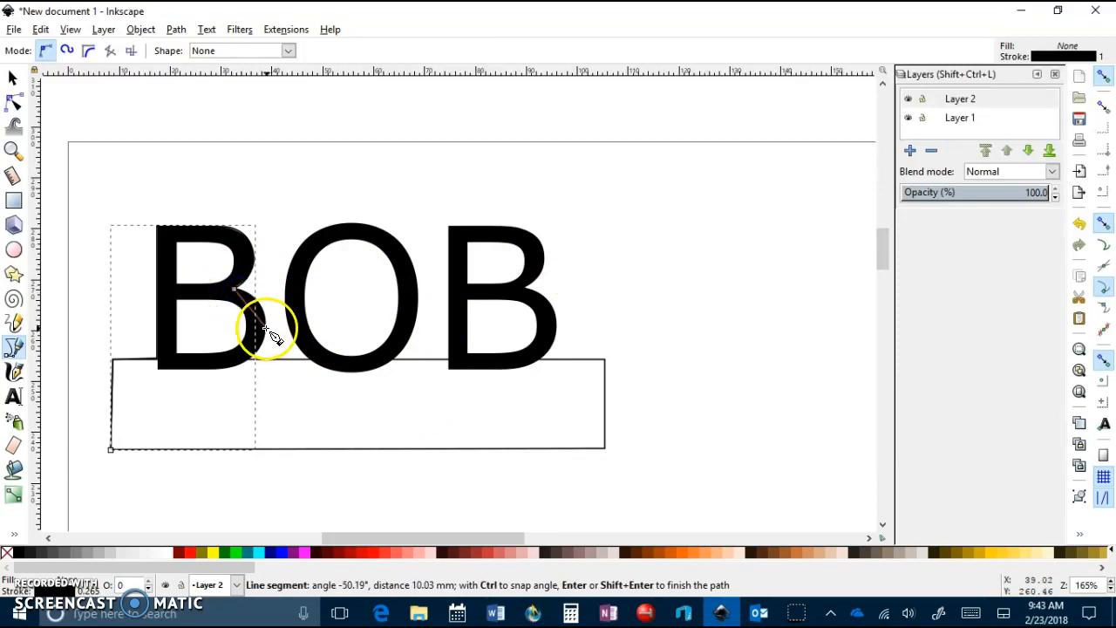
{"action": "left_click_drag", "start_coordinate": [267, 331], "coordinate": [266, 361]}
{"action": "key", "text": "Return"}
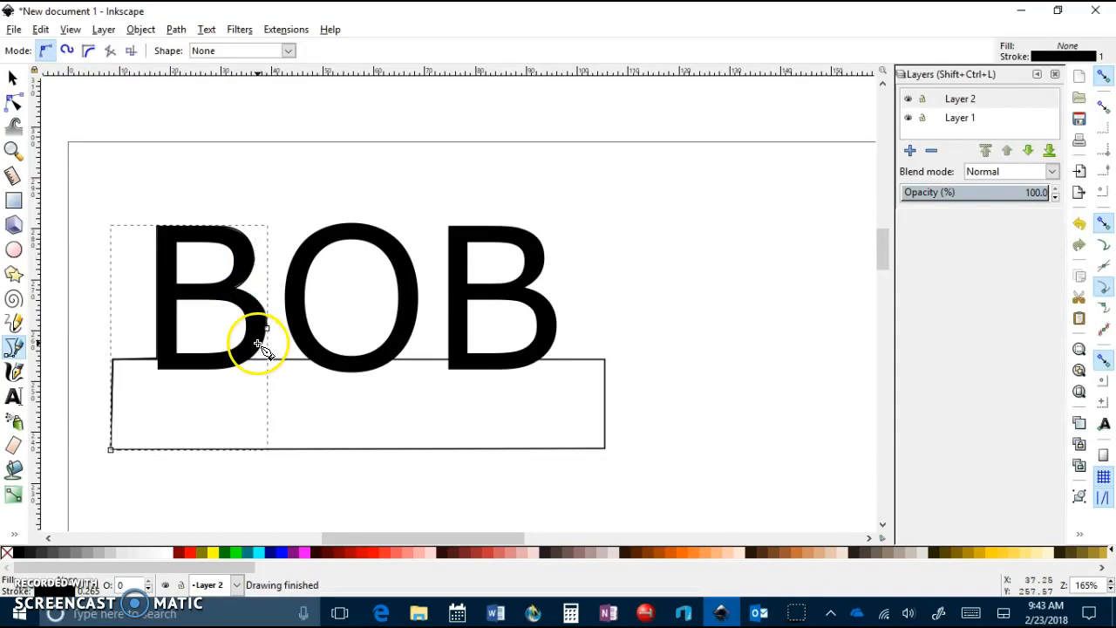
{"action": "left_click", "coordinate": [266, 330]}
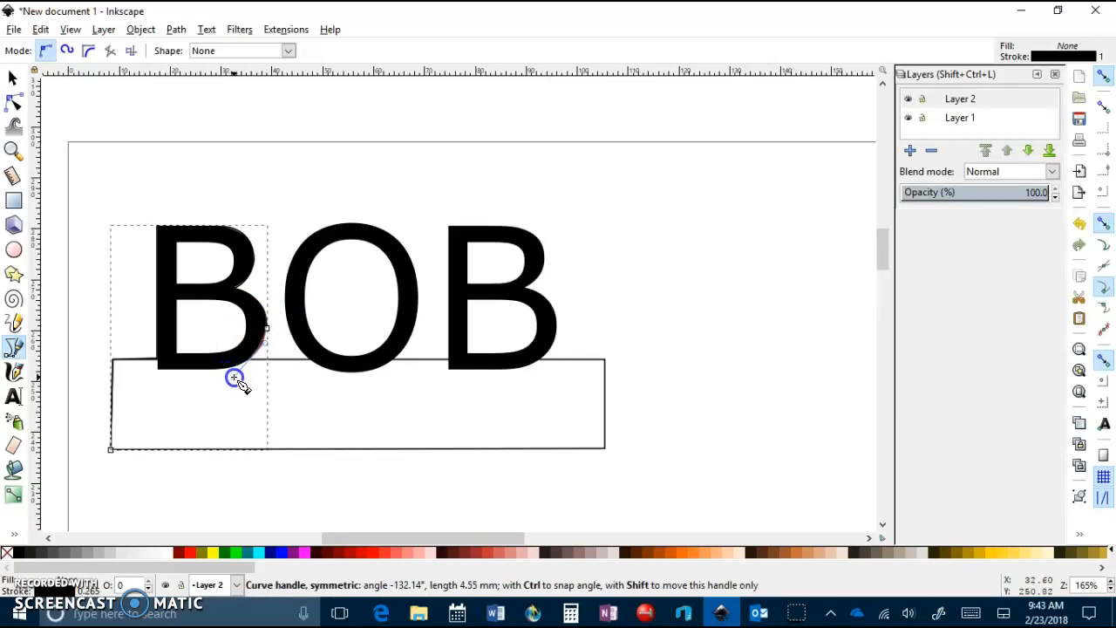
{"action": "left_click_drag", "start_coordinate": [234, 377], "coordinate": [232, 371]}
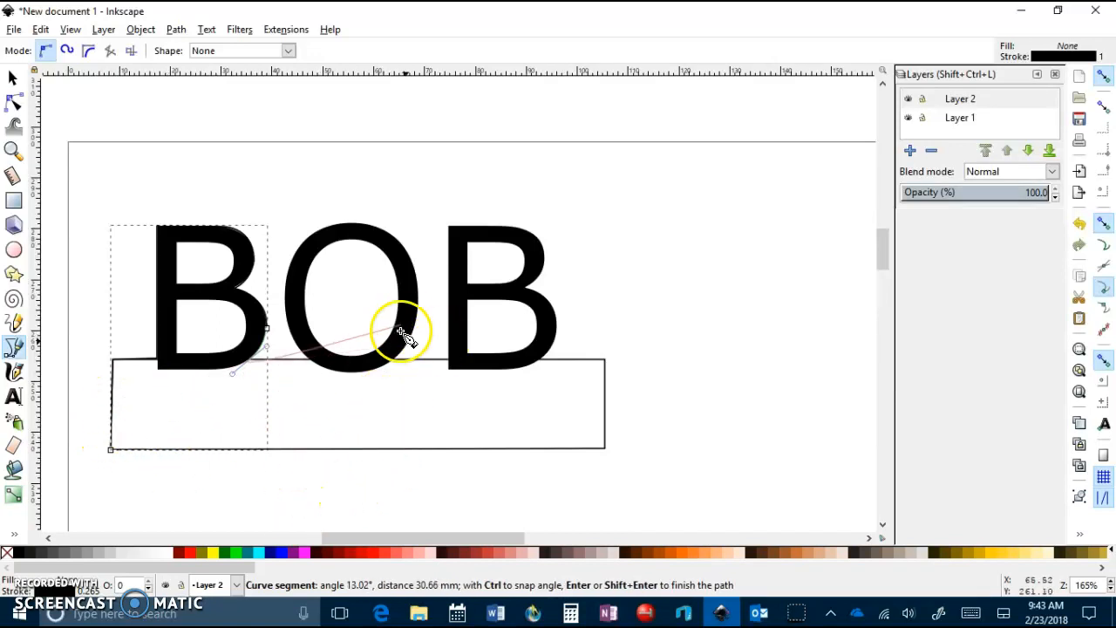
{"action": "key", "text": "Return"}
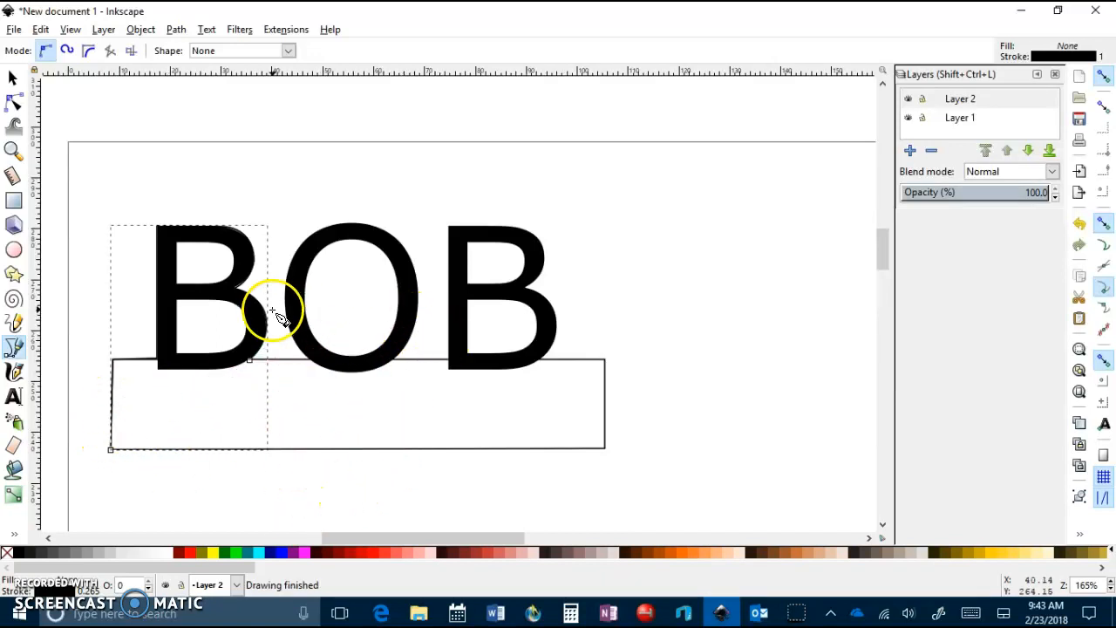
Extend the path straight along the bar's upper edge to the O and curve it up the O's outer left side
{"action": "left_click", "coordinate": [248, 361]}
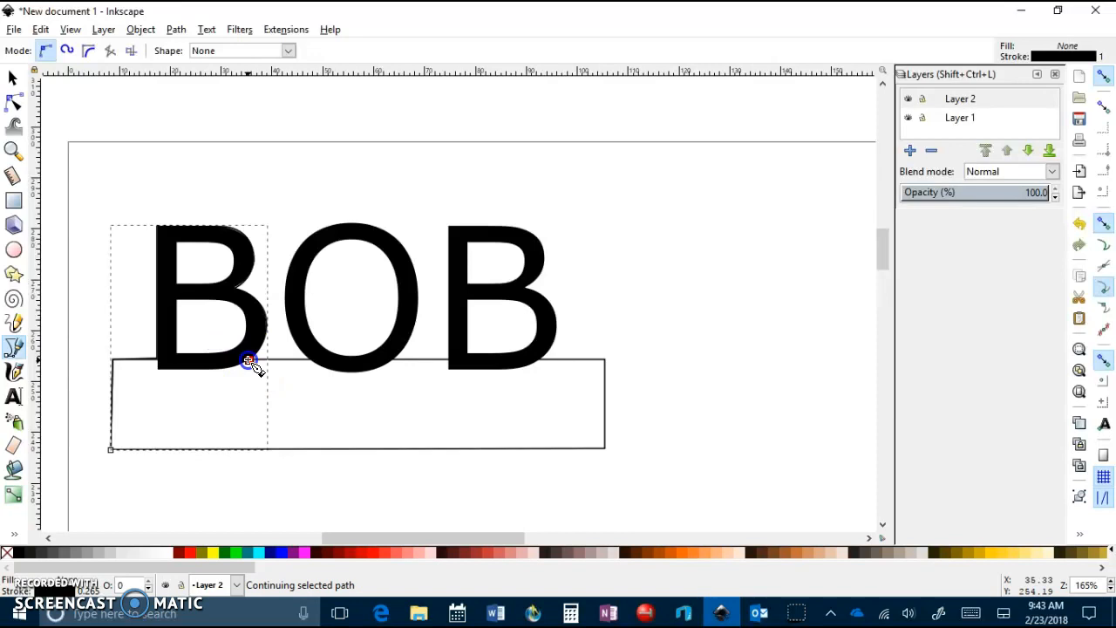
{"action": "left_click", "coordinate": [312, 360]}
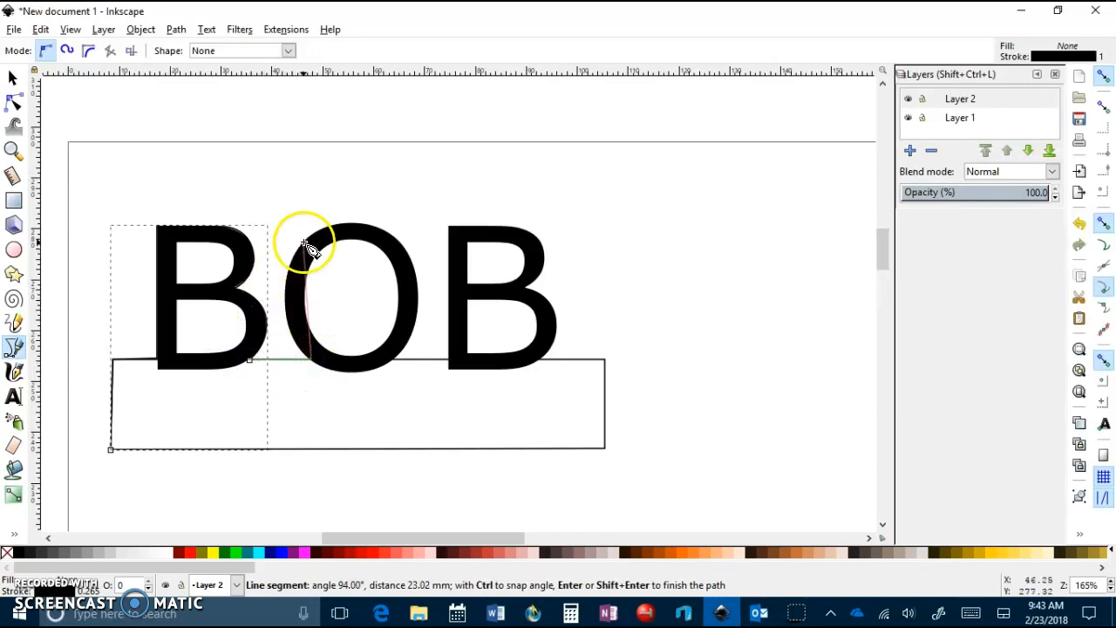
{"action": "left_click_drag", "start_coordinate": [304, 241], "coordinate": [350, 161]}
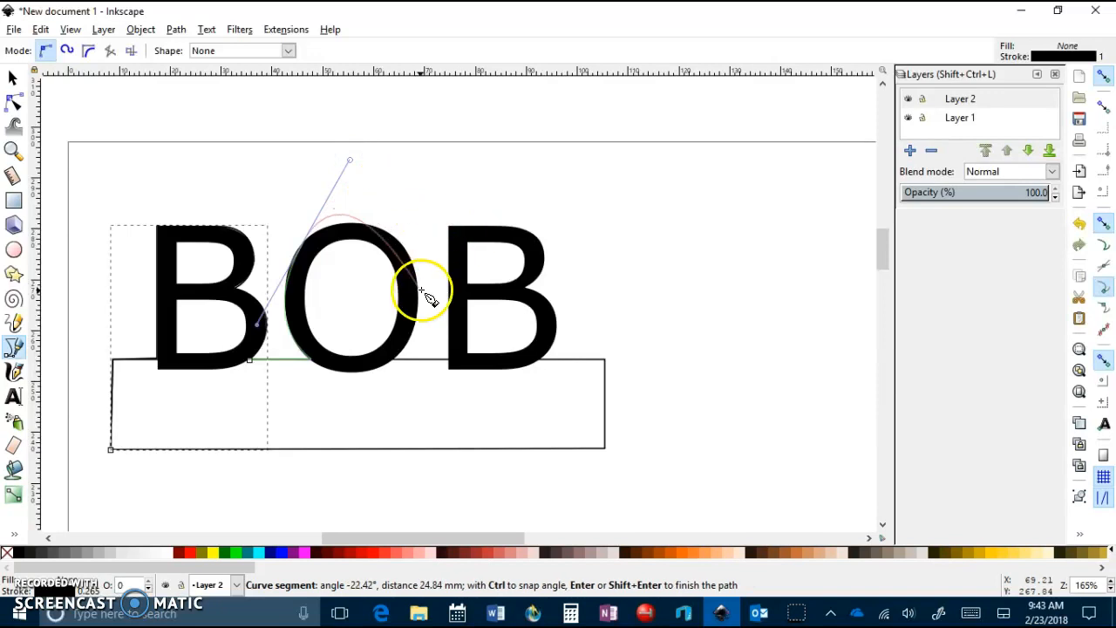
{"action": "key", "text": "Return"}
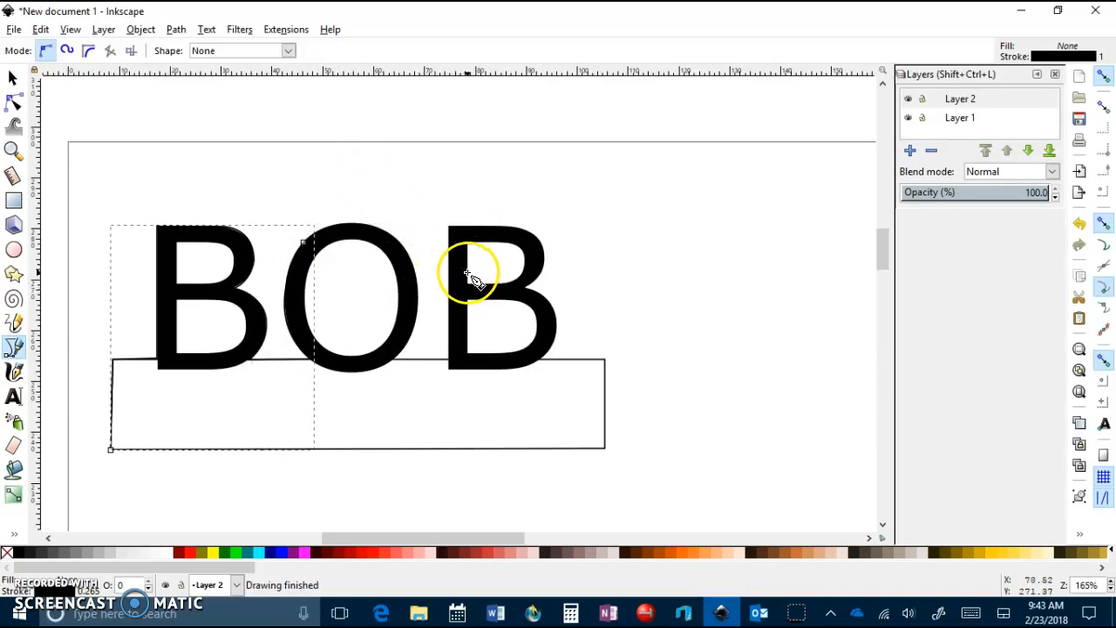
{"action": "left_click", "coordinate": [306, 241]}
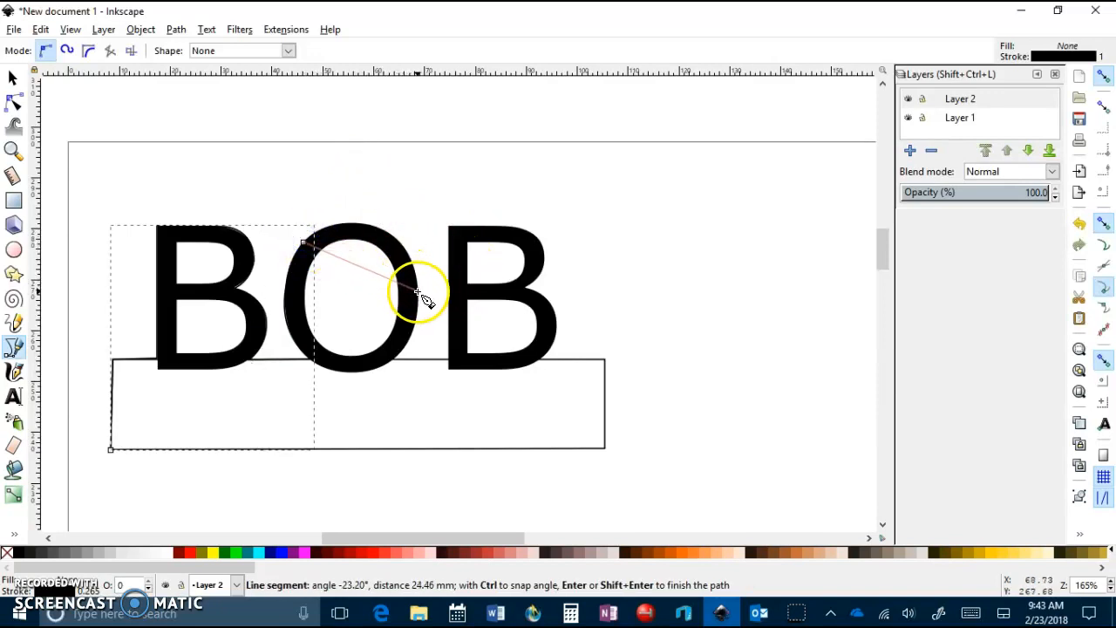
{"action": "left_click_drag", "start_coordinate": [420, 293], "coordinate": [443, 407]}
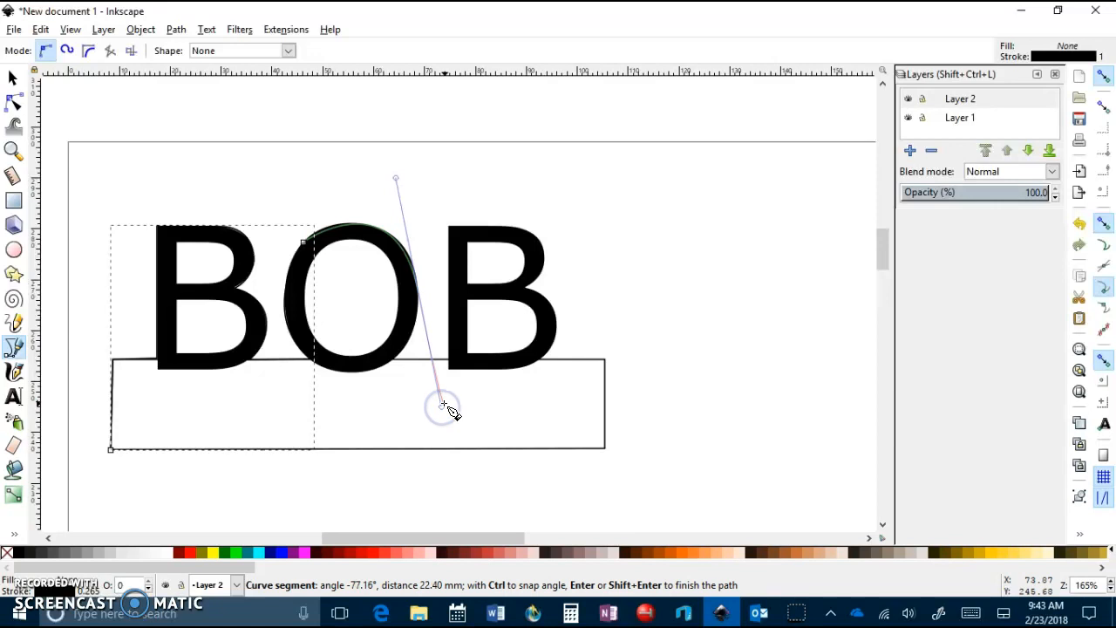
{"action": "key", "text": "BackSpace"}
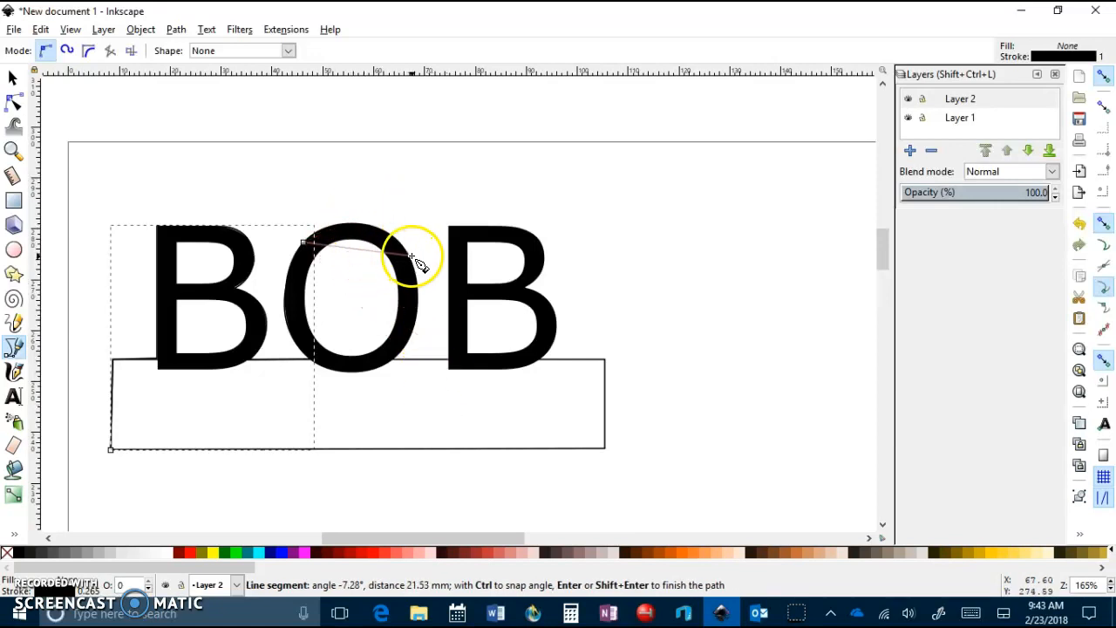
{"action": "left_click_drag", "start_coordinate": [415, 270], "coordinate": [462, 358]}
{"action": "key", "text": "BackSpace"}
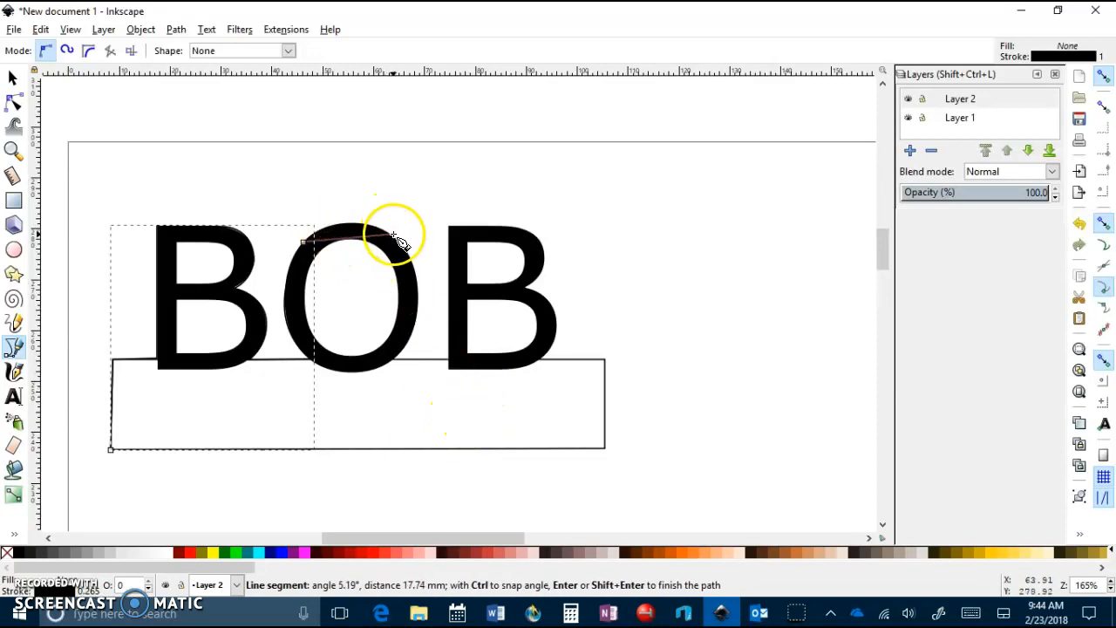
Trace over the O's top and down its outer right side with curved segments ending at the bar's upper edge
{"action": "left_click_drag", "start_coordinate": [394, 237], "coordinate": [446, 264]}
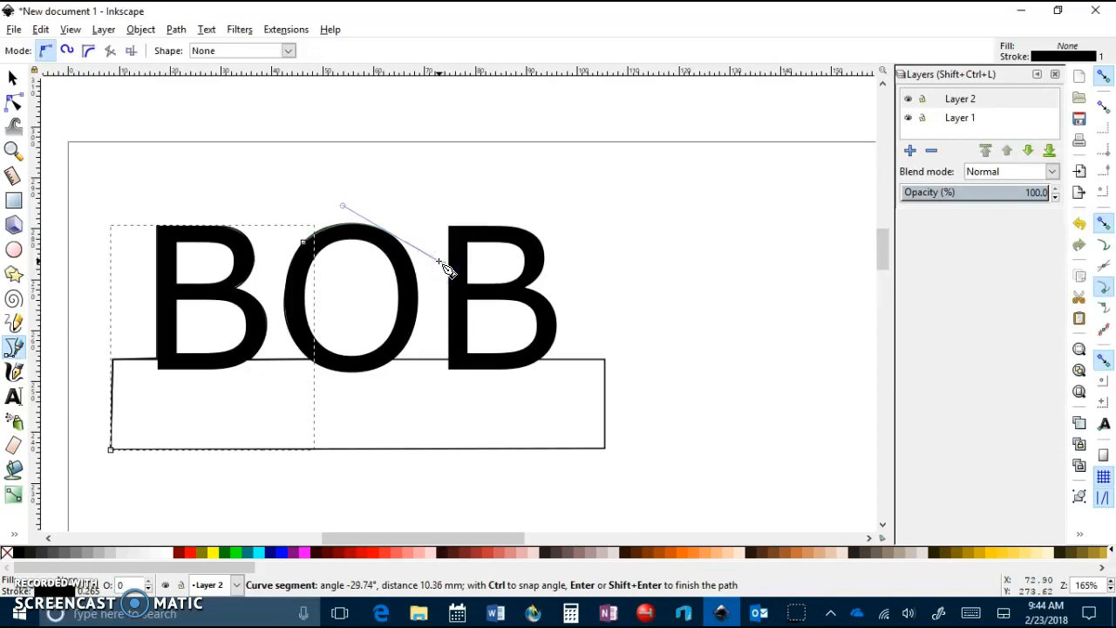
{"action": "right_click", "coordinate": [444, 265]}
{"action": "left_click", "coordinate": [392, 237]}
{"action": "left_click_drag", "start_coordinate": [418, 321], "coordinate": [411, 378]}
{"action": "key", "text": "Return"}
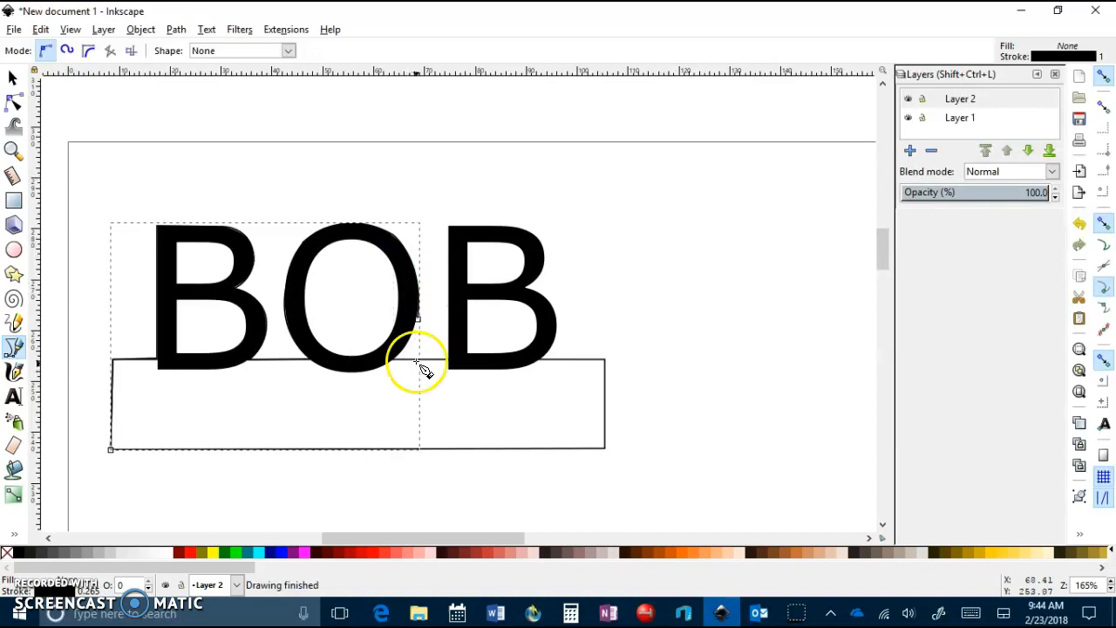
{"action": "left_click", "coordinate": [419, 321]}
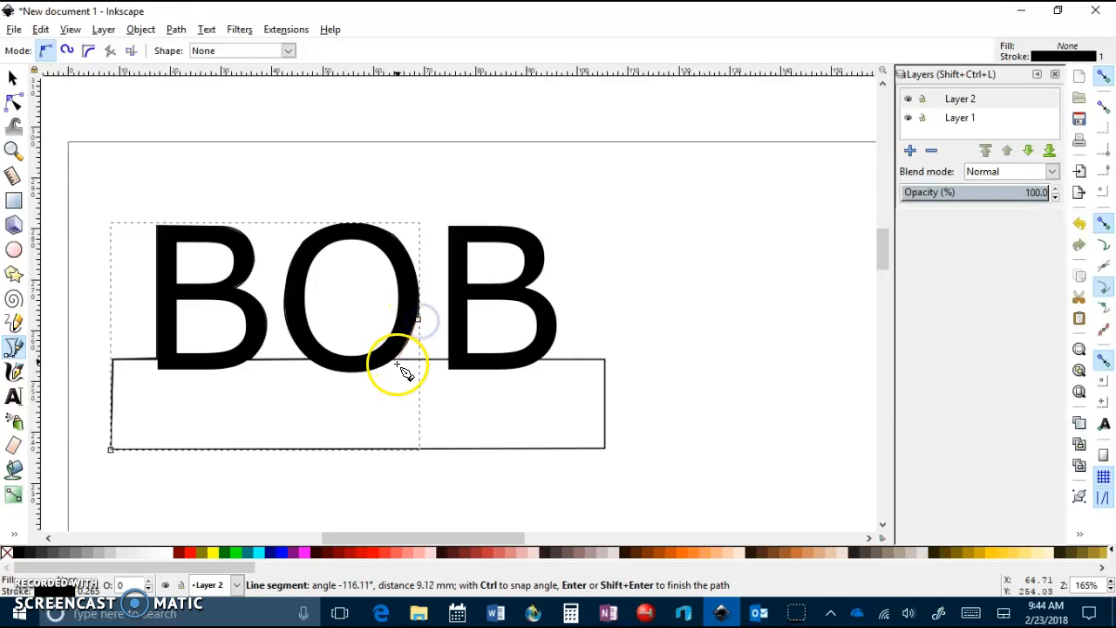
{"action": "left_click_drag", "start_coordinate": [397, 361], "coordinate": [391, 361]}
{"action": "key", "text": "Return"}
Continue the path straight along the bar's upper edge from the O to the second B's left side
{"action": "left_click", "coordinate": [396, 359]}
{"action": "left_click", "coordinate": [397, 360]}
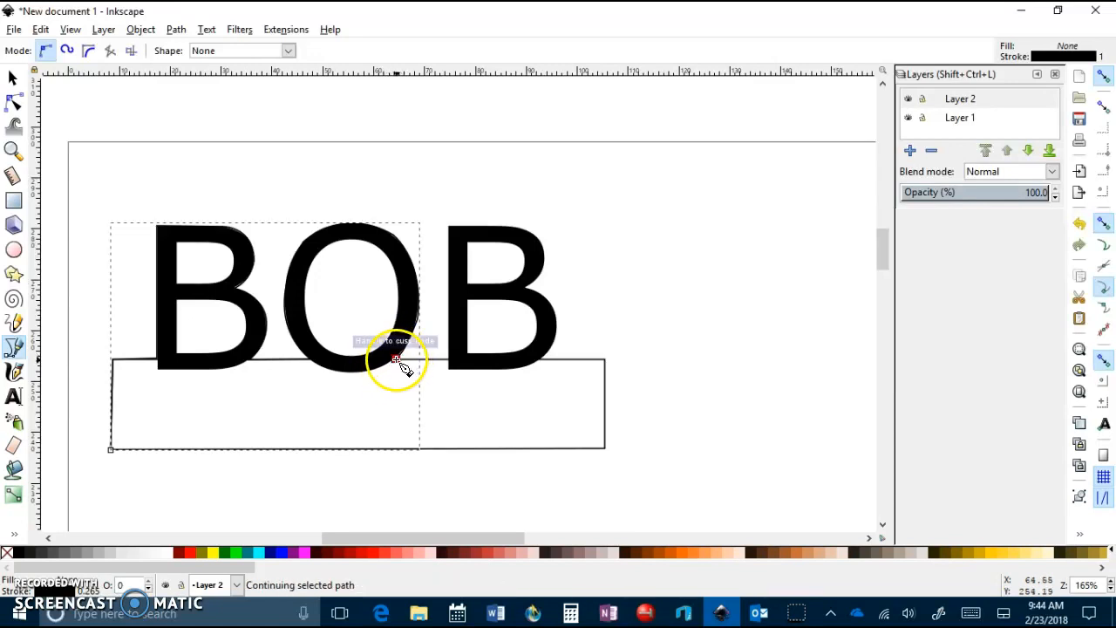
{"action": "left_click", "coordinate": [448, 361]}
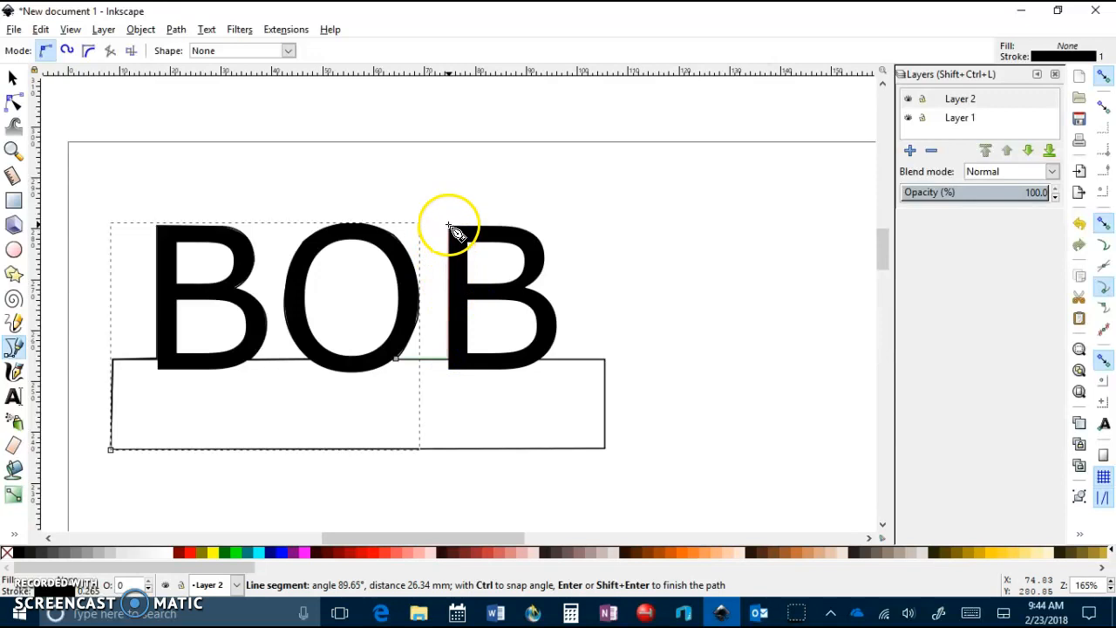
Continue the path up the second B's left side, straight along its top edge and in a curve to its upper bowl's outermost point
{"action": "left_click", "coordinate": [448, 229]}
{"action": "left_click", "coordinate": [514, 229]}
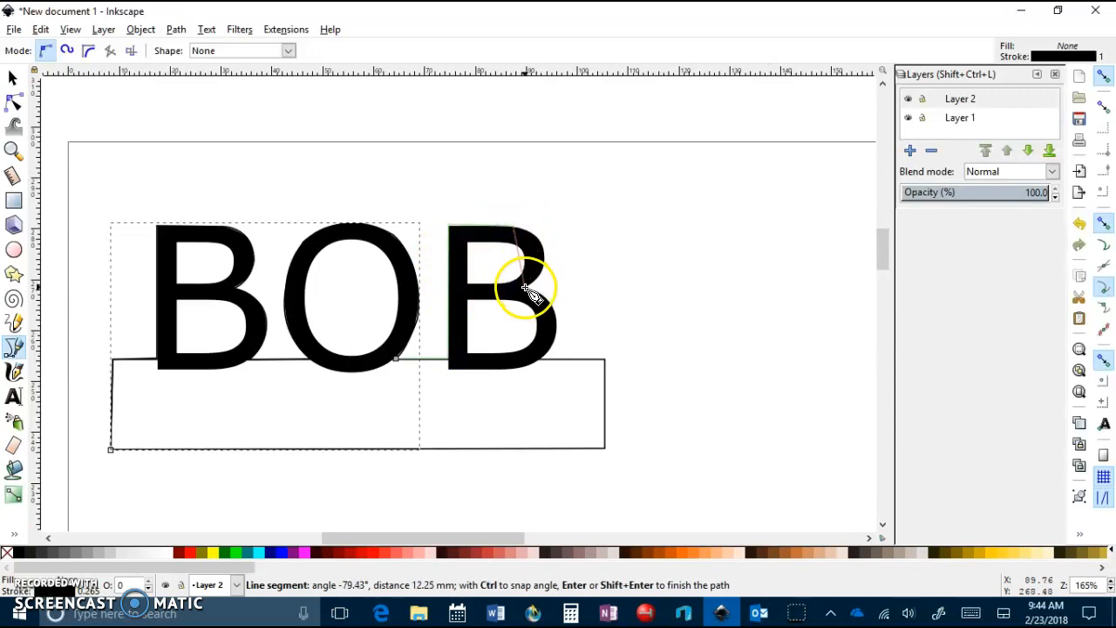
{"action": "left_click_drag", "start_coordinate": [523, 290], "coordinate": [469, 320]}
{"action": "key", "text": "BackSpace"}
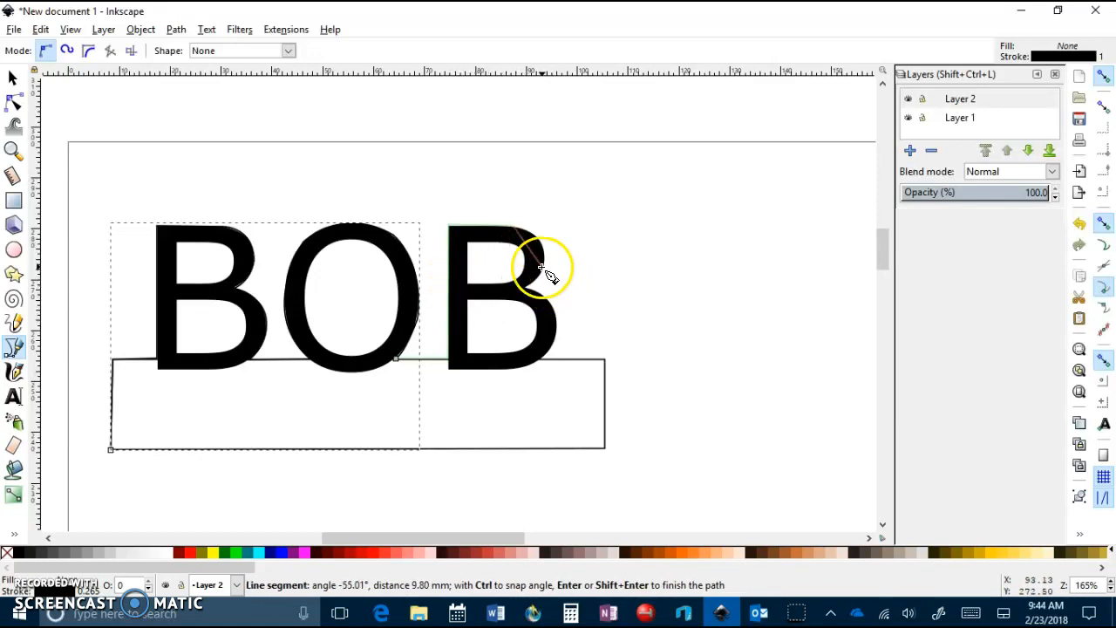
{"action": "left_click_drag", "start_coordinate": [547, 262], "coordinate": [542, 293]}
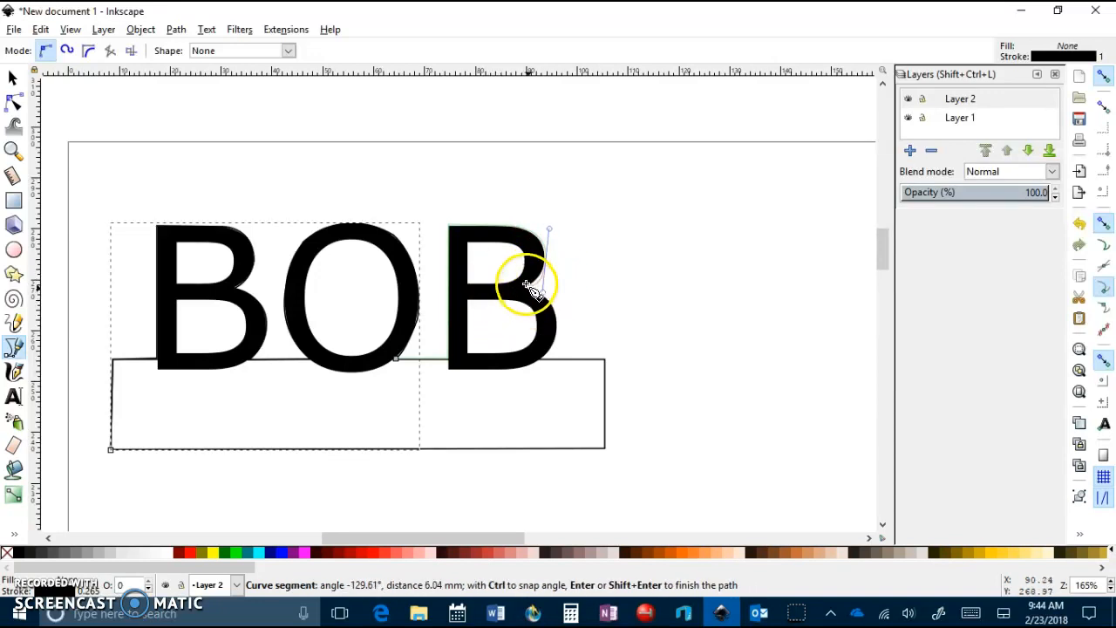
{"action": "key", "text": "Return"}
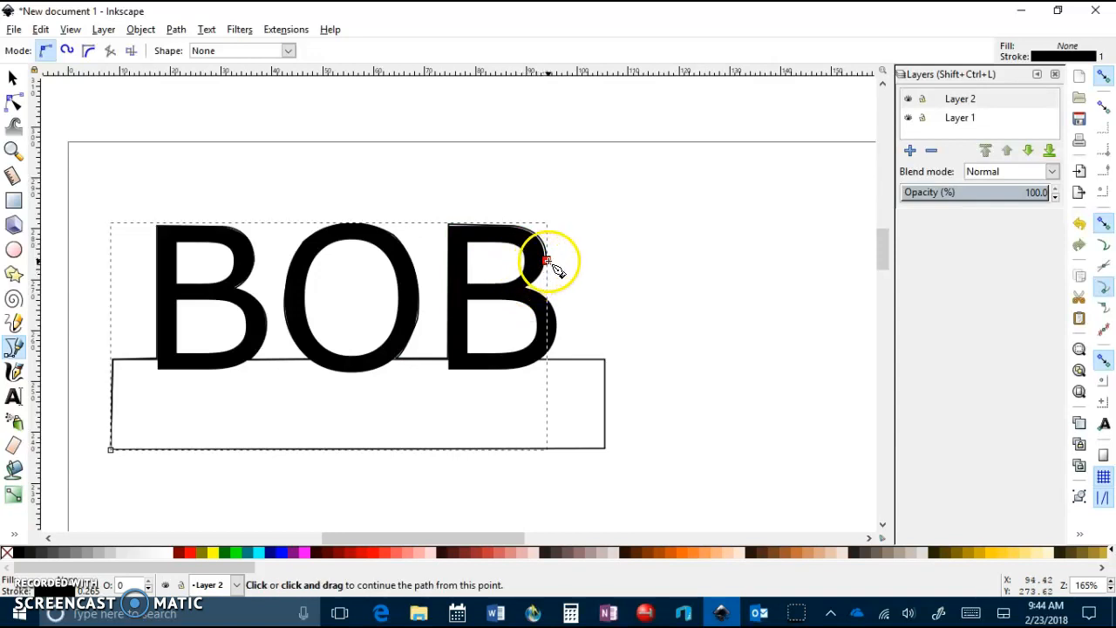
{"action": "left_click", "coordinate": [547, 261]}
{"action": "left_click_drag", "start_coordinate": [528, 291], "coordinate": [506, 302]}
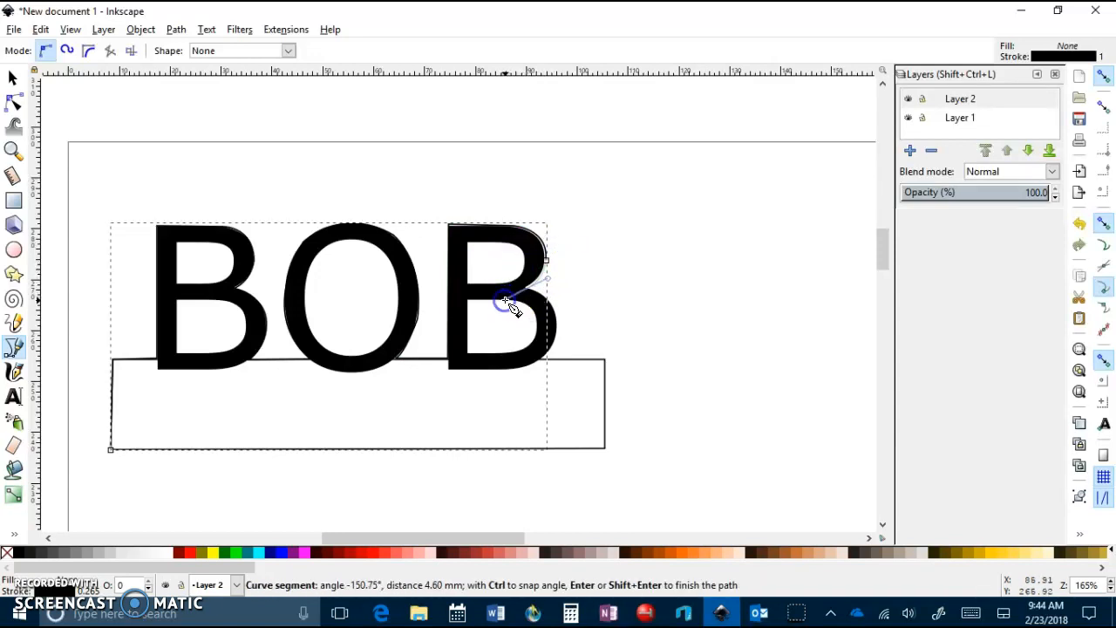
{"action": "double_click", "coordinate": [552, 304]}
{"action": "left_click", "coordinate": [546, 300]}
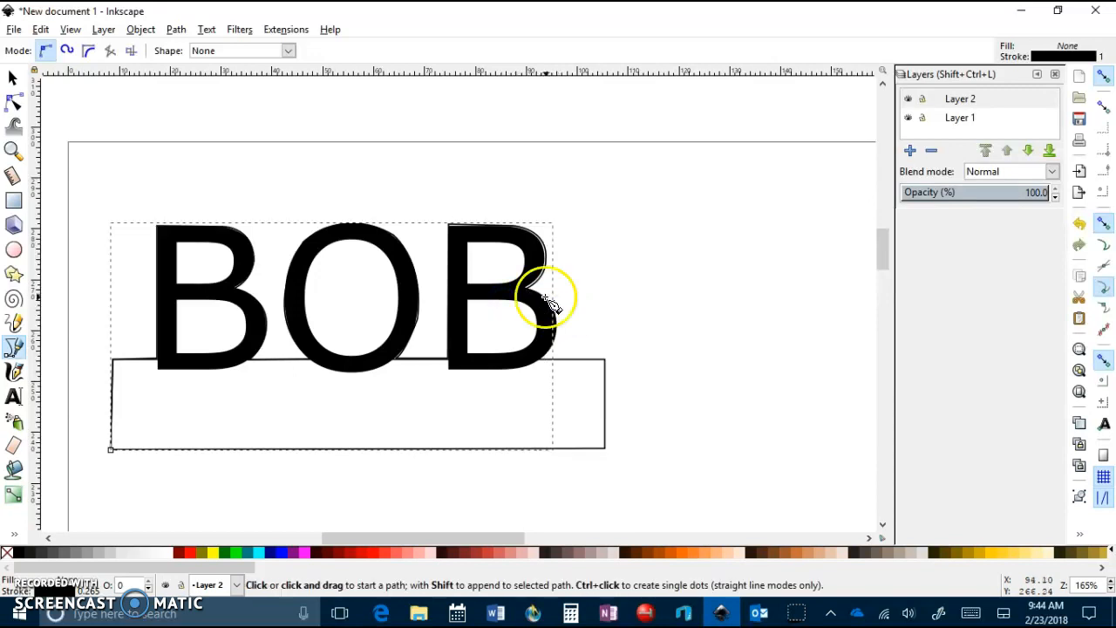
{"action": "key", "text": "ctrl+z"}
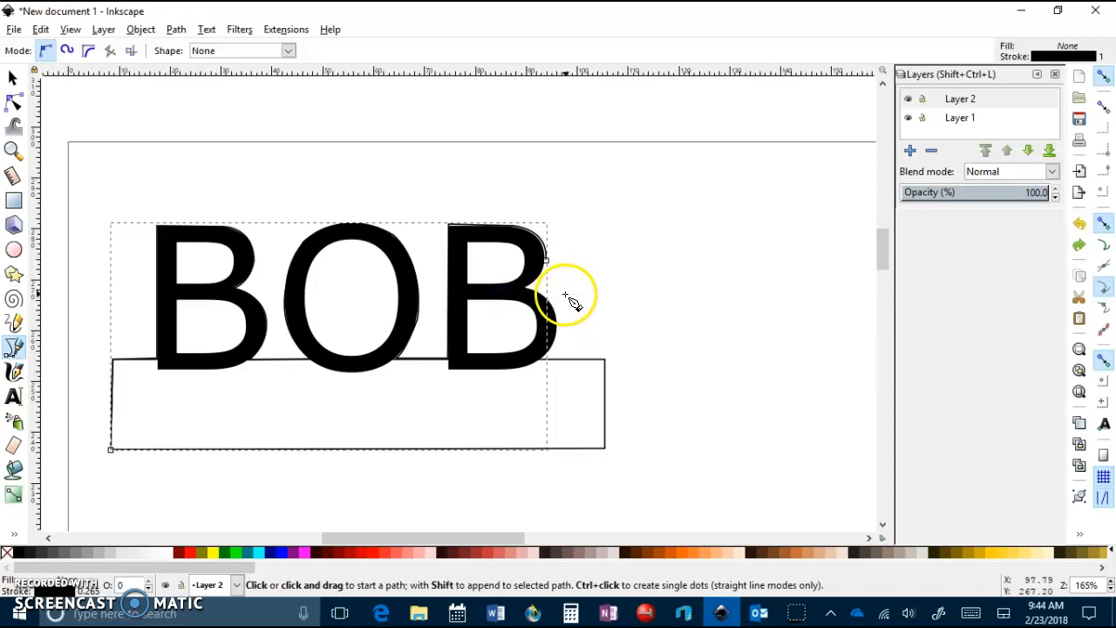
Continue the path from the upper bowl's outermost point with a curve into the notch between the second B's bowls
{"action": "left_click", "coordinate": [547, 259]}
{"action": "left_click_drag", "start_coordinate": [526, 287], "coordinate": [515, 298]}
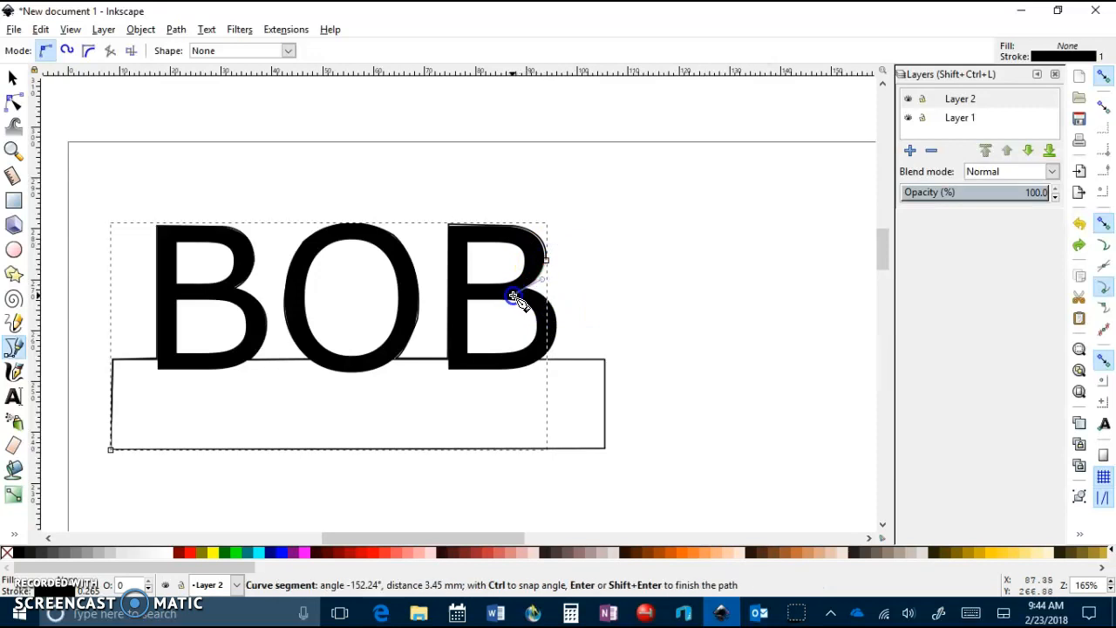
{"action": "key", "text": "Return"}
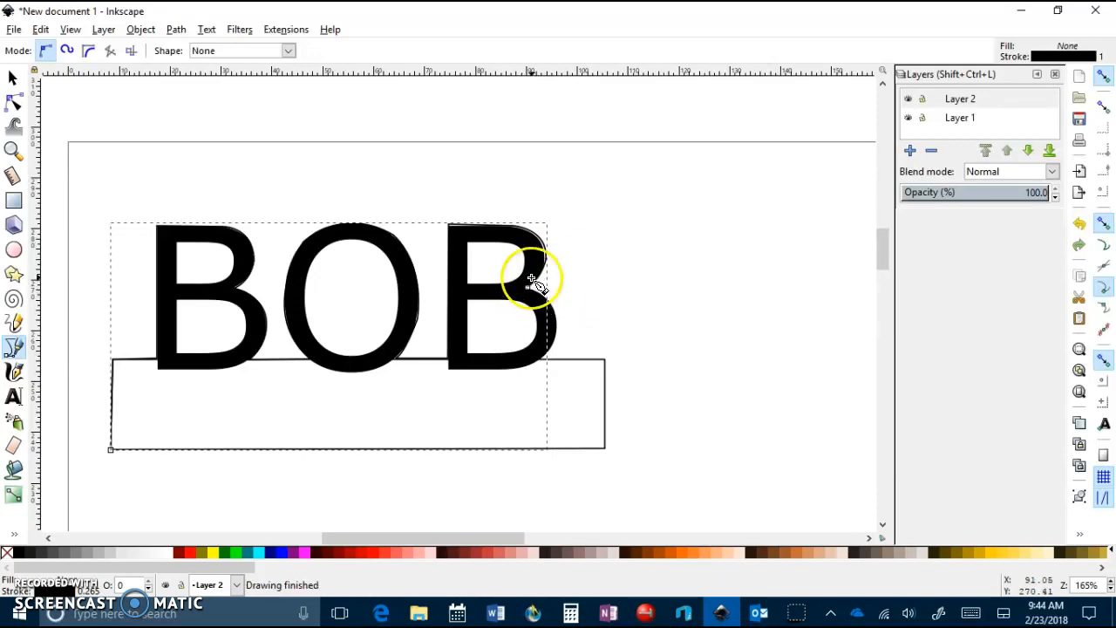
Extend the path with curved segments around the second B's lower bowl down to the bar's upper edge
{"action": "left_click", "coordinate": [527, 288]}
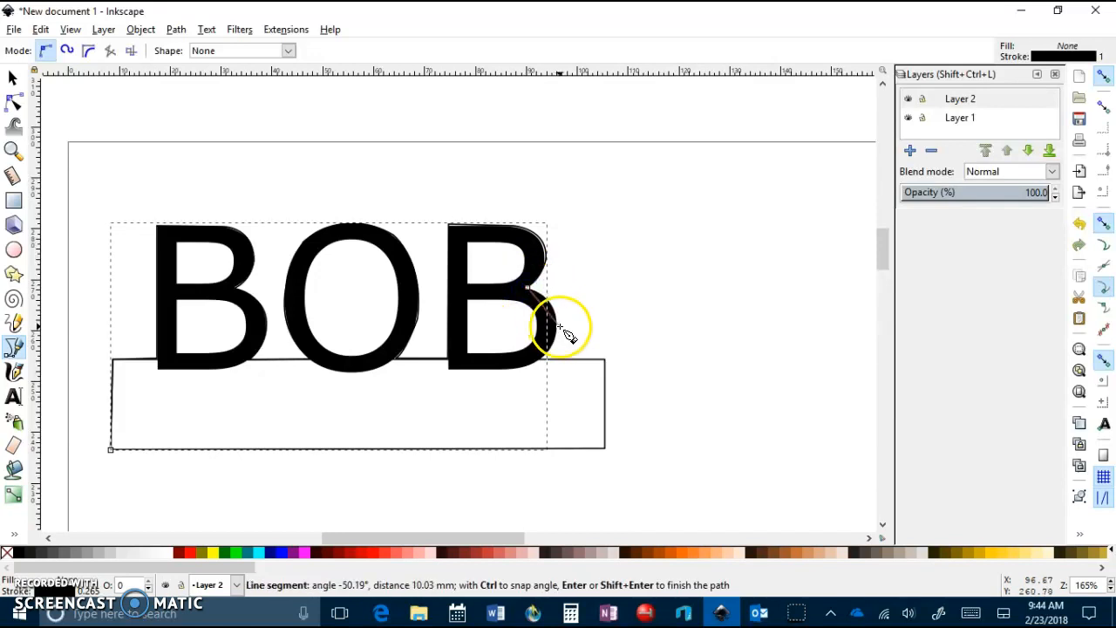
{"action": "left_click_drag", "start_coordinate": [559, 337], "coordinate": [559, 364]}
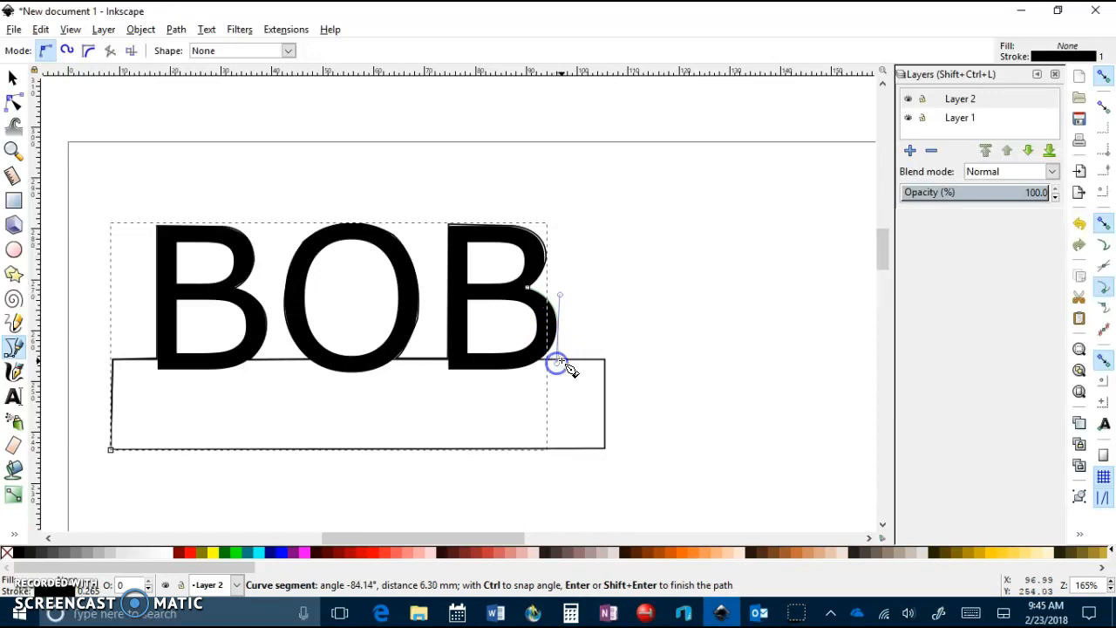
{"action": "key", "text": "Return"}
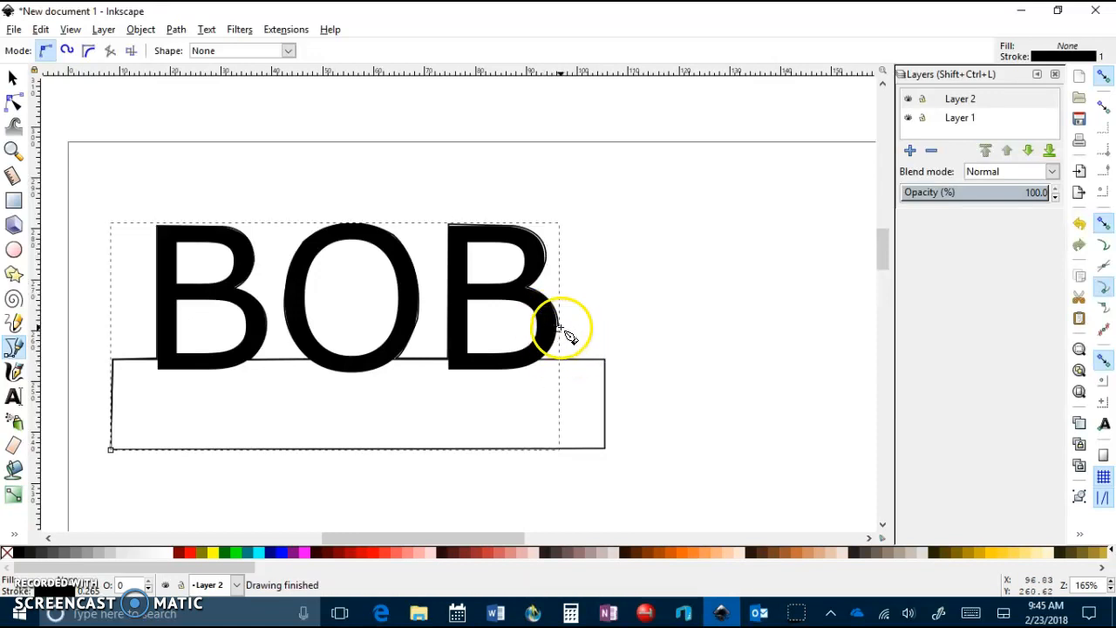
{"action": "left_click", "coordinate": [558, 330]}
{"action": "left_click_drag", "start_coordinate": [542, 359], "coordinate": [529, 368]}
{"action": "key", "text": "Return"}
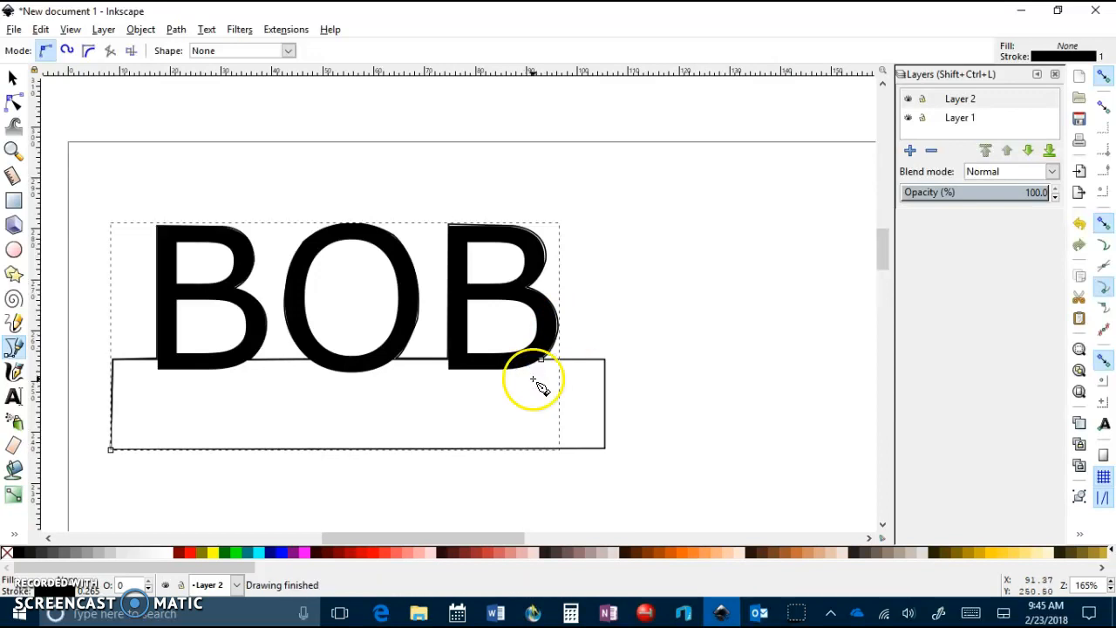
Trace the rest of the bar with straight segments along its upper, right and bottom edges, closing the path at its starting corner
{"action": "left_click", "coordinate": [541, 359]}
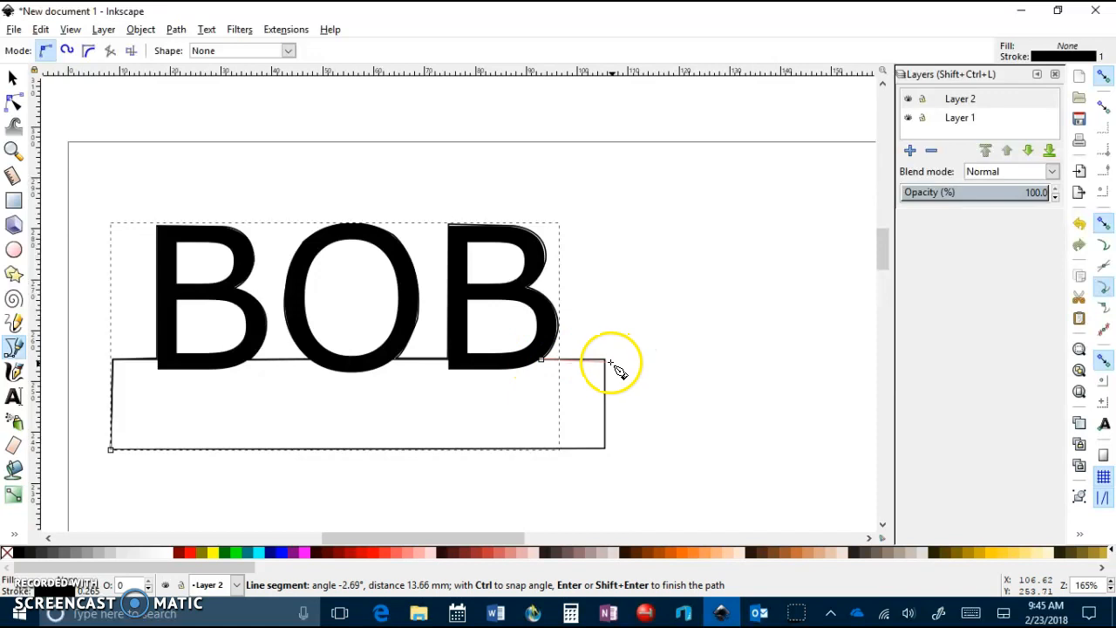
{"action": "left_click", "coordinate": [608, 361]}
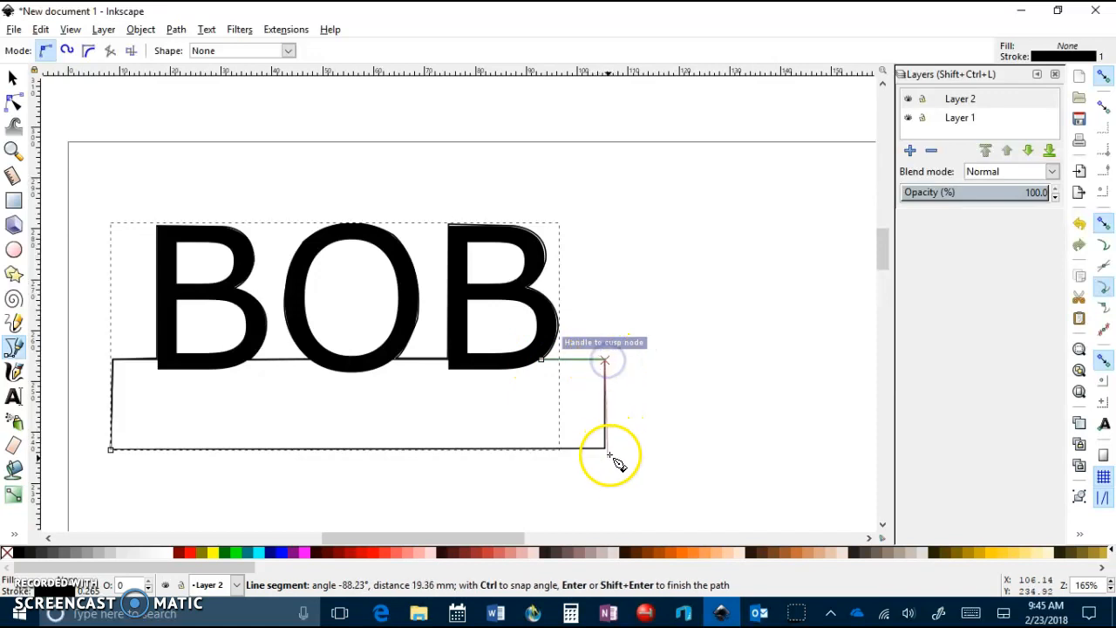
{"action": "left_click", "coordinate": [606, 451]}
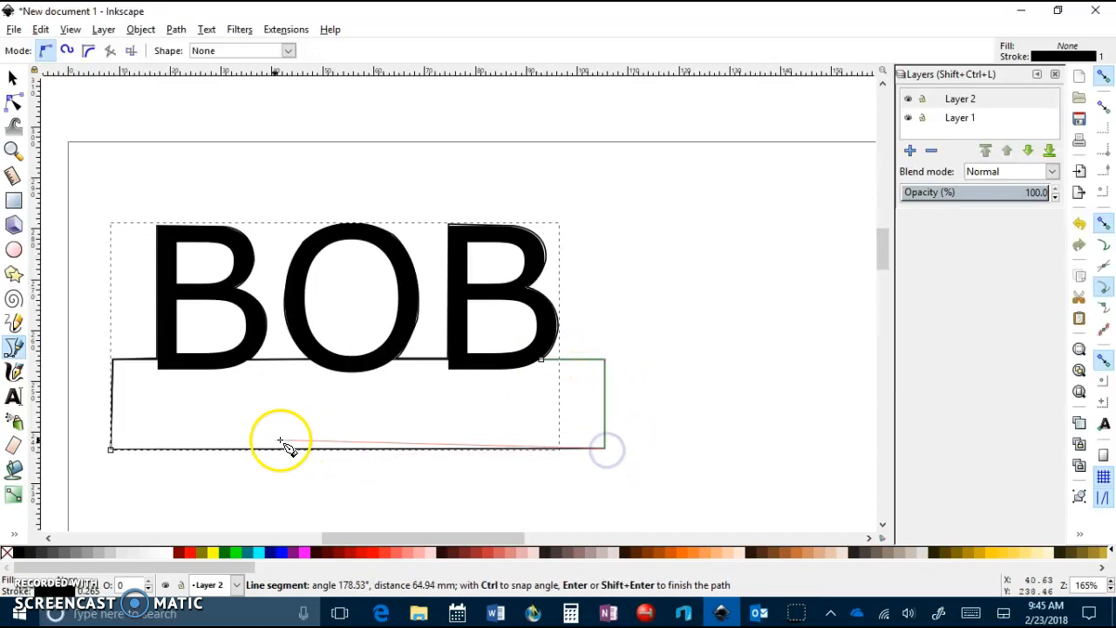
{"action": "left_click", "coordinate": [111, 450]}
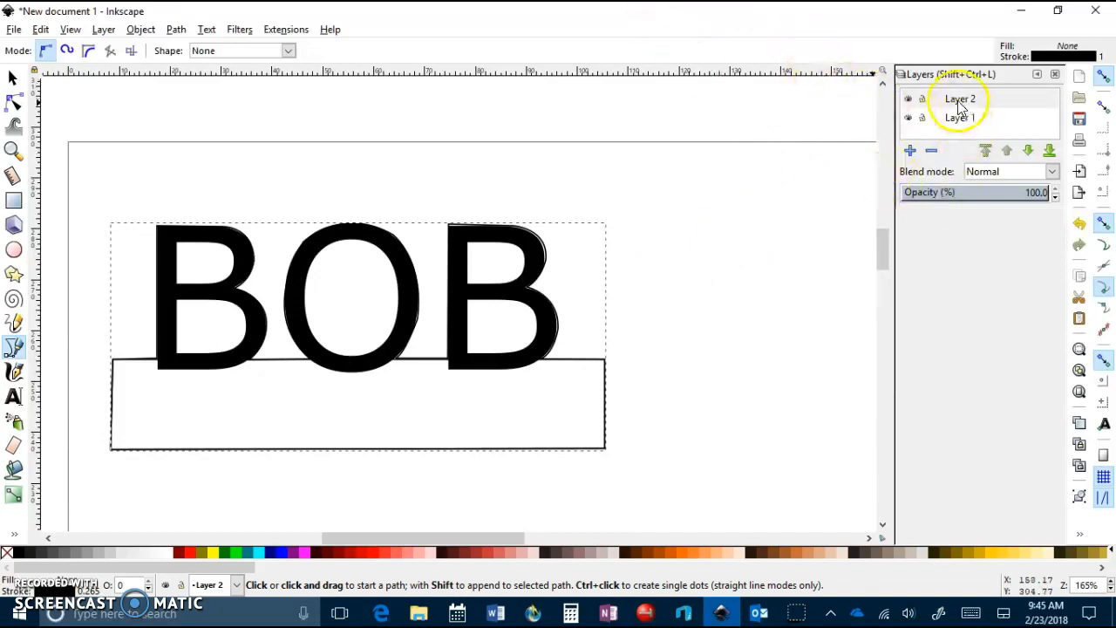
Hide Layer 1 to examine the traced outline on its own, and show the layer again
{"action": "left_click", "coordinate": [909, 119]}
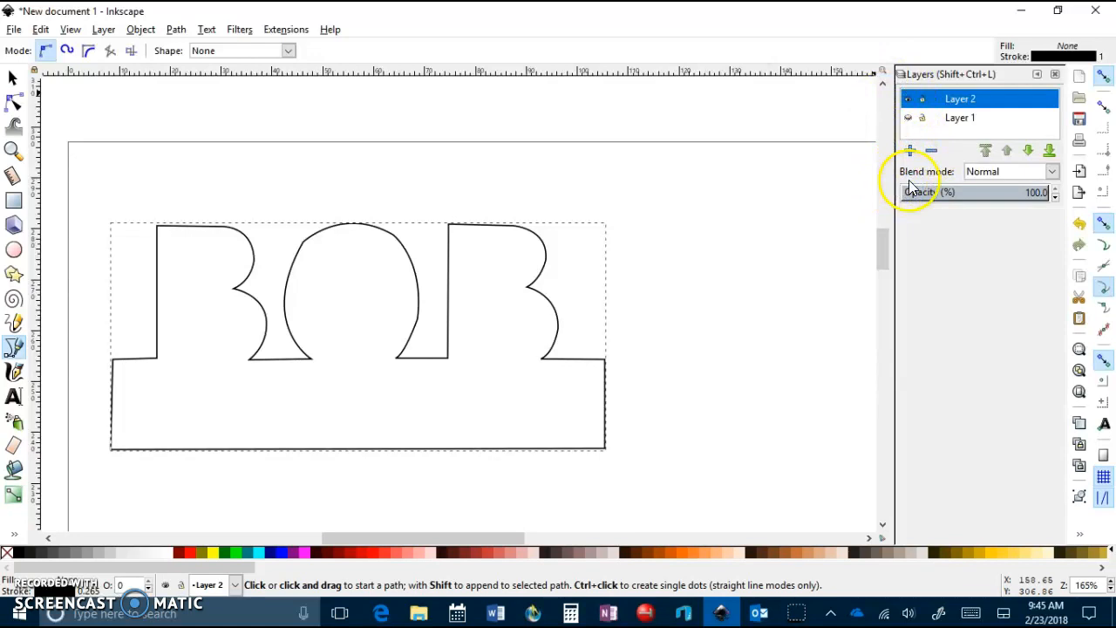
{"action": "left_click", "coordinate": [908, 118]}
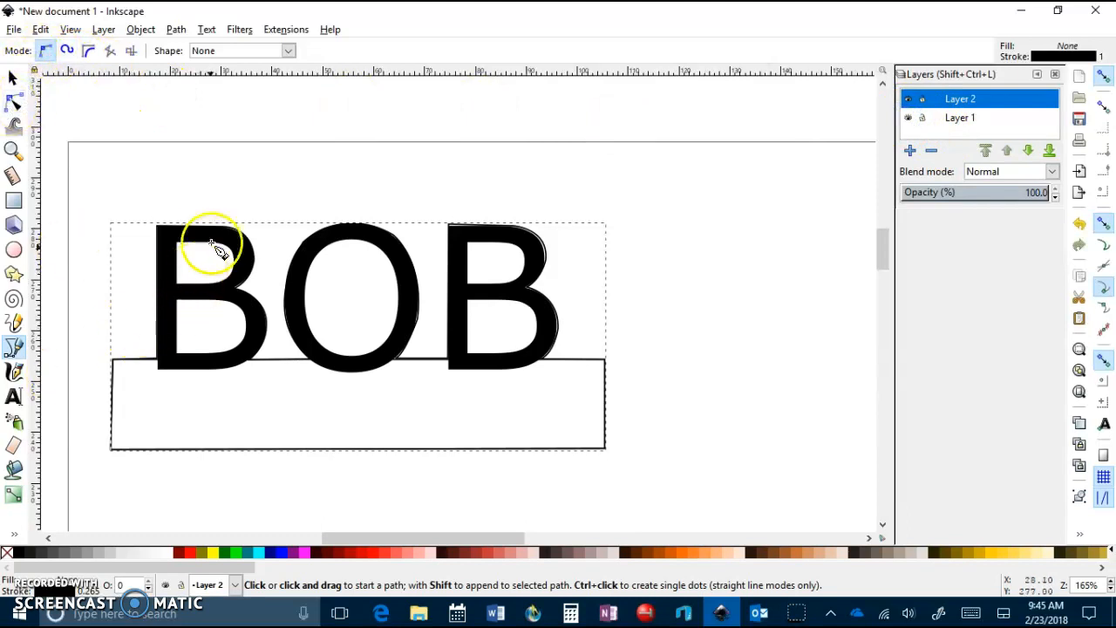
Start a new path in the first B's upper opening, tracing its straight left and bottom edges and curving to its right side
{"action": "left_click", "coordinate": [178, 243]}
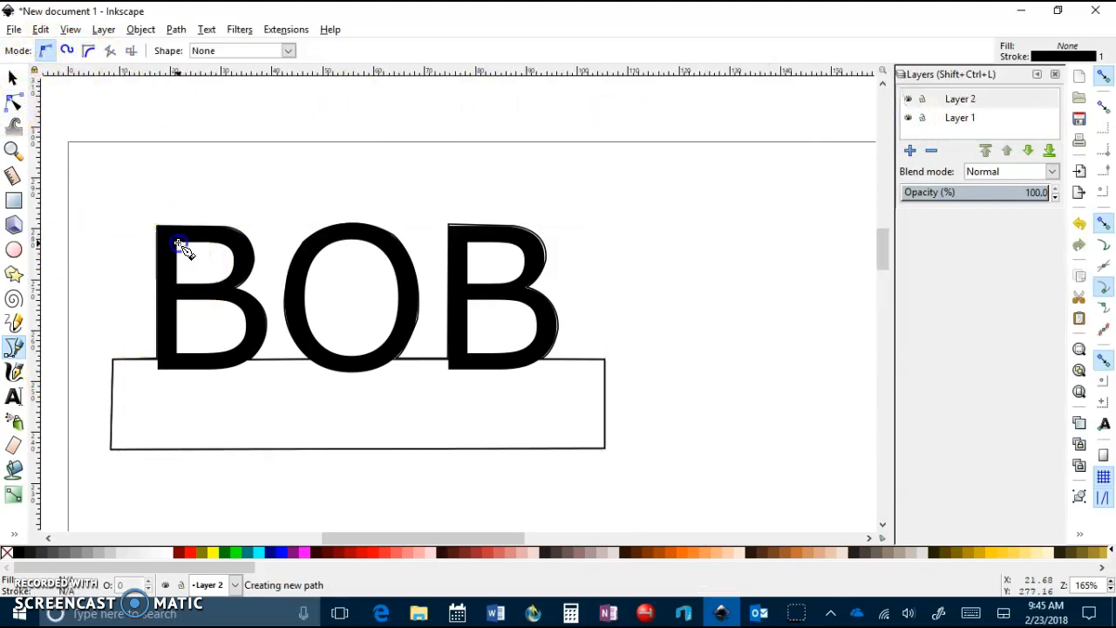
{"action": "left_click", "coordinate": [178, 283]}
{"action": "left_click", "coordinate": [211, 281]}
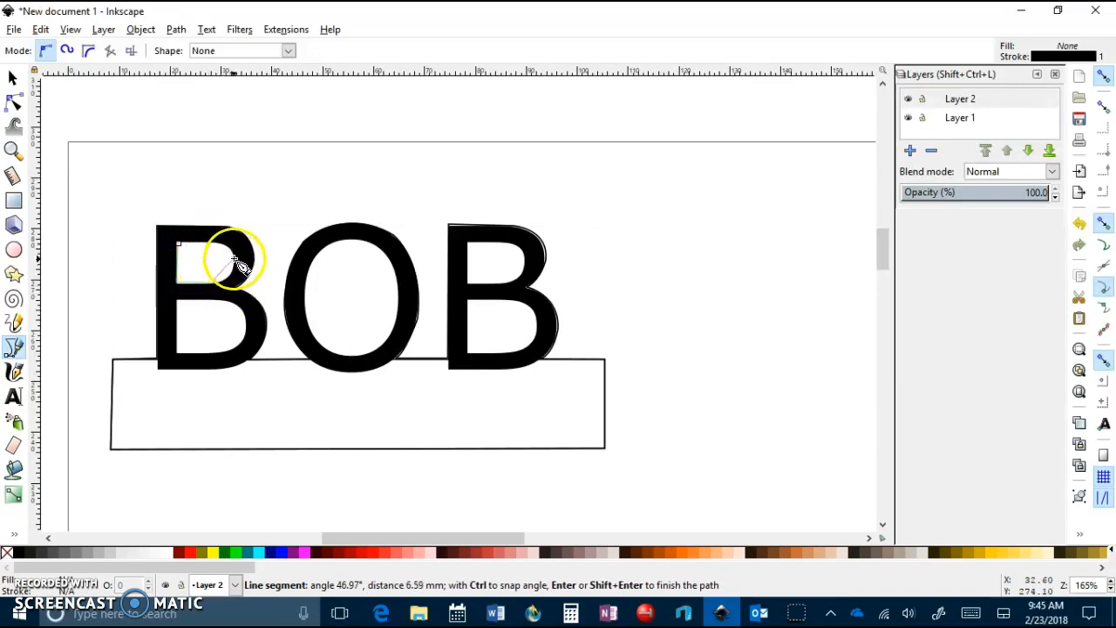
{"action": "left_click_drag", "start_coordinate": [233, 260], "coordinate": [233, 260]}
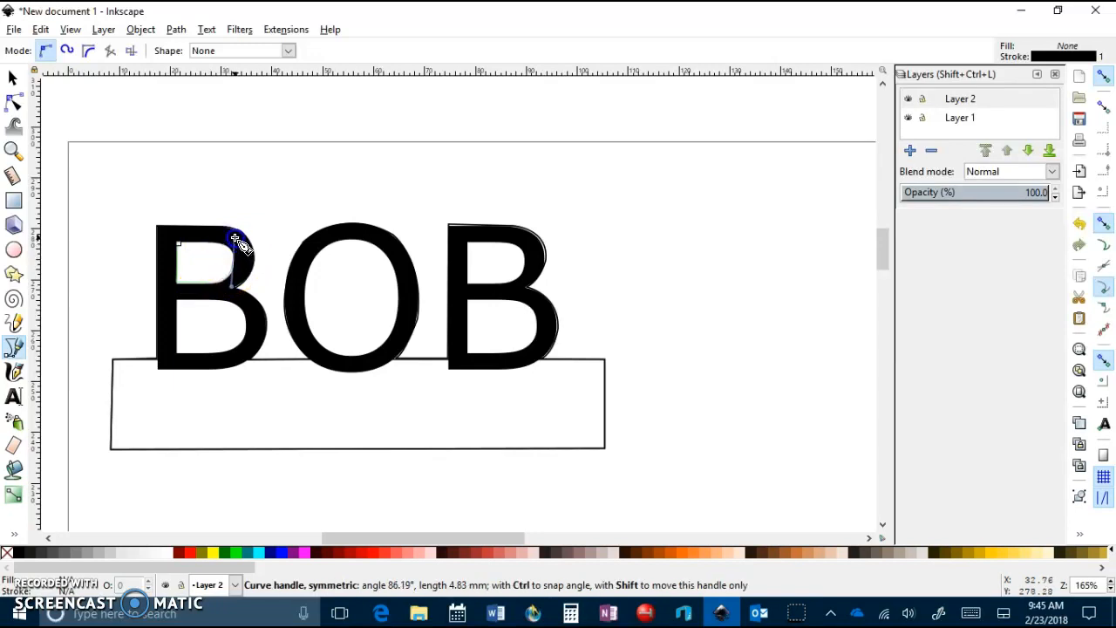
{"action": "left_click_drag", "start_coordinate": [236, 239], "coordinate": [236, 237]}
{"action": "key", "text": "Return"}
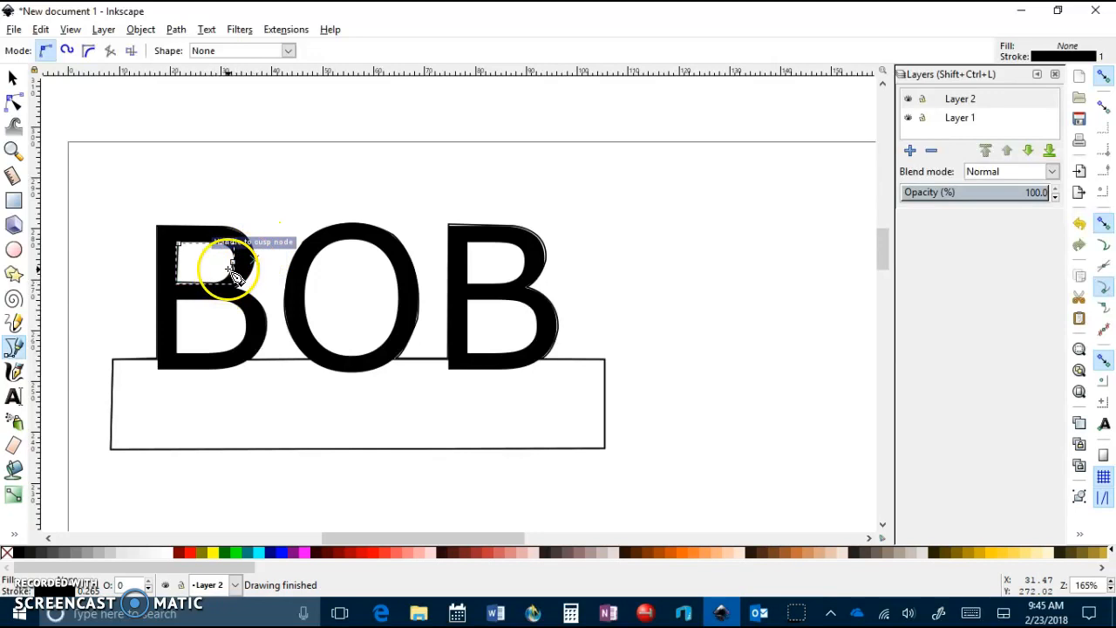
Curve the path up to the upper opening's top edge and close it with a straight segment at the top-left corner
{"action": "left_click", "coordinate": [233, 261]}
{"action": "left_click_drag", "start_coordinate": [215, 244], "coordinate": [194, 241]}
{"action": "key", "text": "Return"}
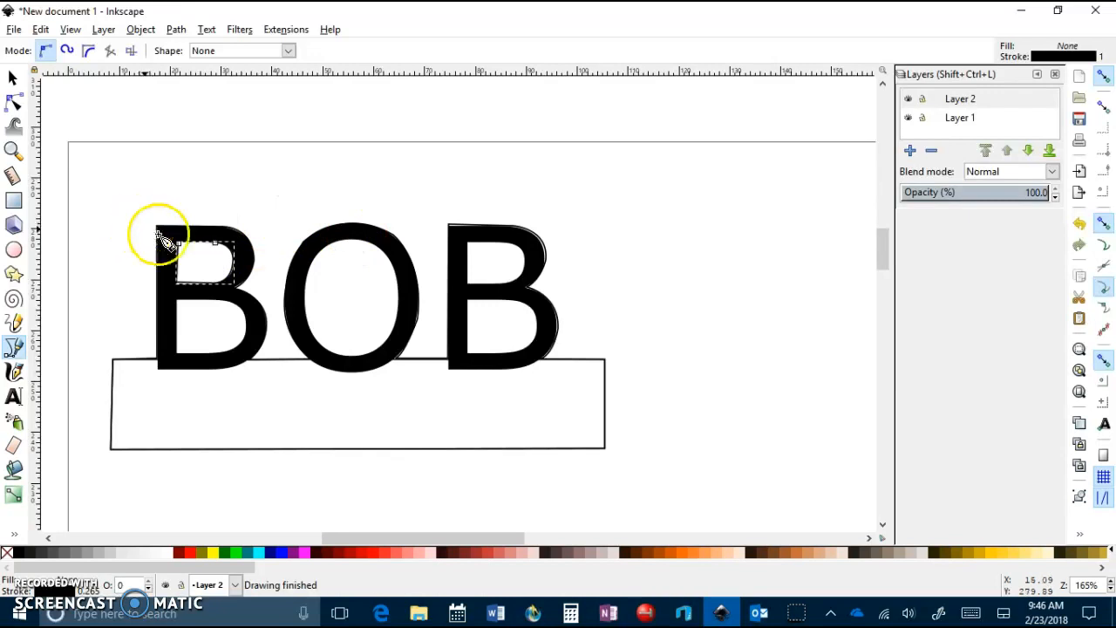
{"action": "left_click", "coordinate": [213, 244]}
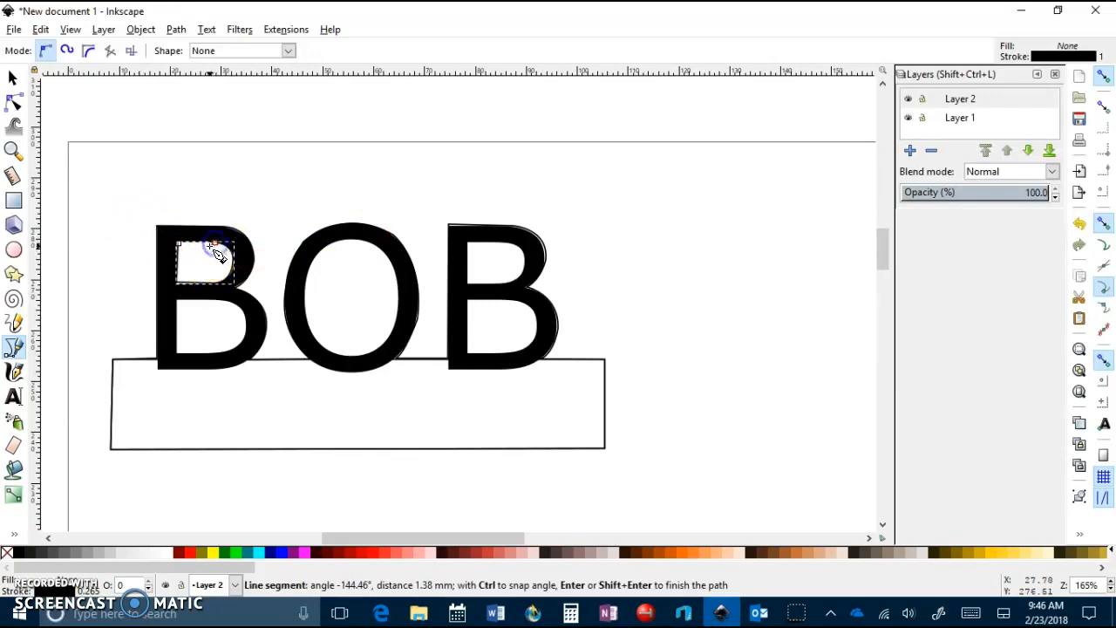
{"action": "left_click_drag", "start_coordinate": [178, 244], "coordinate": [207, 334]}
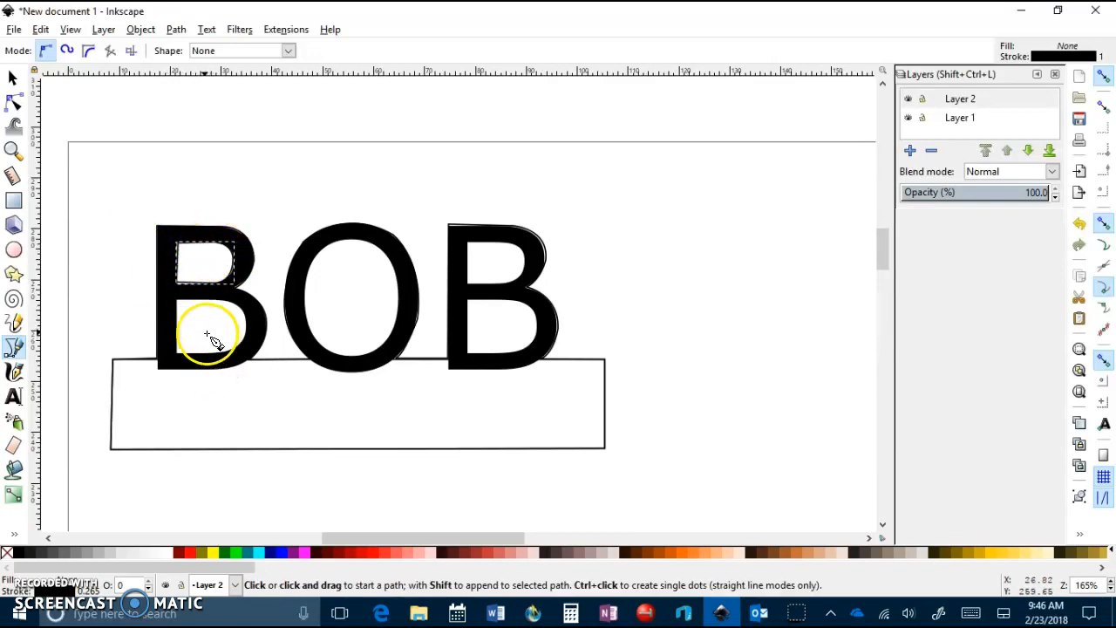
Start another path in the first B's lower opening, tracing its left and bottom edges and curving to its right side
{"action": "left_click", "coordinate": [177, 303]}
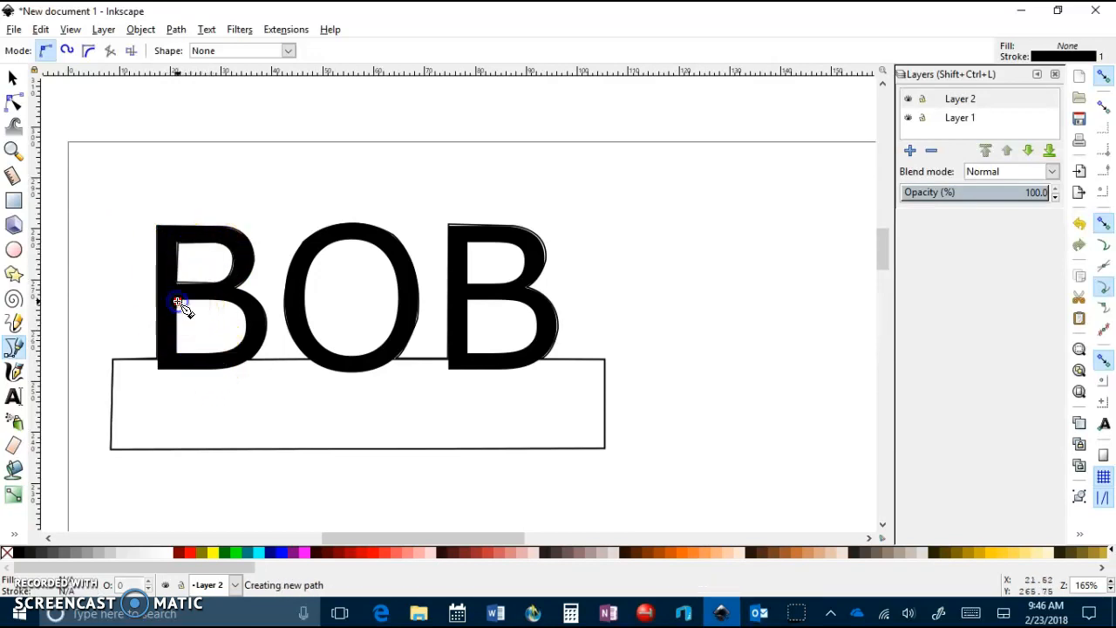
{"action": "left_click", "coordinate": [179, 353]}
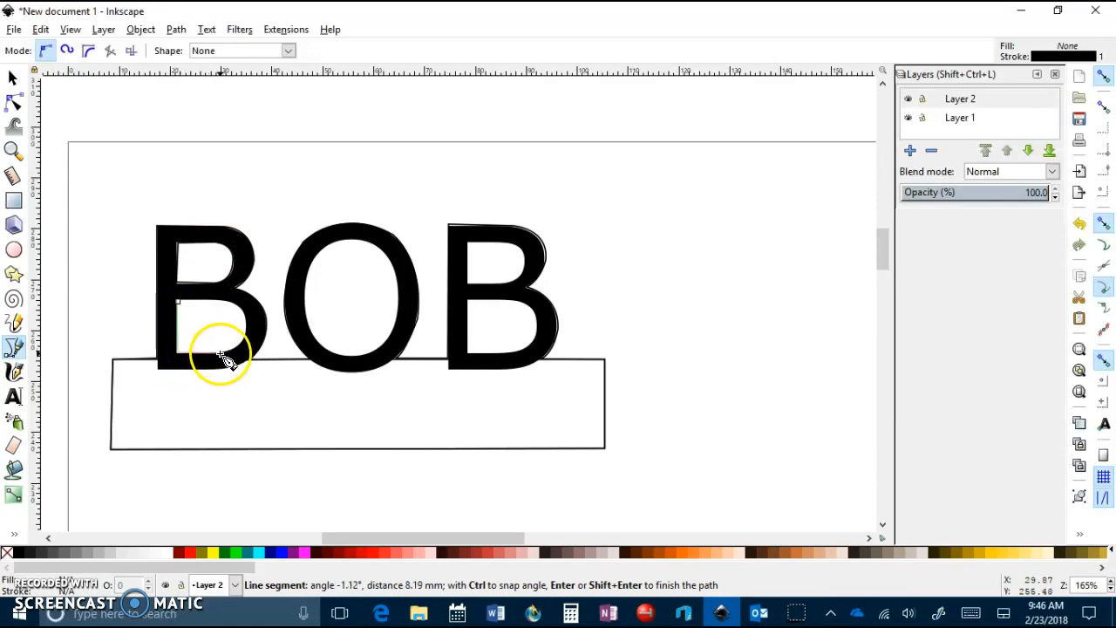
{"action": "left_click", "coordinate": [219, 355]}
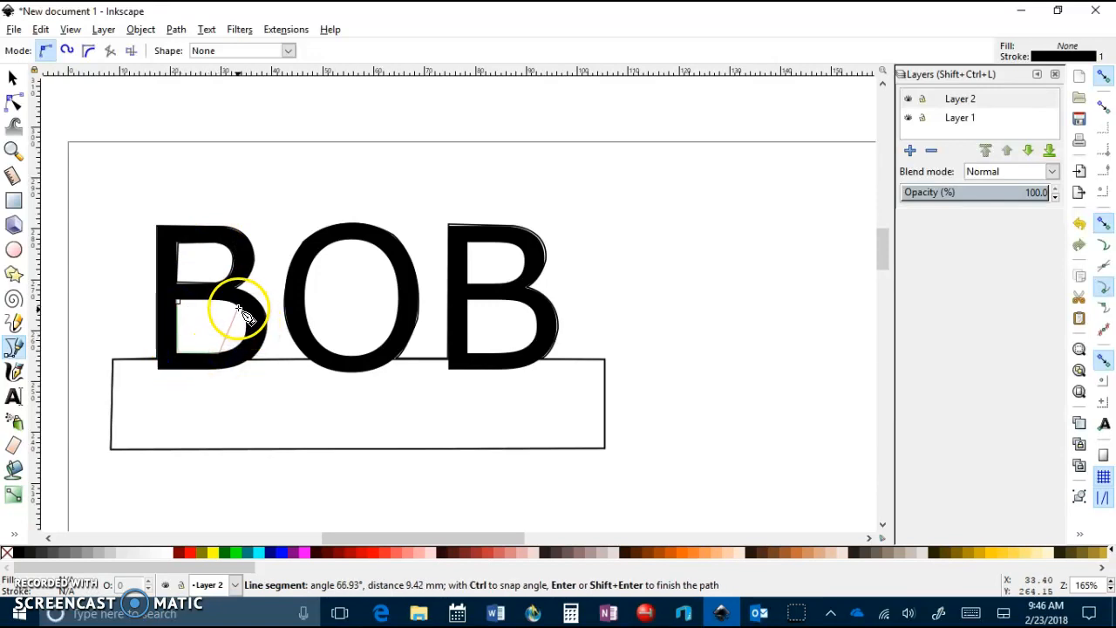
{"action": "left_click_drag", "start_coordinate": [244, 321], "coordinate": [235, 288]}
{"action": "key", "text": "Return"}
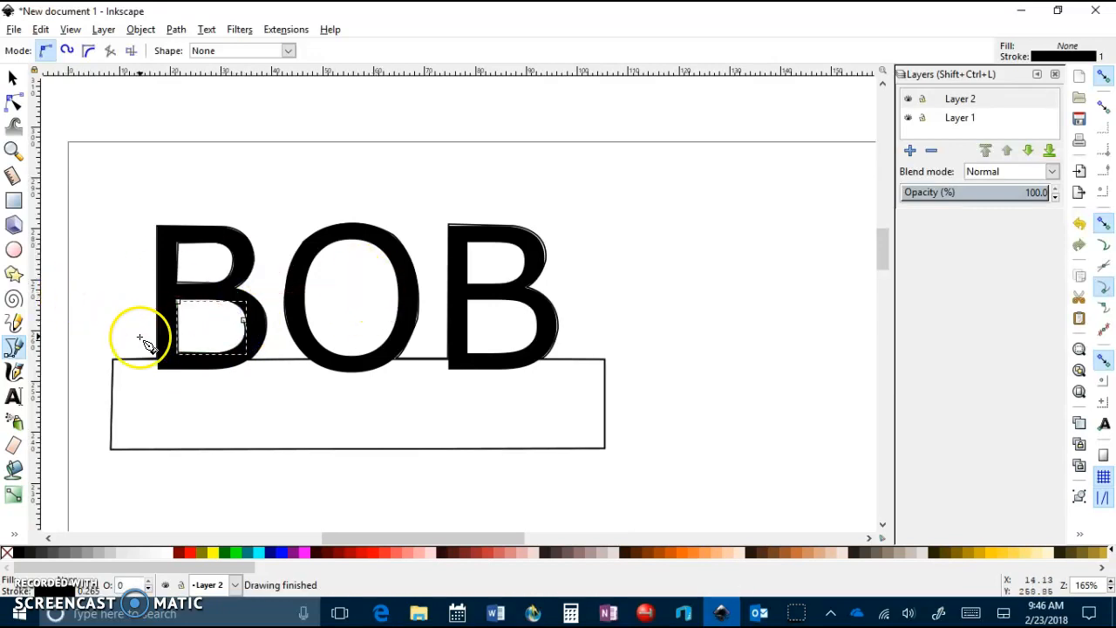
Curve the path up to the lower opening's top edge and close it along that edge at the top-left corner
{"action": "left_click", "coordinate": [245, 321]}
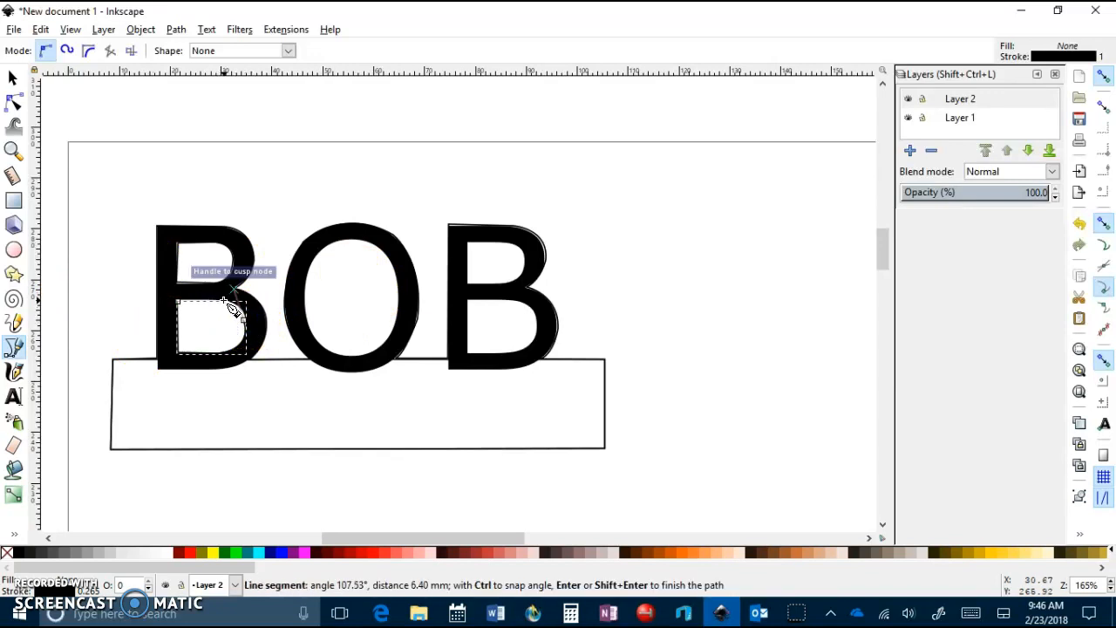
{"action": "left_click_drag", "start_coordinate": [218, 304], "coordinate": [186, 303]}
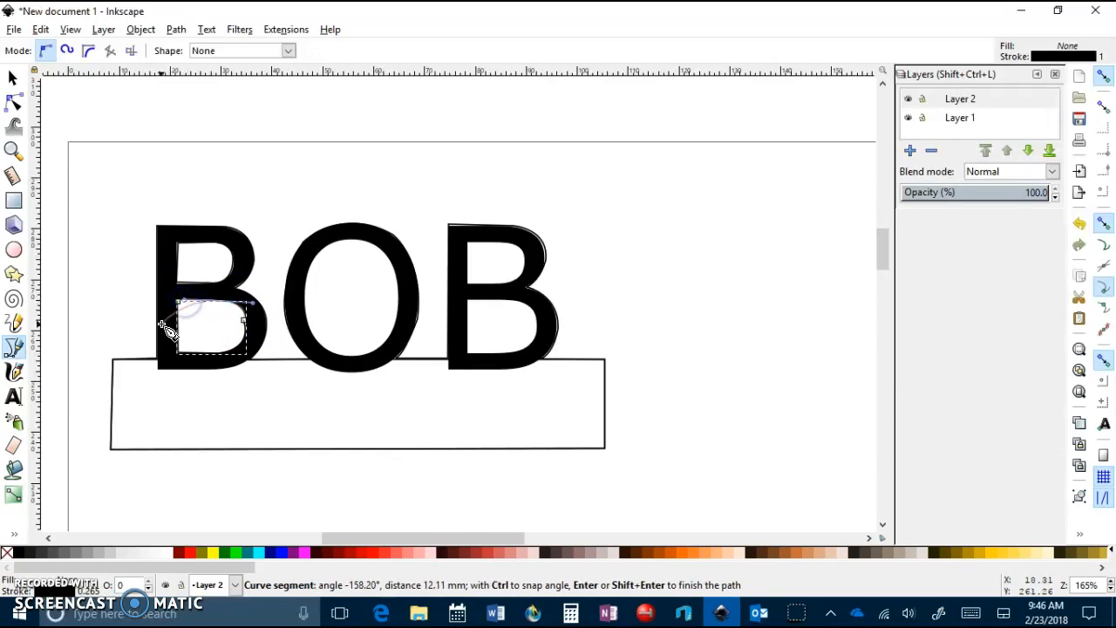
{"action": "left_click", "coordinate": [170, 296]}
{"action": "key", "text": "Return"}
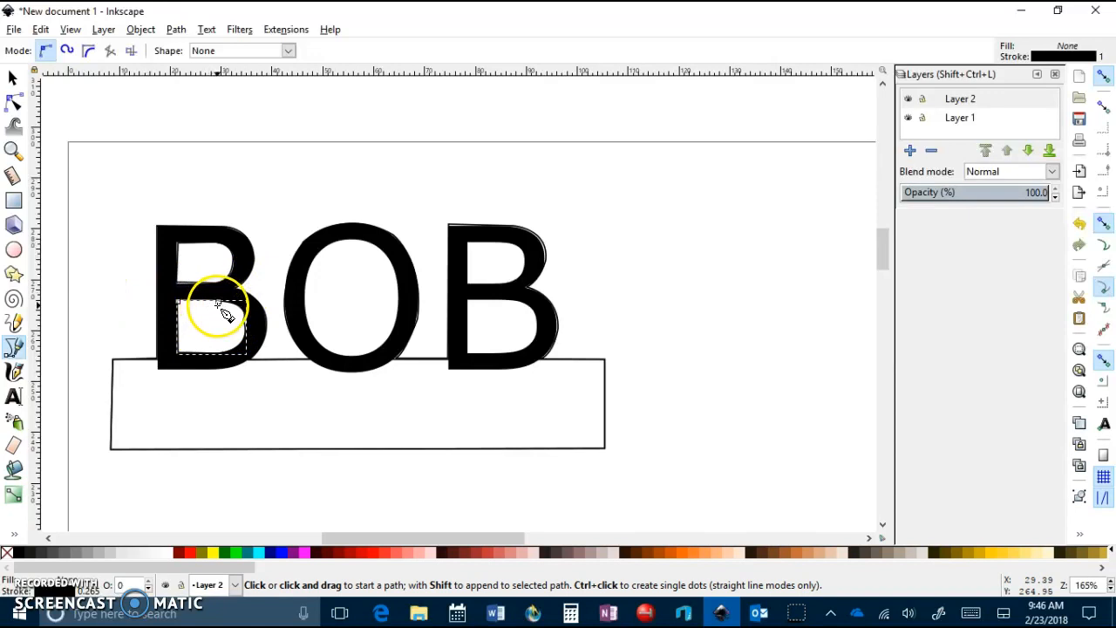
{"action": "left_click", "coordinate": [219, 302]}
{"action": "left_click", "coordinate": [176, 302]}
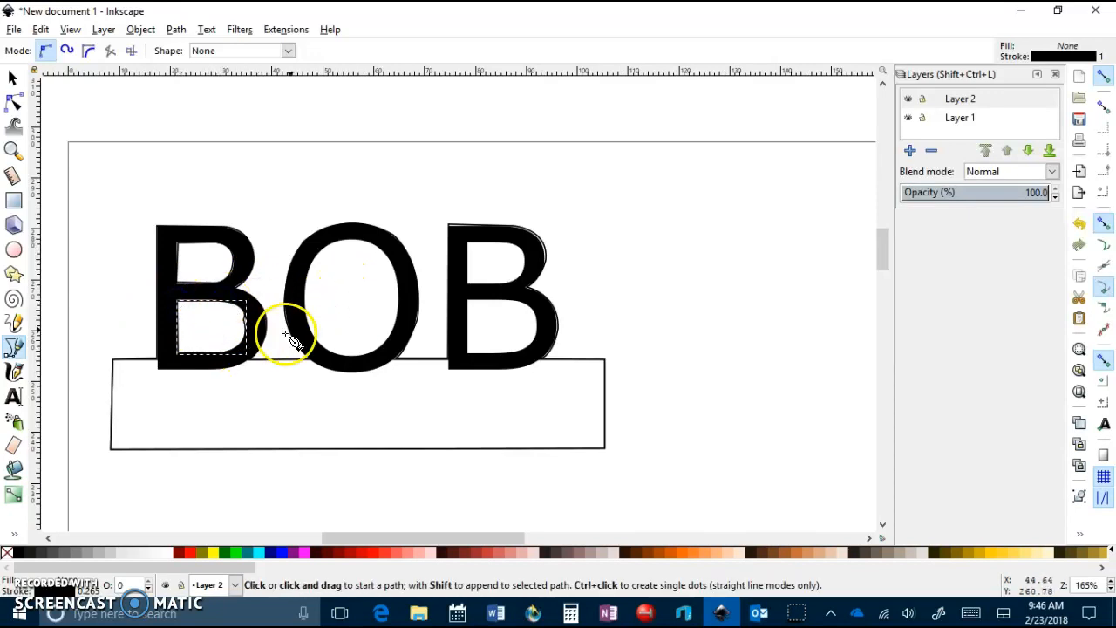
Start a path at the top of the O's inner opening and curve it down the left side to the bottom edge
{"action": "left_click", "coordinate": [348, 241]}
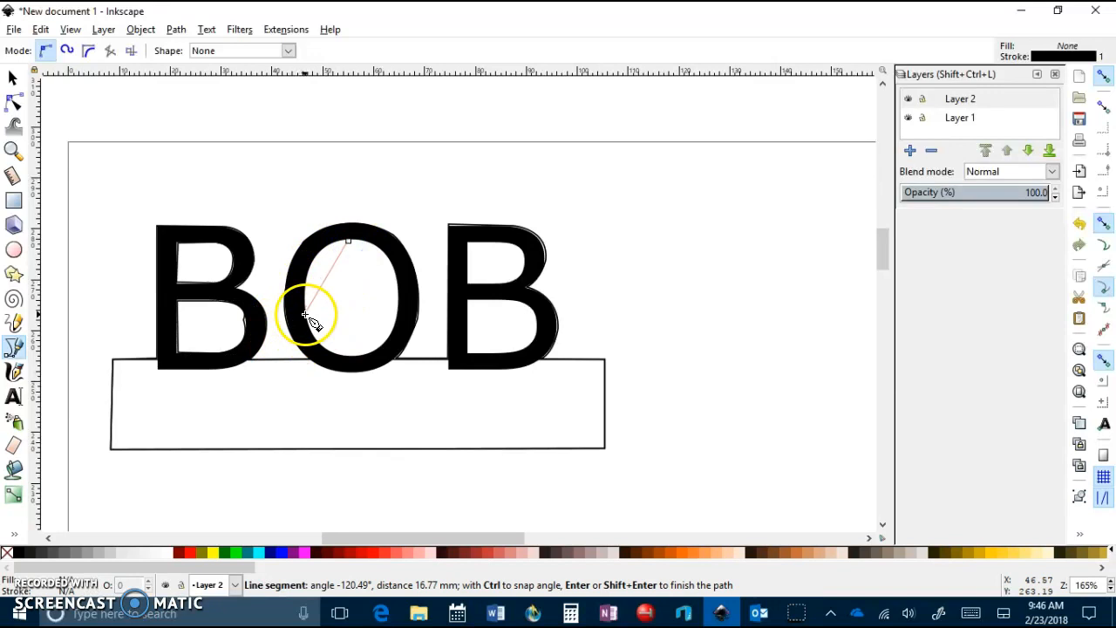
{"action": "left_click_drag", "start_coordinate": [305, 316], "coordinate": [311, 390]}
{"action": "key", "text": "Return"}
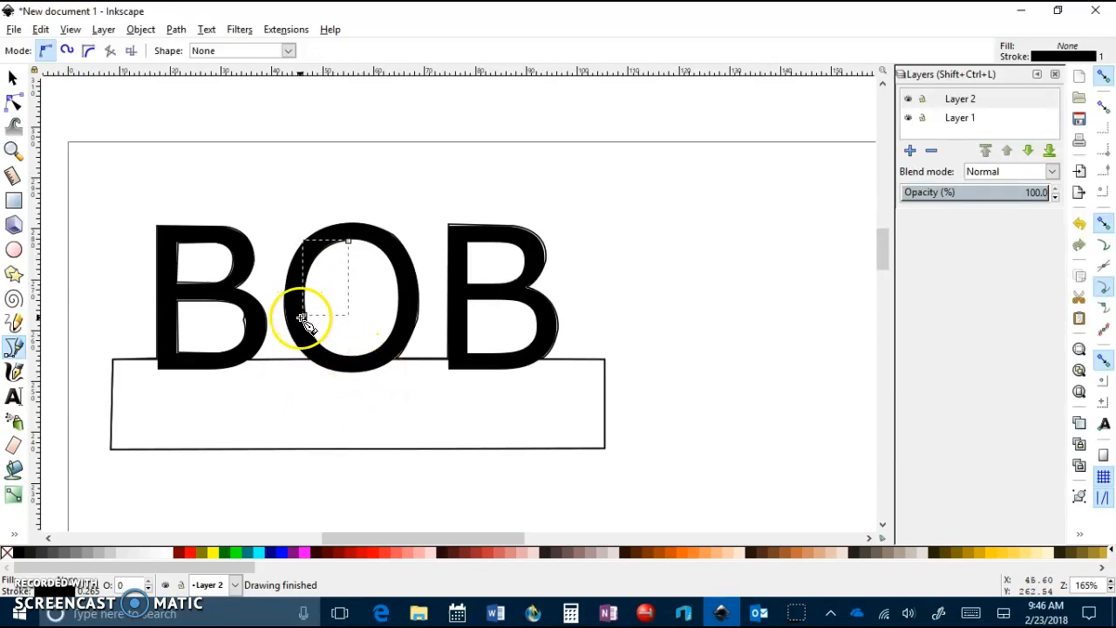
{"action": "left_click", "coordinate": [304, 314]}
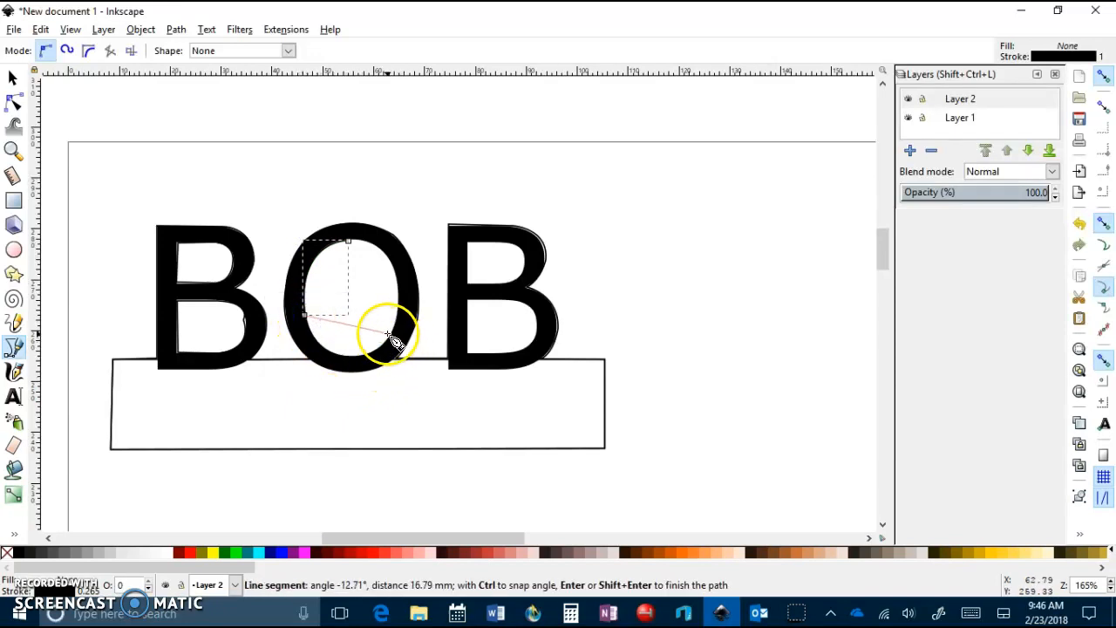
{"action": "left_click_drag", "start_coordinate": [390, 337], "coordinate": [451, 280]}
{"action": "left_click", "coordinate": [305, 314]}
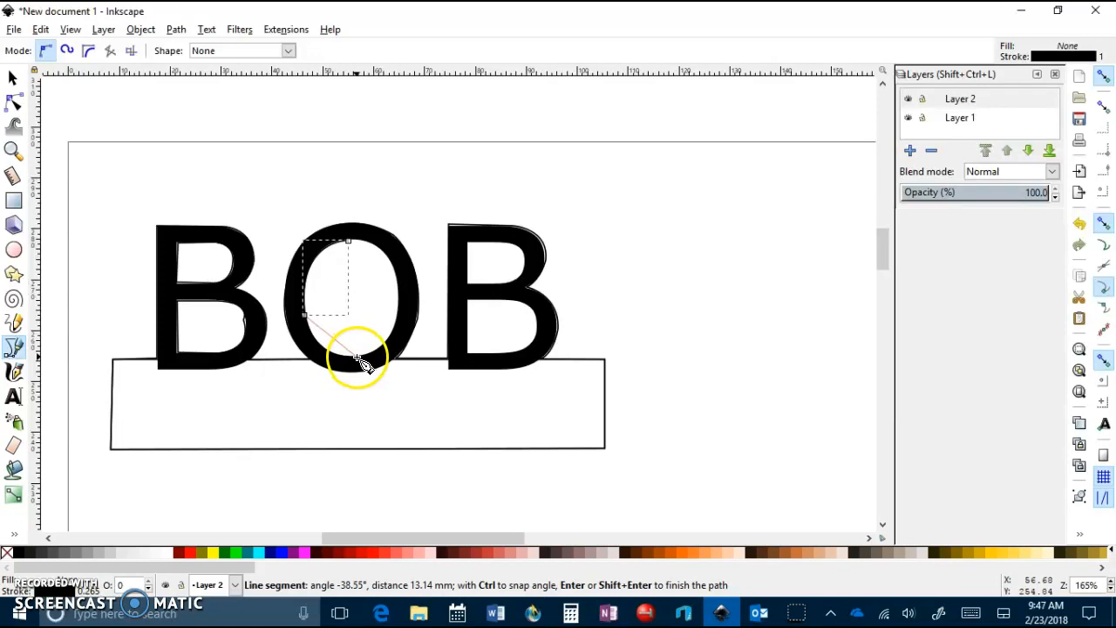
{"action": "left_click_drag", "start_coordinate": [364, 357], "coordinate": [411, 346]}
{"action": "right_click", "coordinate": [399, 349]}
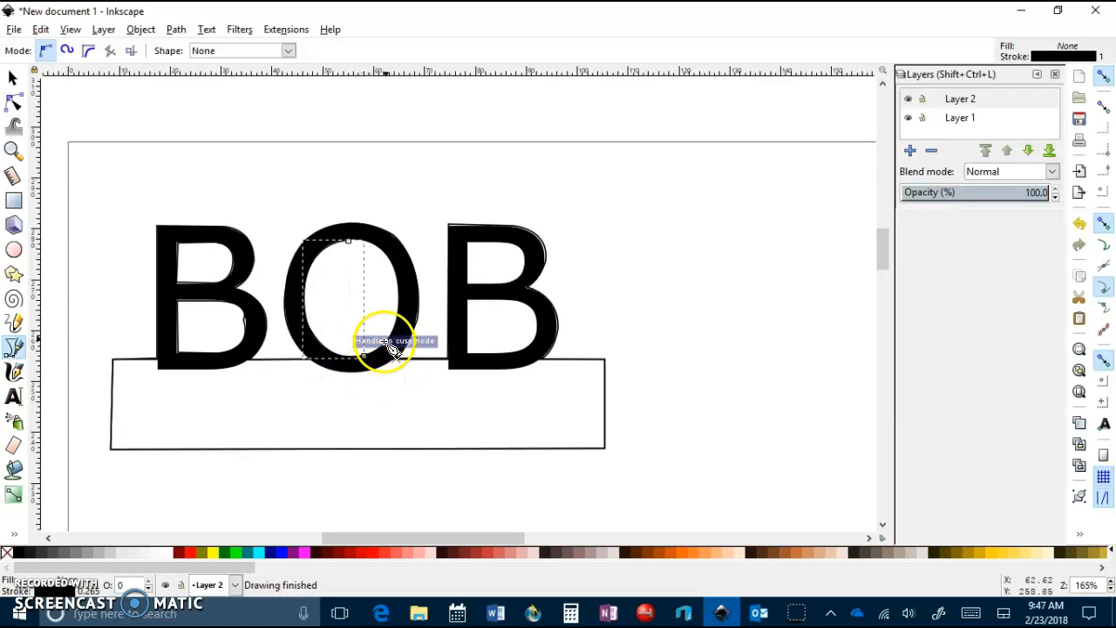
Curve the path up the right side of the O's inner opening and close it with a curve at the top
{"action": "left_click", "coordinate": [365, 359]}
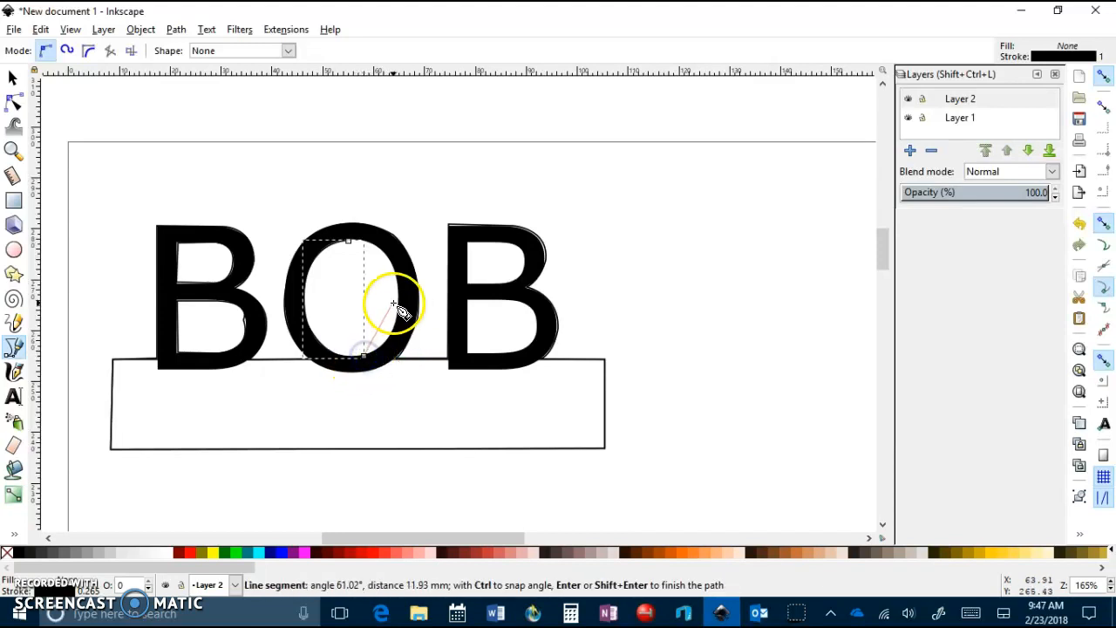
{"action": "left_click_drag", "start_coordinate": [399, 292], "coordinate": [403, 232]}
{"action": "key", "text": "Return"}
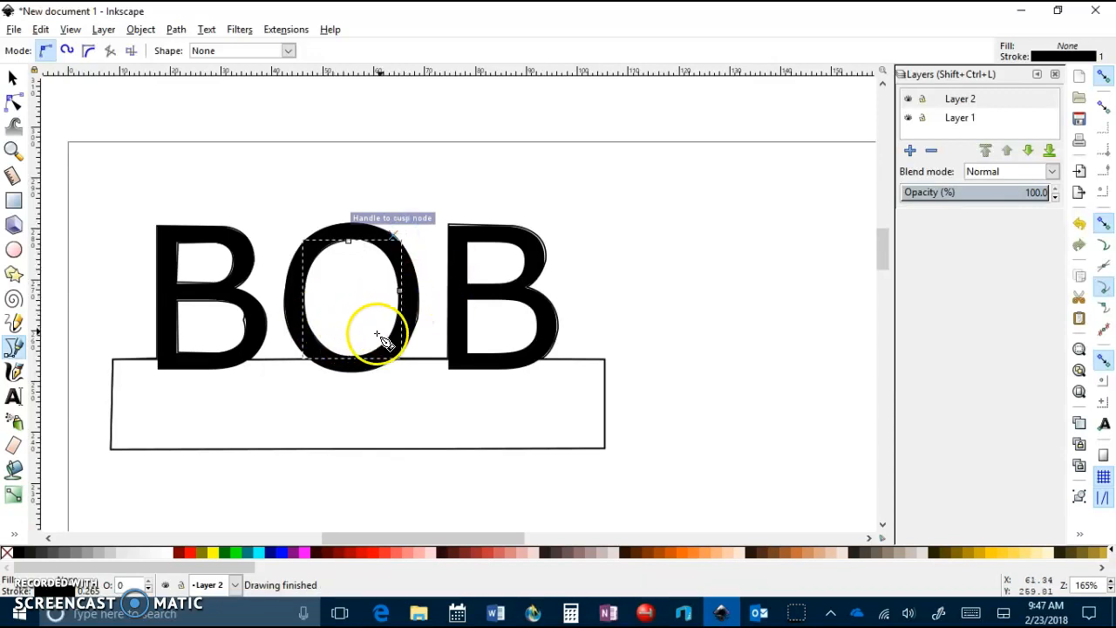
{"action": "left_click", "coordinate": [398, 292]}
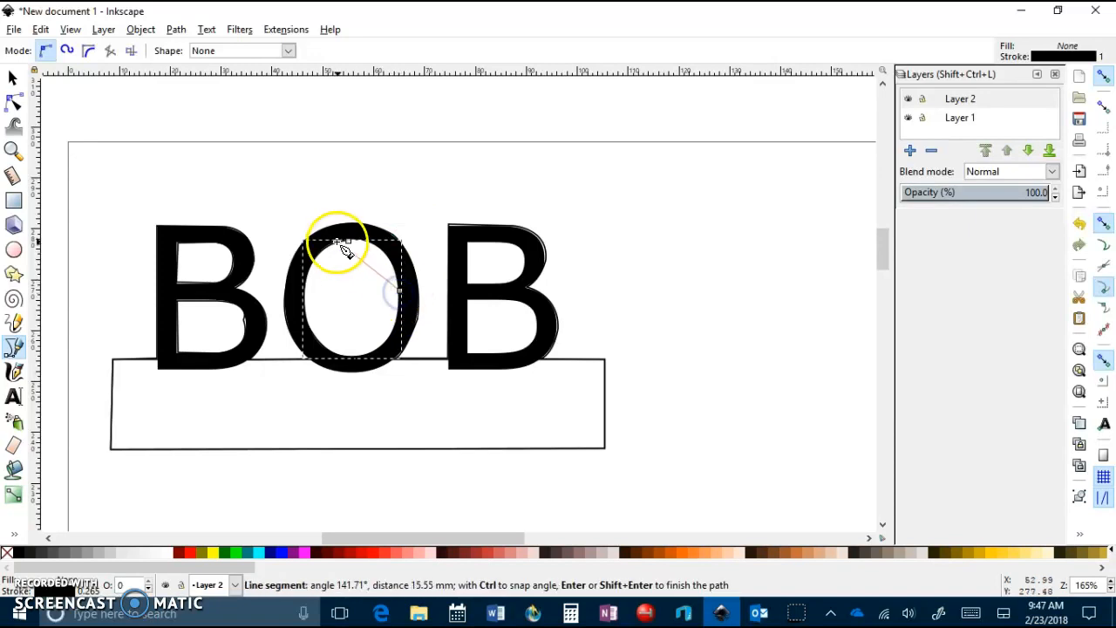
{"action": "left_click_drag", "start_coordinate": [340, 241], "coordinate": [318, 245]}
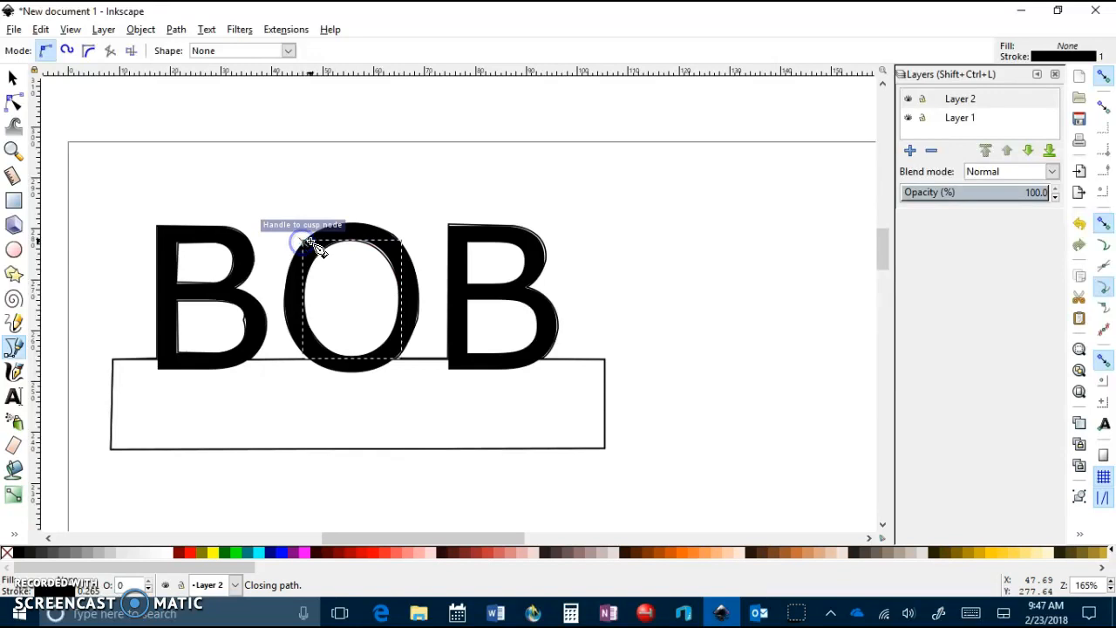
Start a path in the second B's upper opening, tracing its straight left and bottom edges and curving to its right side
{"action": "left_click", "coordinate": [469, 242]}
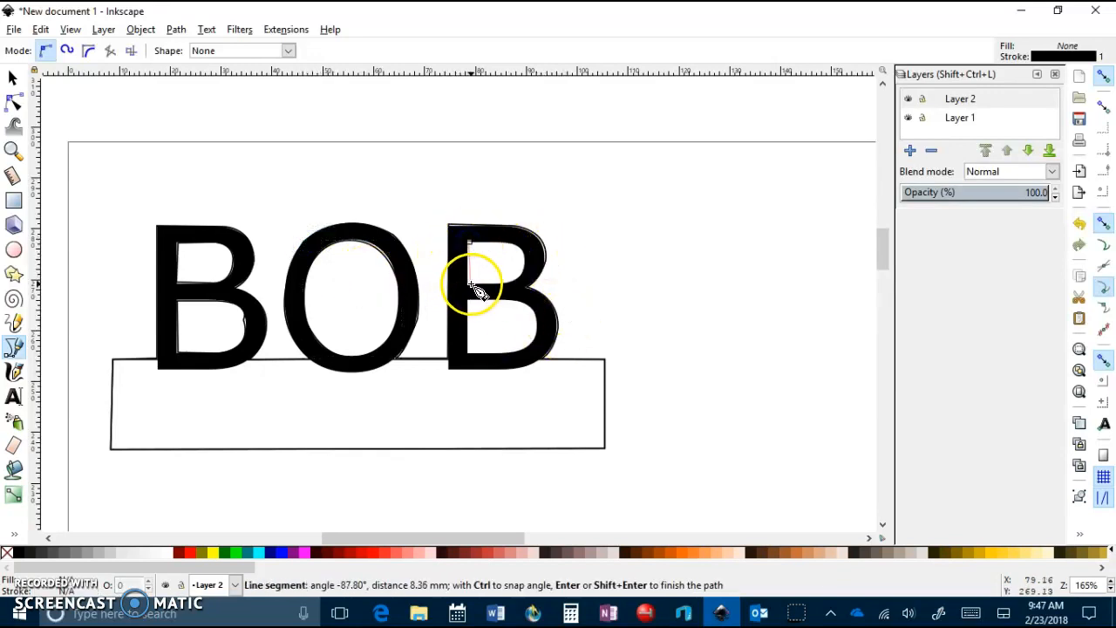
{"action": "left_click", "coordinate": [469, 284]}
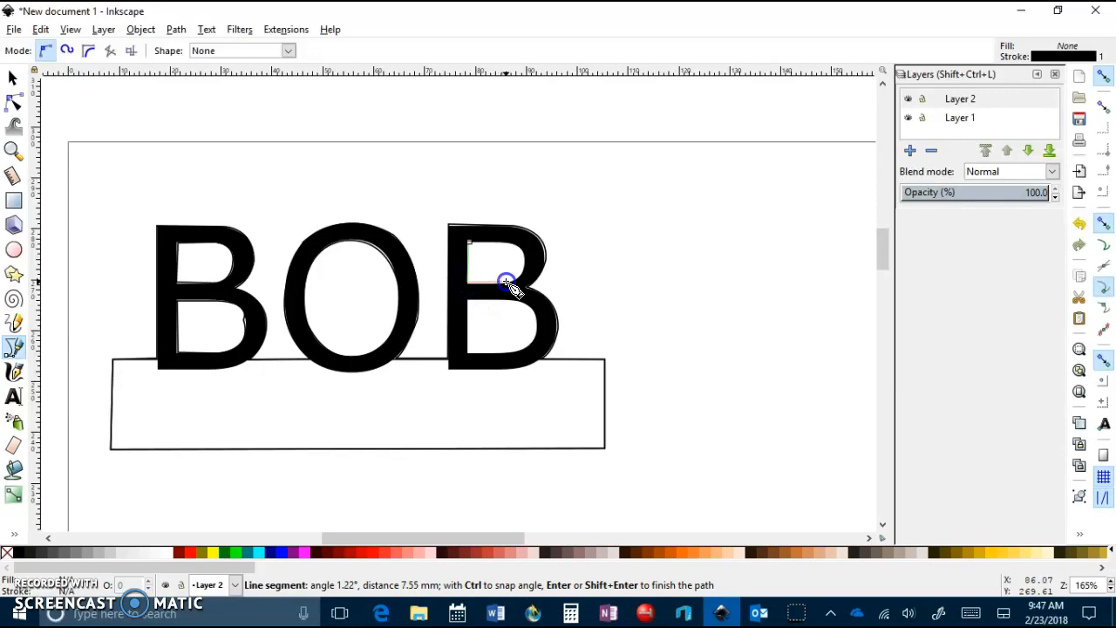
{"action": "left_click", "coordinate": [505, 282]}
{"action": "left_click_drag", "start_coordinate": [525, 256], "coordinate": [521, 230]}
{"action": "key", "text": "Return"}
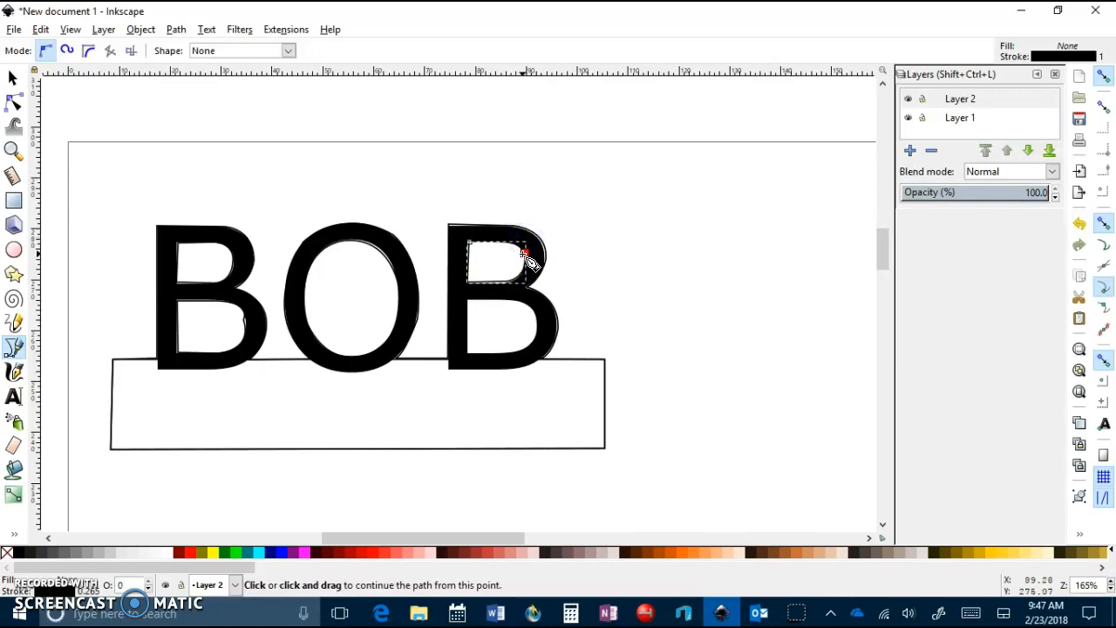
Curve the path to the top edge of the second B's upper opening and close it straight to the top-left corner
{"action": "left_click", "coordinate": [525, 255]}
{"action": "left_click_drag", "start_coordinate": [498, 244], "coordinate": [490, 247]}
{"action": "key", "text": "Return"}
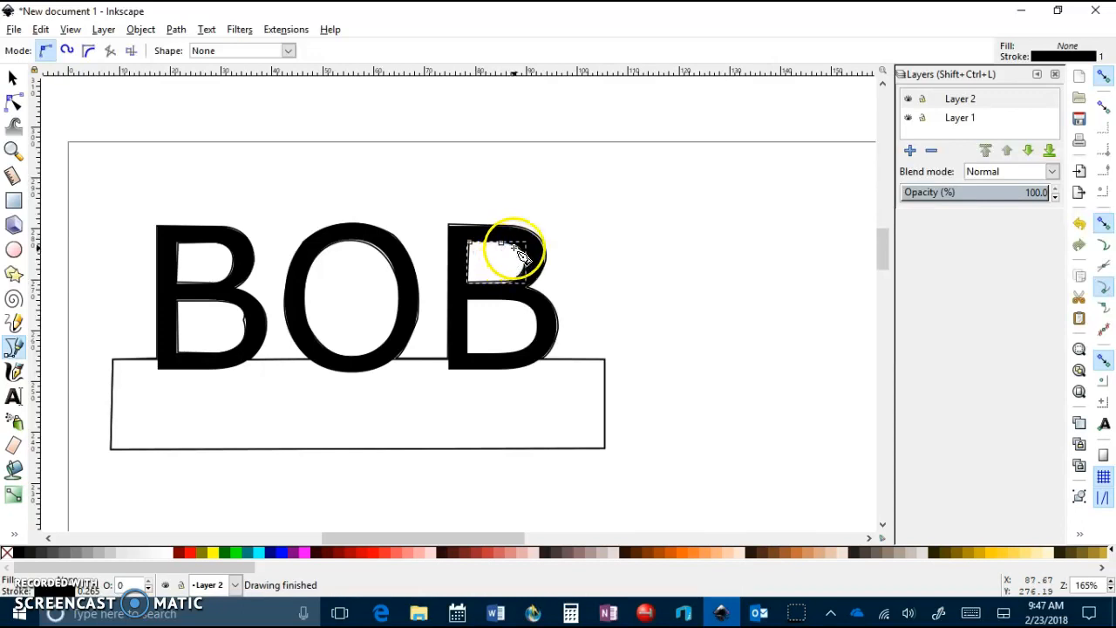
{"action": "left_click", "coordinate": [501, 247]}
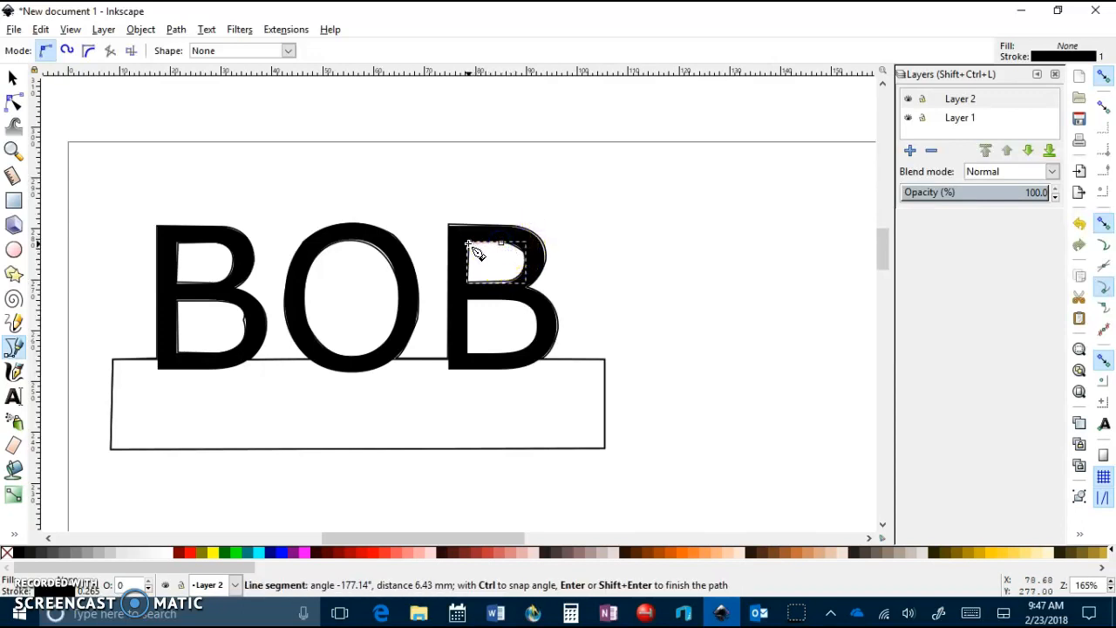
{"action": "left_click", "coordinate": [443, 380]}
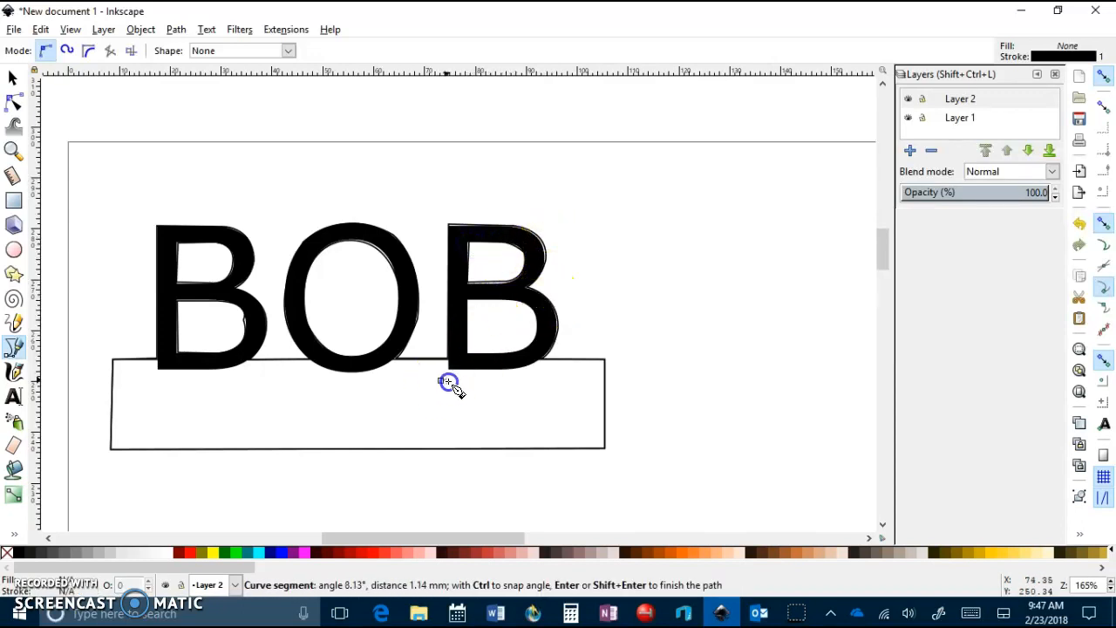
{"action": "key", "text": "Escape"}
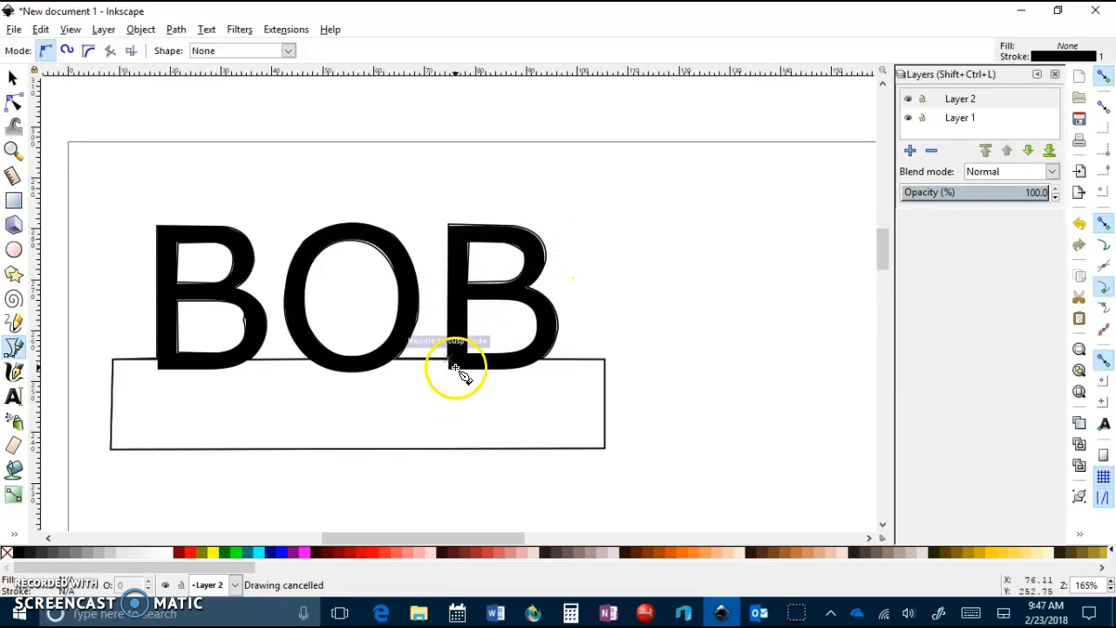
Start a path in the second B's lower opening, tracing its straight left and bottom edges
{"action": "left_click", "coordinate": [469, 303]}
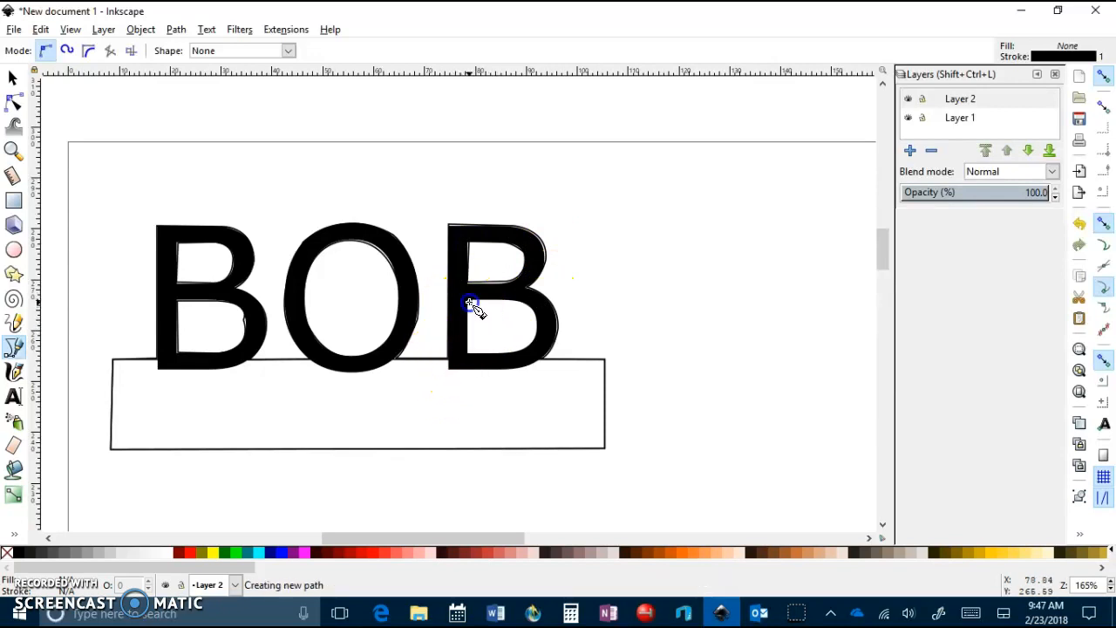
{"action": "left_click", "coordinate": [469, 354]}
{"action": "left_click", "coordinate": [512, 355]}
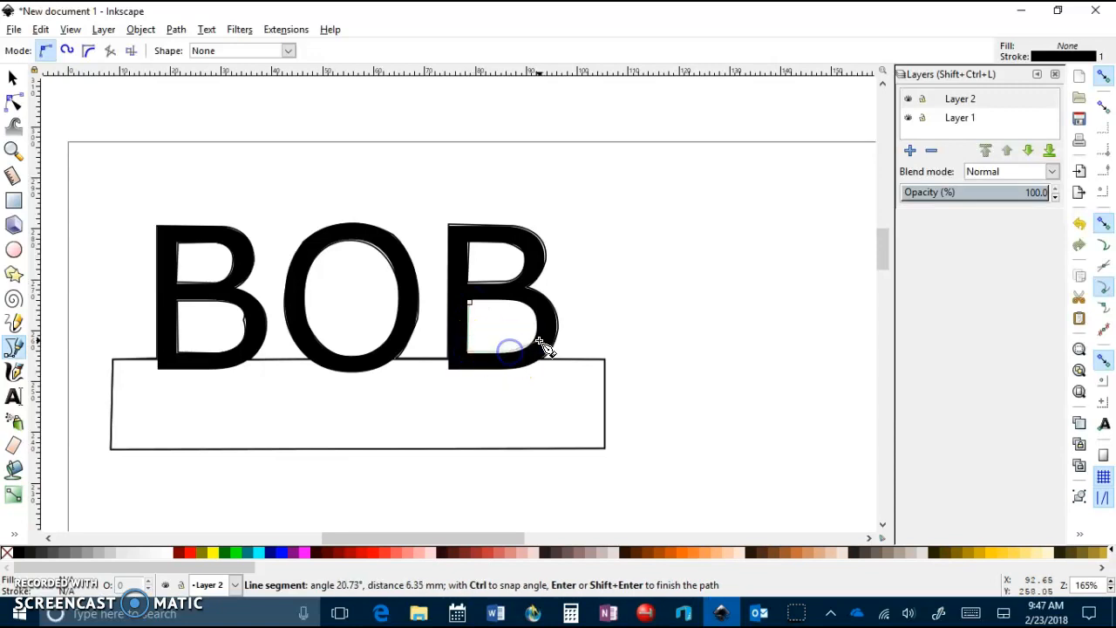
{"action": "left_click_drag", "start_coordinate": [541, 325], "coordinate": [532, 294]}
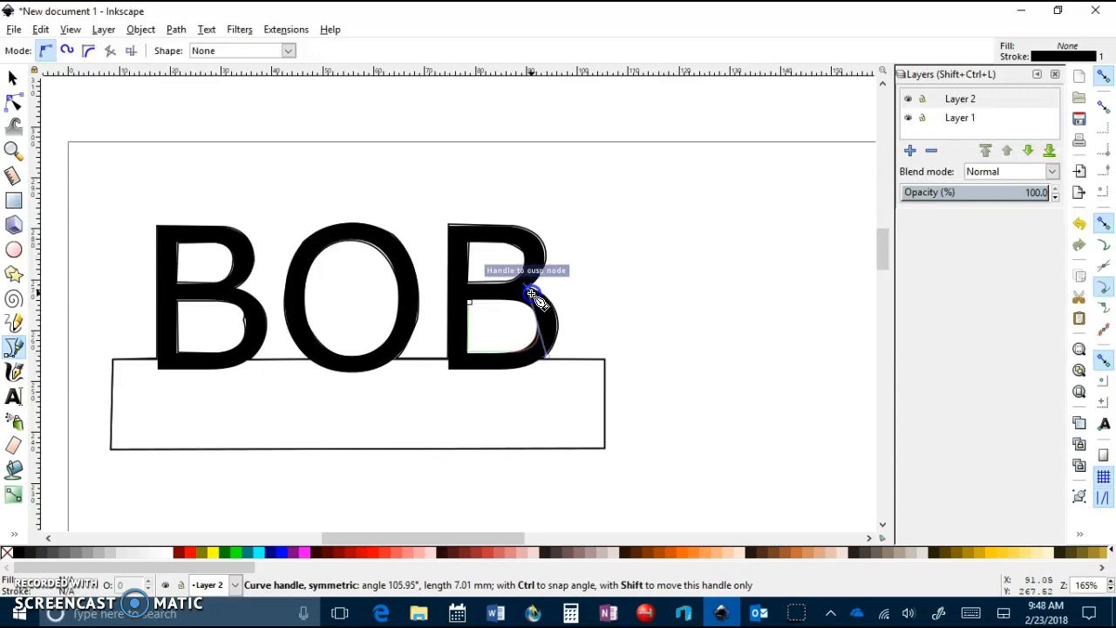
{"action": "mouse_move", "coordinate": [532, 305]}
{"action": "left_mouse_down"}
{"action": "mouse_move", "coordinate": [538, 294]}
{"action": "mouse_move", "coordinate": [531, 310]}
{"action": "left_mouse_up"}
{"action": "key", "text": "BackSpace"}
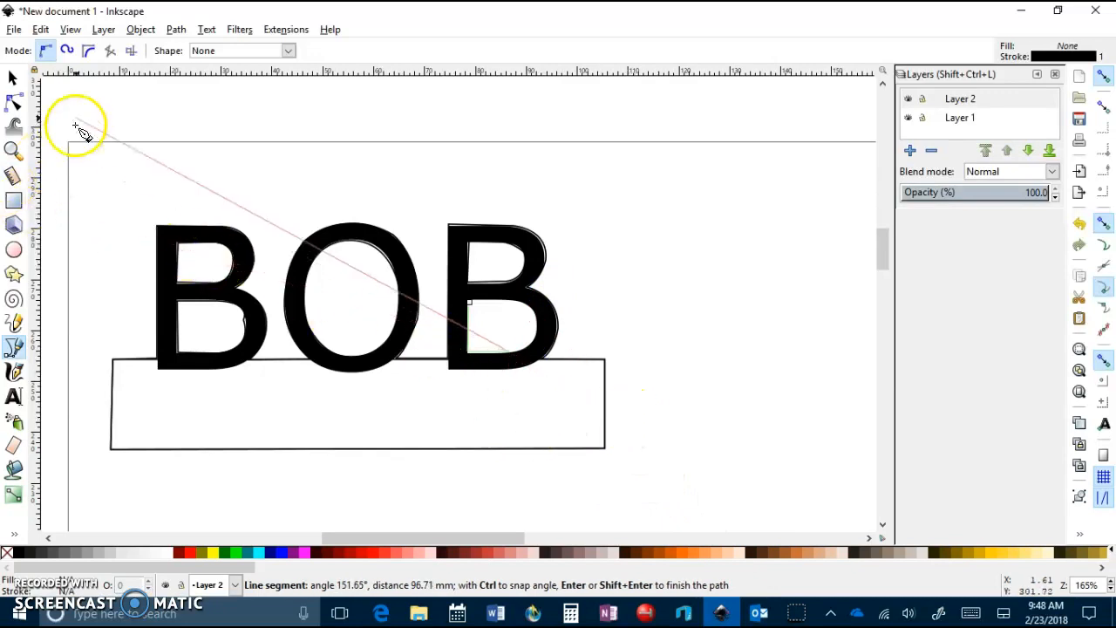
Resume the open path at the end of the second B's lower opening's bottom edge and curve it to the right side
{"action": "left_click", "coordinate": [19, 147]}
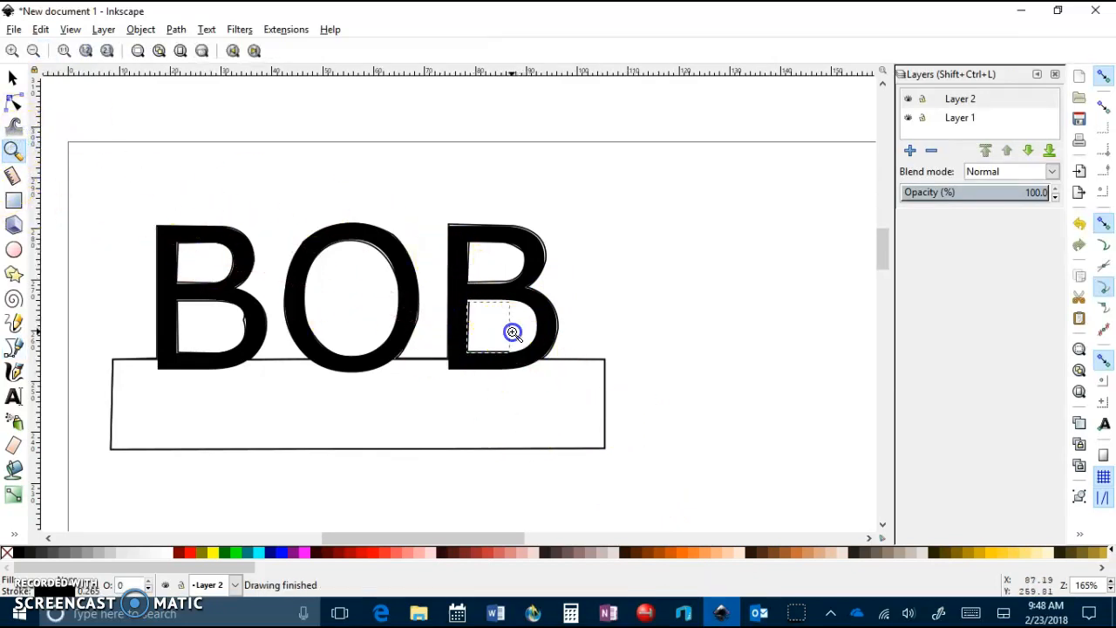
{"action": "left_click", "coordinate": [511, 331]}
{"action": "left_click", "coordinate": [511, 332]}
{"action": "left_click", "coordinate": [513, 330]}
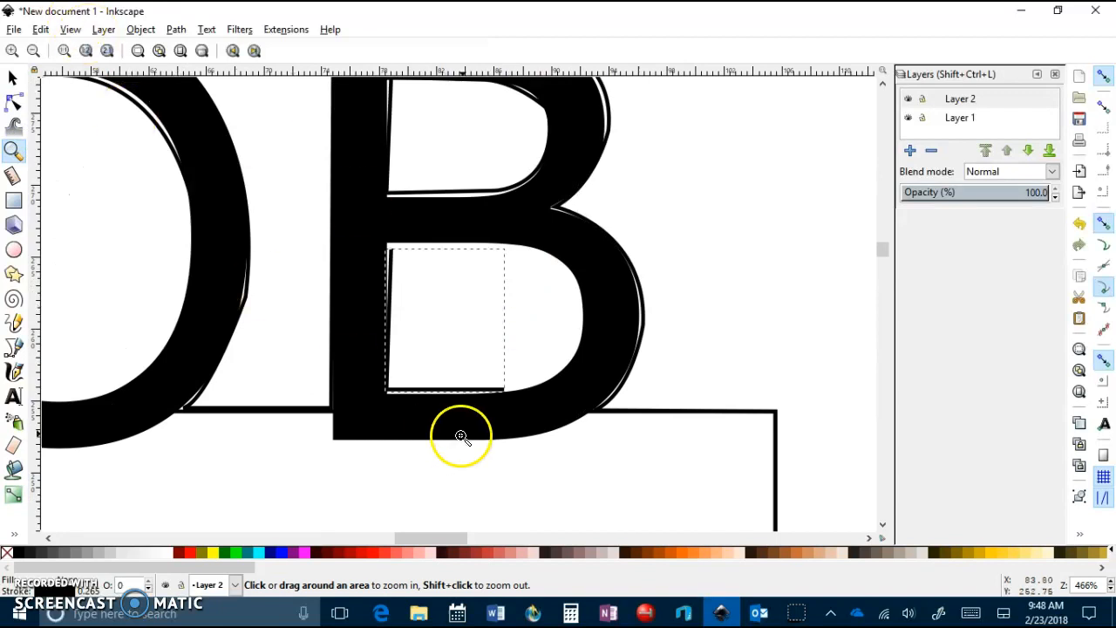
{"action": "scroll", "coordinate": [461, 438], "scroll_direction": "up", "scroll_amount": 2}
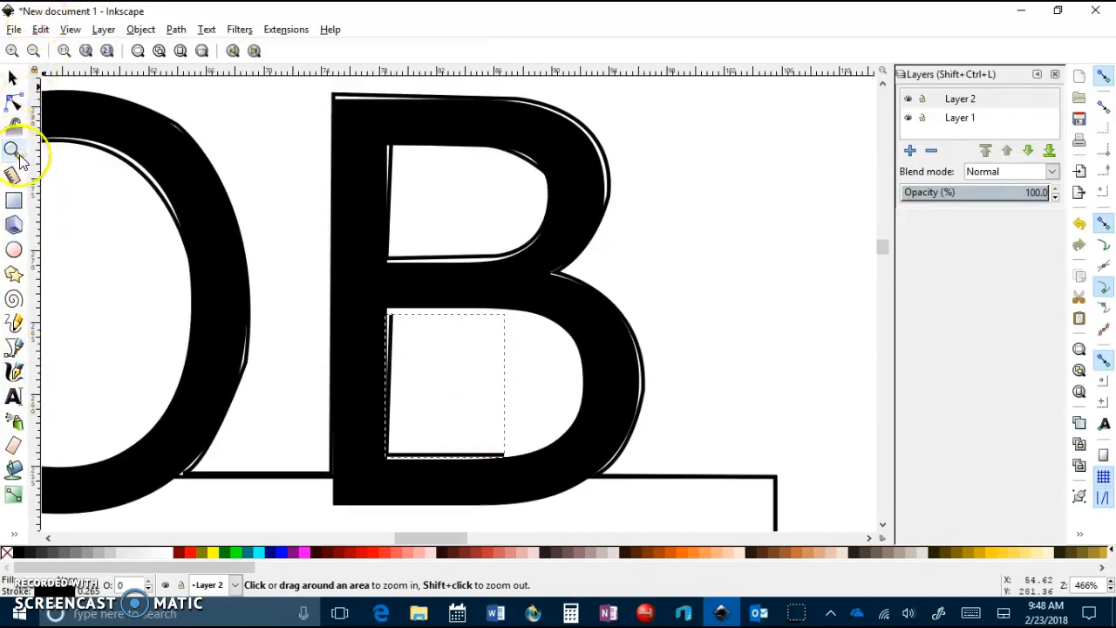
{"action": "left_click", "coordinate": [17, 374]}
{"action": "left_click", "coordinate": [13, 347]}
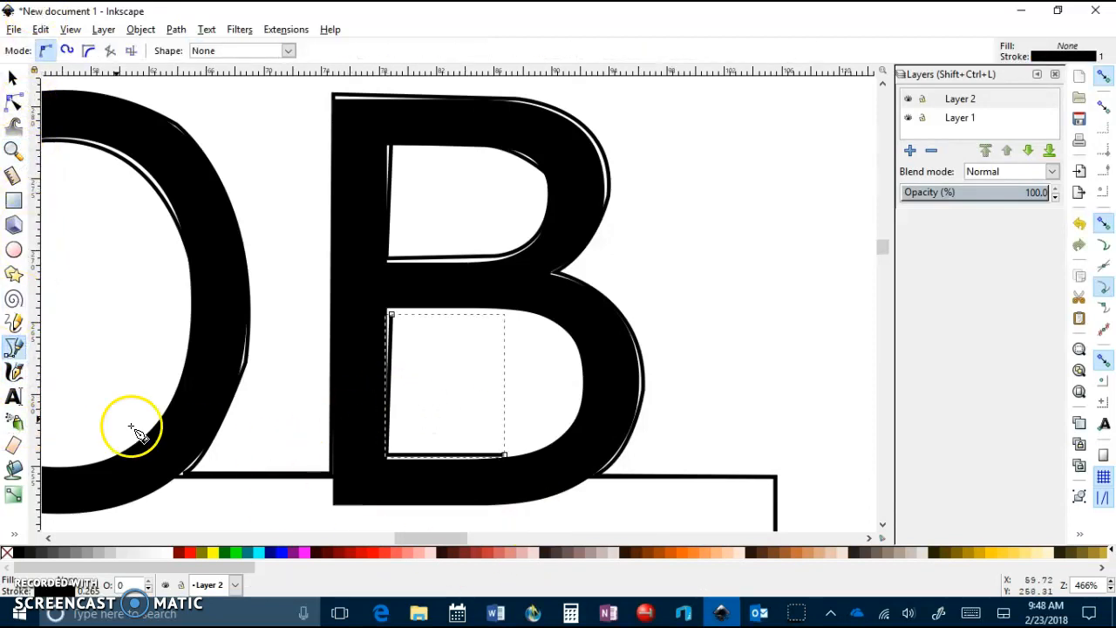
{"action": "left_click", "coordinate": [504, 454]}
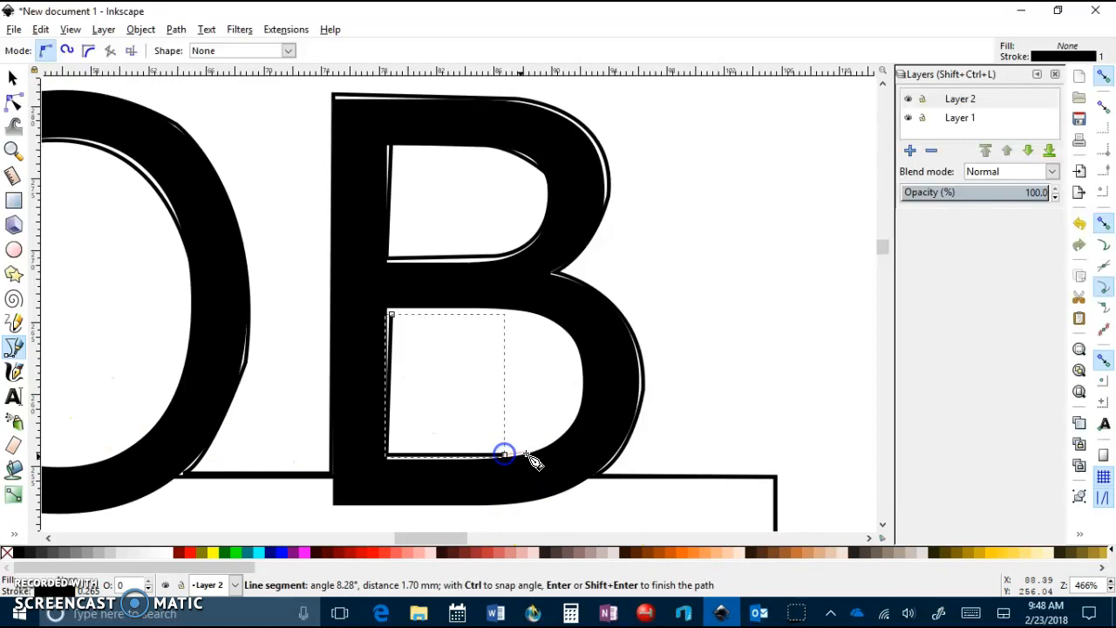
{"action": "left_click_drag", "start_coordinate": [583, 380], "coordinate": [581, 305]}
{"action": "left_click", "coordinate": [581, 375]}
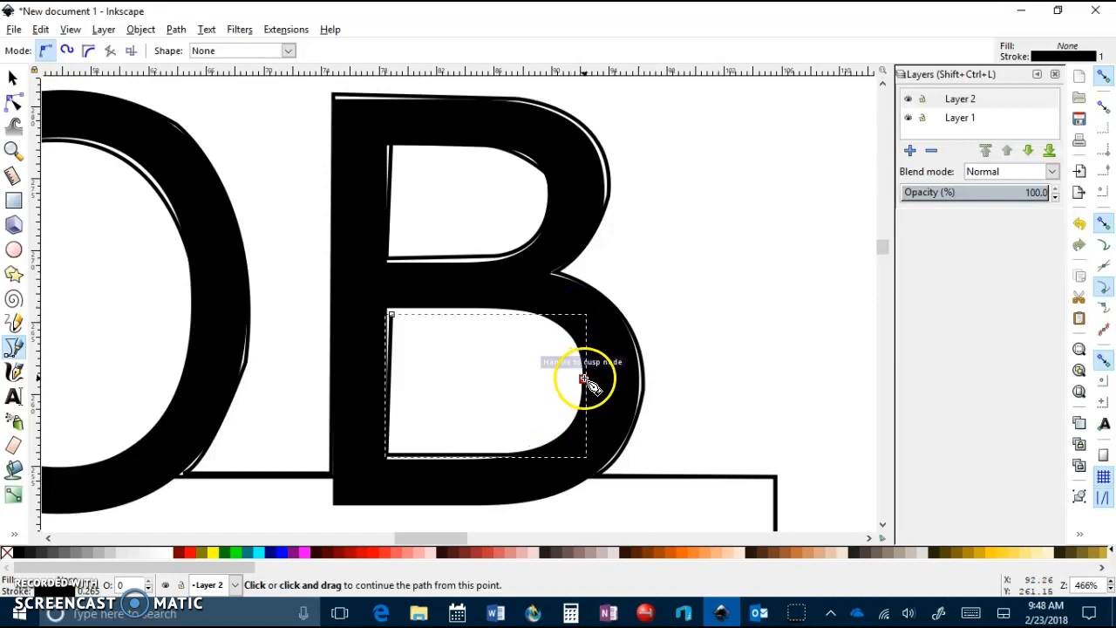
Curve the path up to the top edge of the second B's lower opening and close it at the top-left corner
{"action": "left_click", "coordinate": [582, 379]}
{"action": "mouse_move", "coordinate": [465, 302]}
{"action": "left_mouse_down"}
{"action": "mouse_move", "coordinate": [471, 310]}
{"action": "mouse_move", "coordinate": [404, 313]}
{"action": "mouse_move", "coordinate": [429, 320]}
{"action": "left_mouse_up"}
{"action": "left_click", "coordinate": [496, 300]}
{"action": "left_click", "coordinate": [498, 302]}
{"action": "left_click", "coordinate": [392, 314]}
Hide Layer 1 so that only the traced outlines on Layer 2 are displayed
{"action": "scroll", "coordinate": [485, 290], "scroll_direction": "up", "scroll_amount": 2}
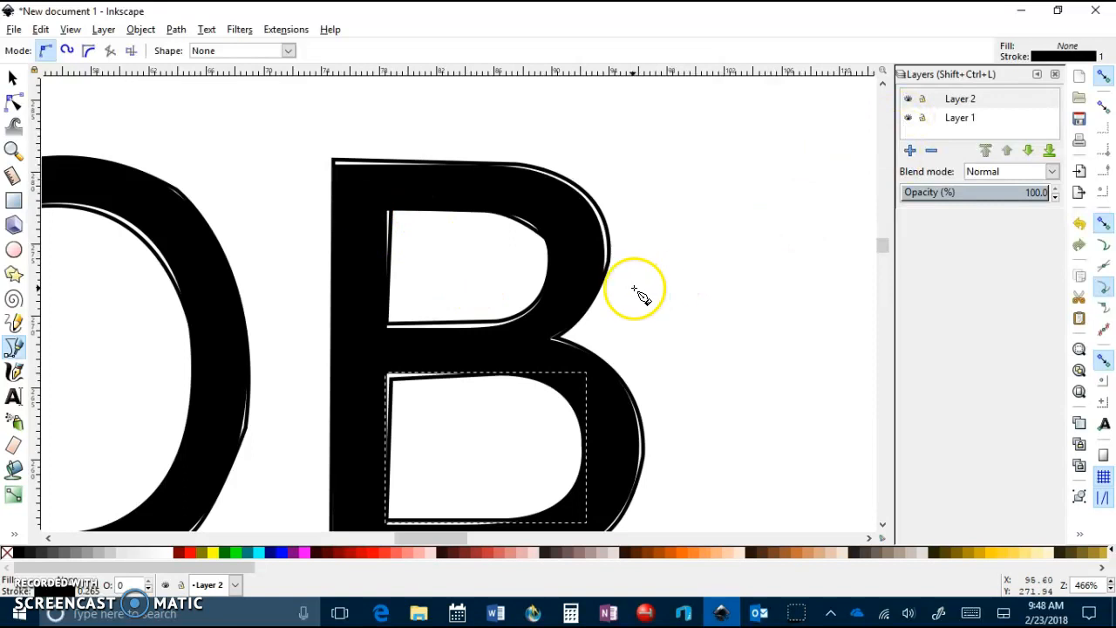
{"action": "scroll", "coordinate": [639, 297], "scroll_direction": "down", "scroll_amount": 2}
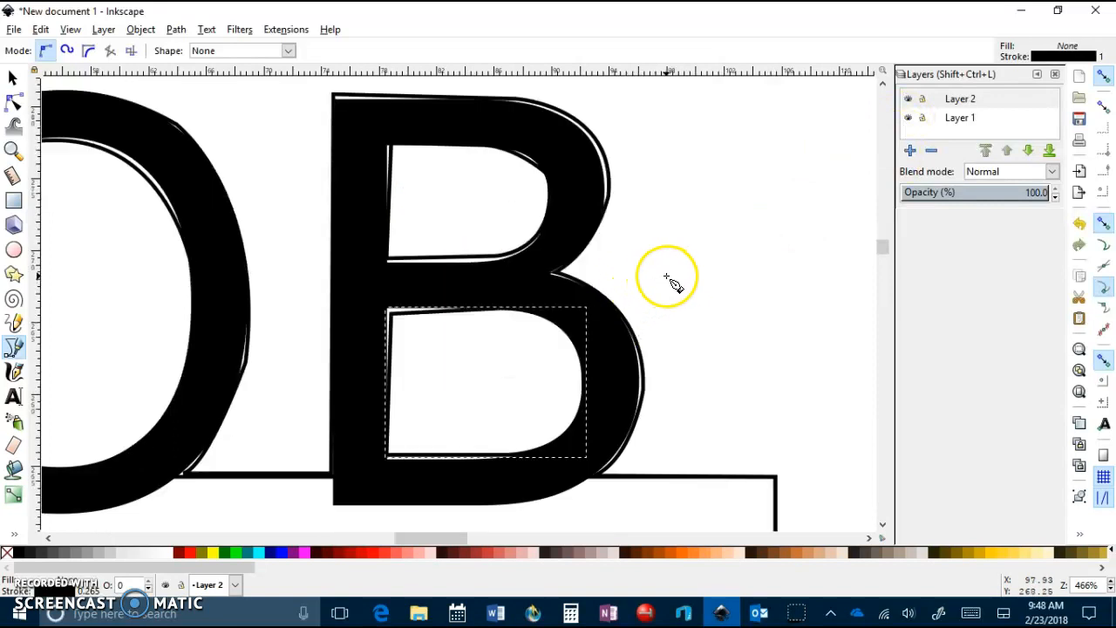
{"action": "left_click", "coordinate": [12, 150]}
{"action": "left_click", "coordinate": [689, 239], "text": "shift"}
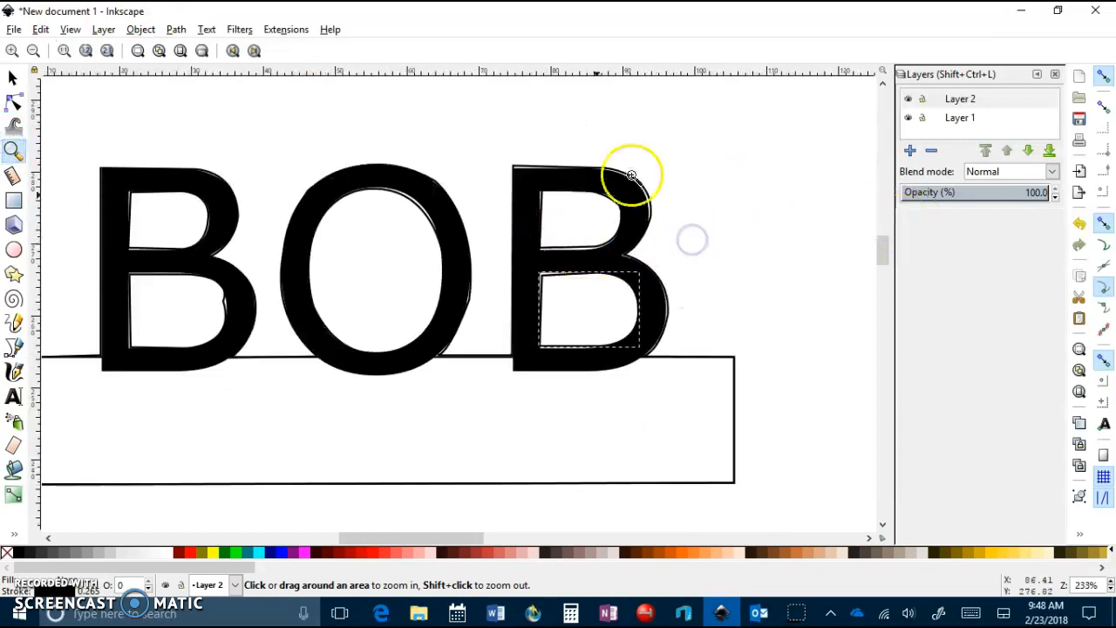
{"action": "left_click", "coordinate": [909, 118]}
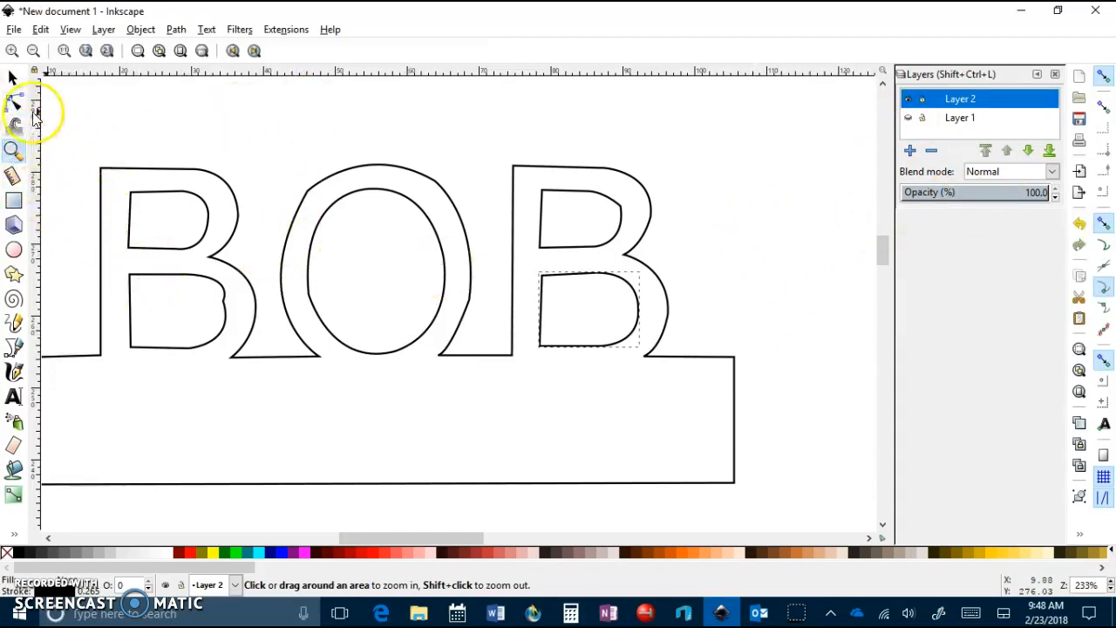
Move the right-side nodes of the first B's lower opening and second B's upper opening to about (35.2, 261.9) and (89.5, 274.9) mm
{"action": "left_click", "coordinate": [13, 103]}
{"action": "left_click", "coordinate": [226, 305]}
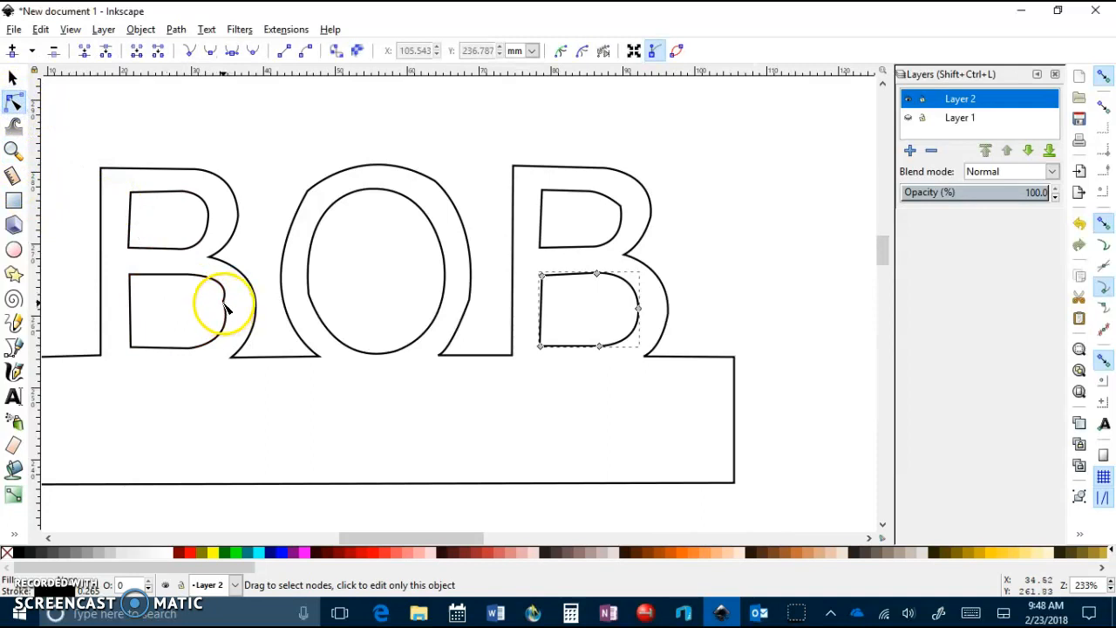
{"action": "left_click_drag", "start_coordinate": [227, 302], "coordinate": [229, 304]}
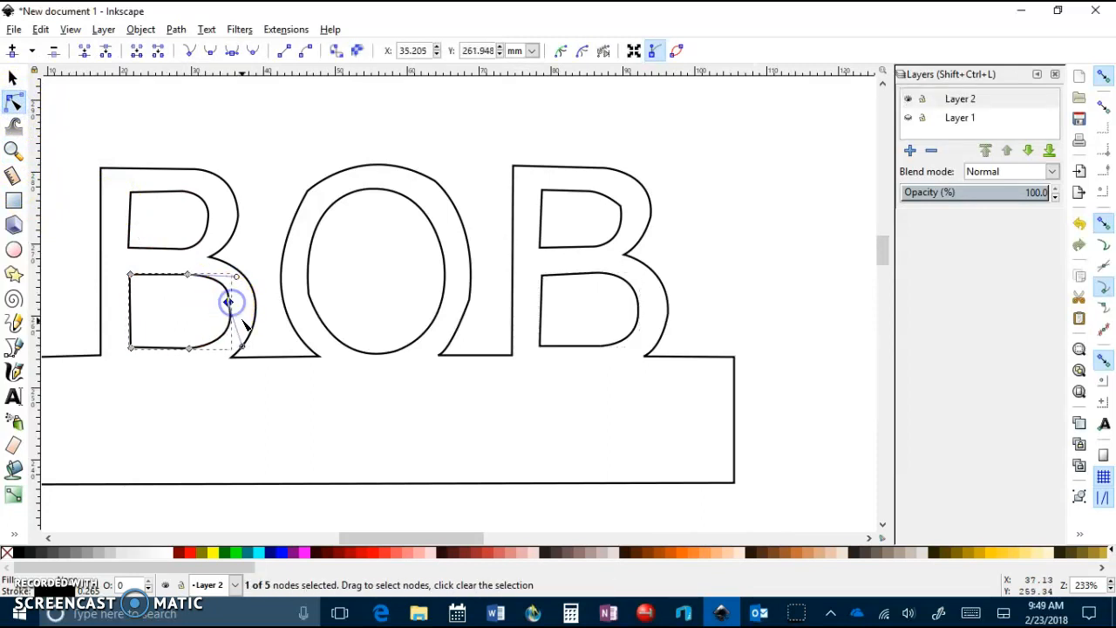
{"action": "left_click", "coordinate": [238, 387]}
{"action": "left_click", "coordinate": [616, 207]}
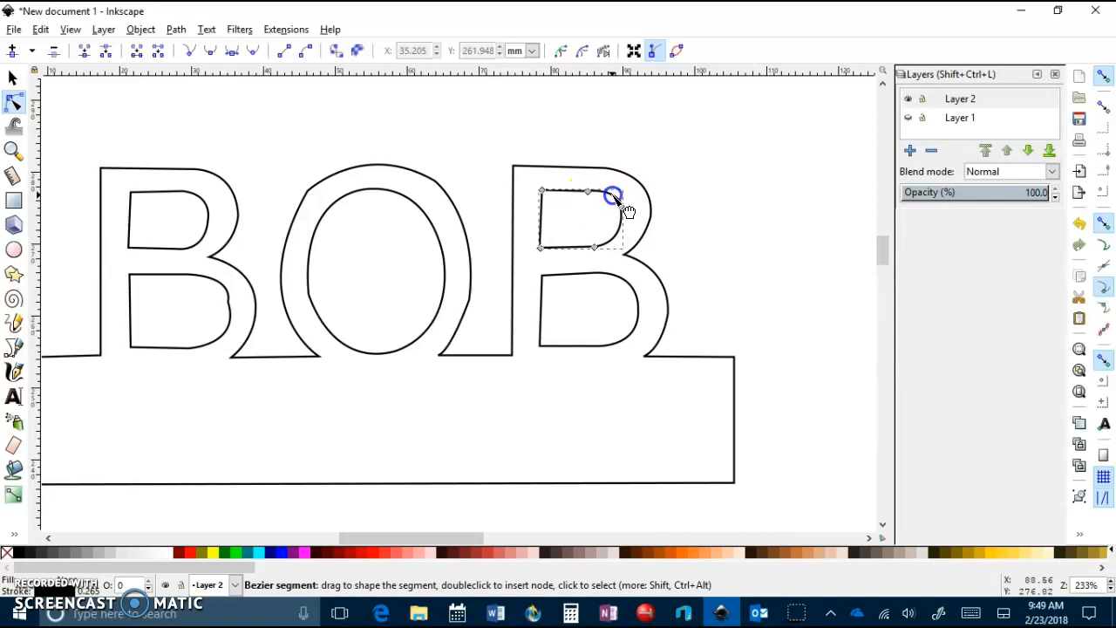
{"action": "left_click_drag", "start_coordinate": [622, 209], "coordinate": [620, 209]}
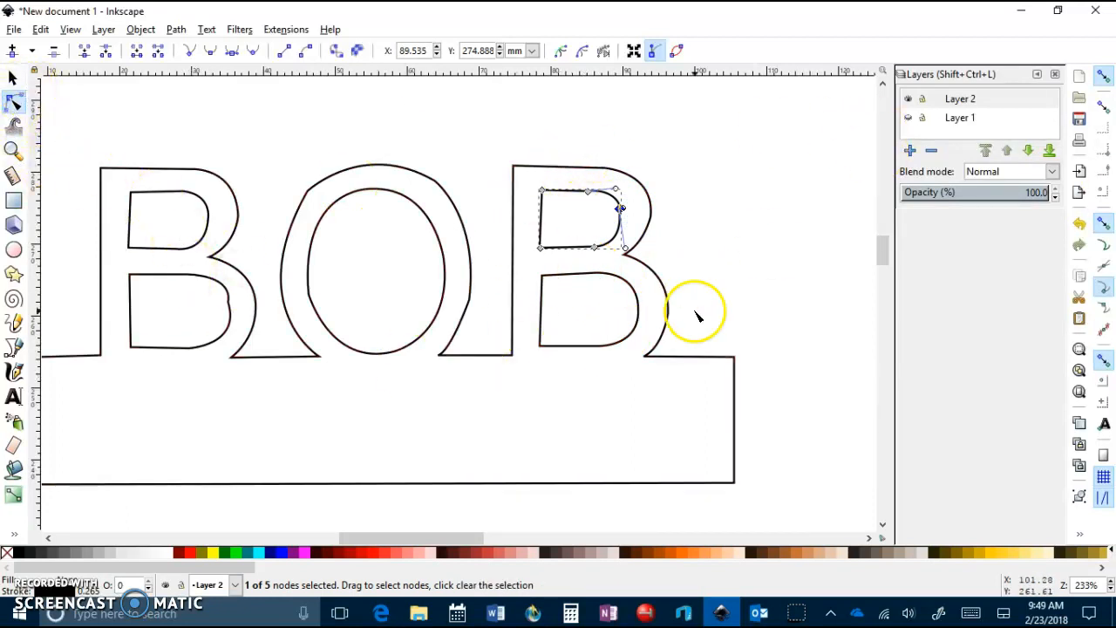
Delete Layer 1 with the original artwork, keeping only the traced outlines on Layer 2
{"action": "left_click", "coordinate": [958, 124]}
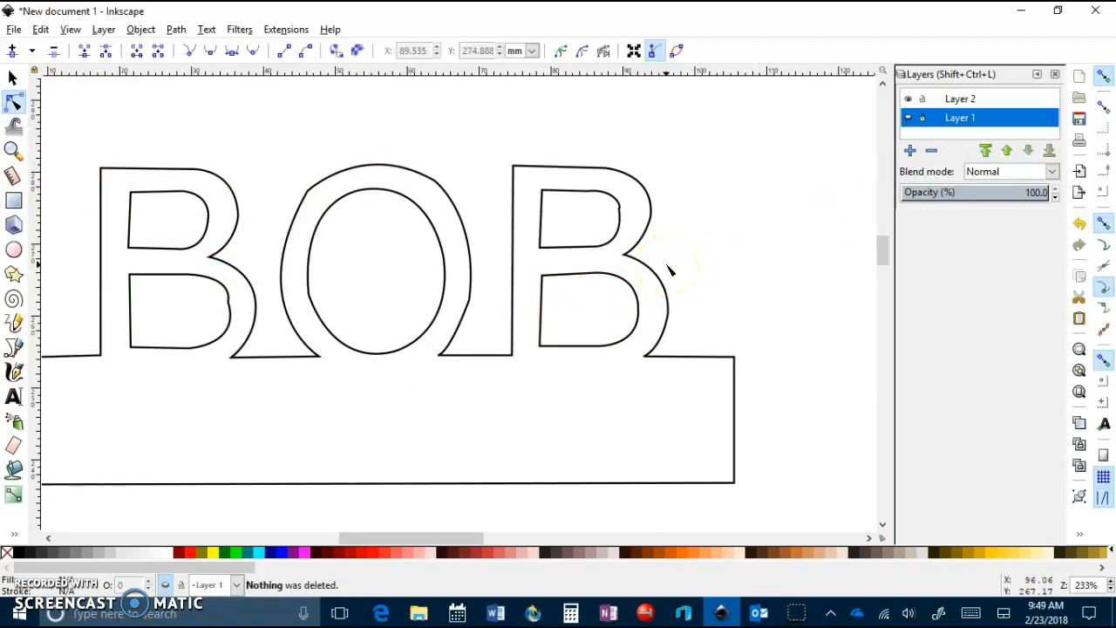
{"action": "left_click", "coordinate": [586, 149]}
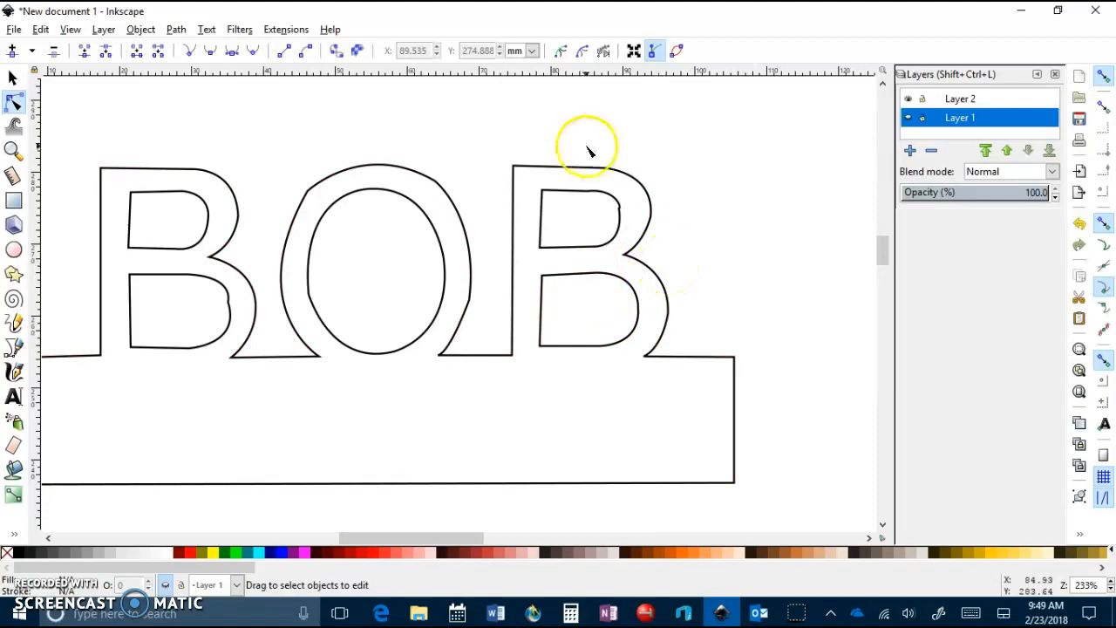
{"action": "right_click", "coordinate": [987, 117]}
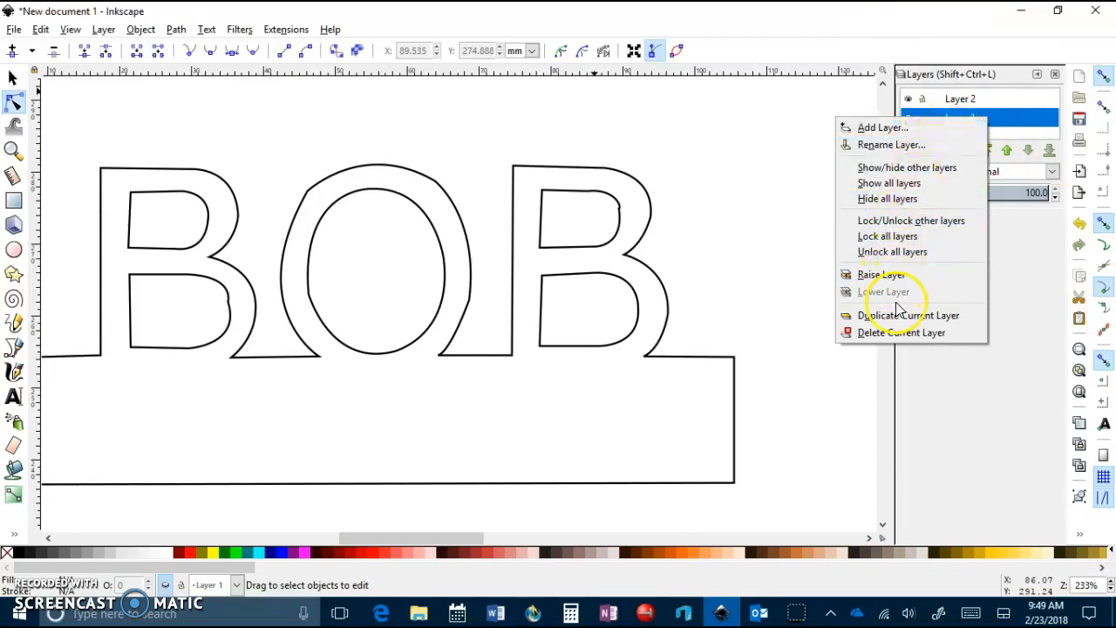
{"action": "left_click", "coordinate": [884, 337]}
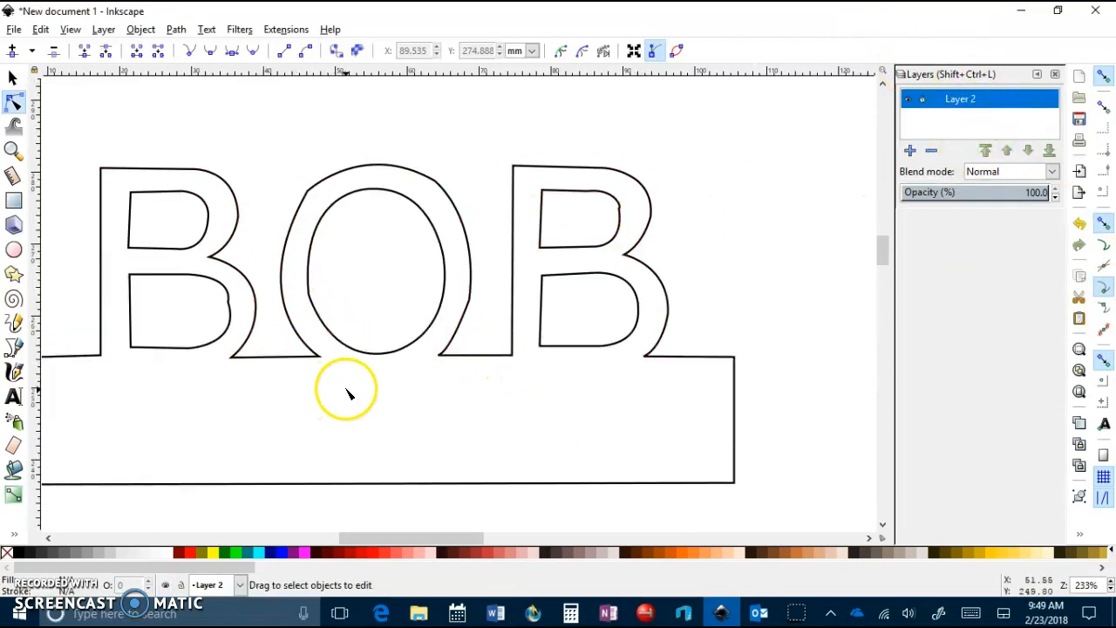
Add the text "TMS" inside the base bar below the letter O
{"action": "mouse_move", "coordinate": [449, 532]}
{"action": "left_mouse_down"}
{"action": "mouse_move", "coordinate": [419, 531]}
{"action": "mouse_move", "coordinate": [433, 533]}
{"action": "left_mouse_up"}
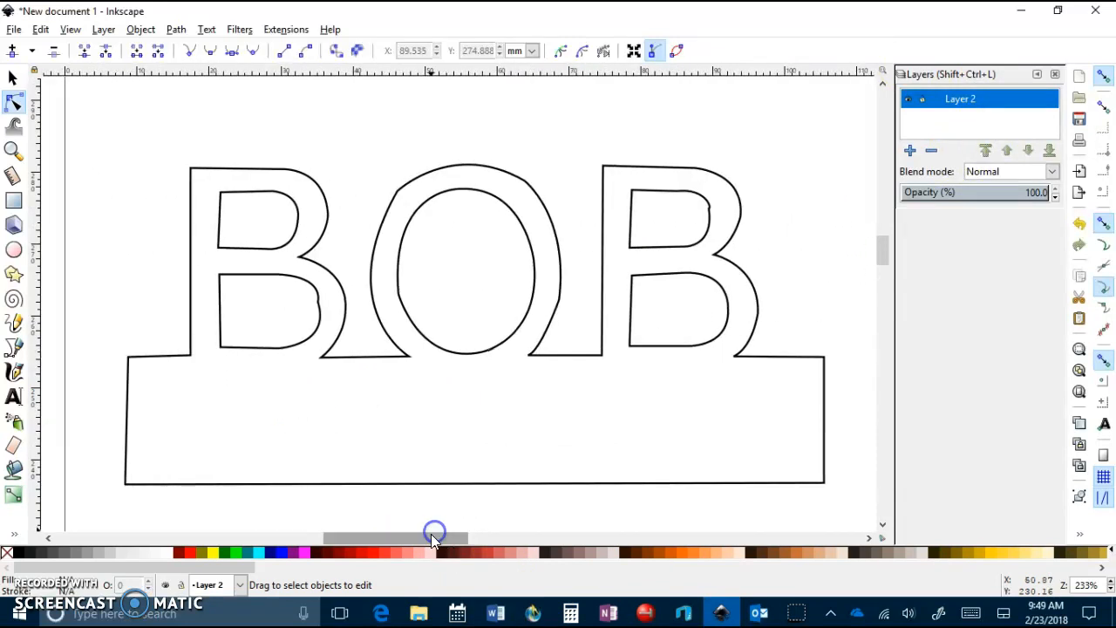
{"action": "left_click", "coordinate": [13, 78]}
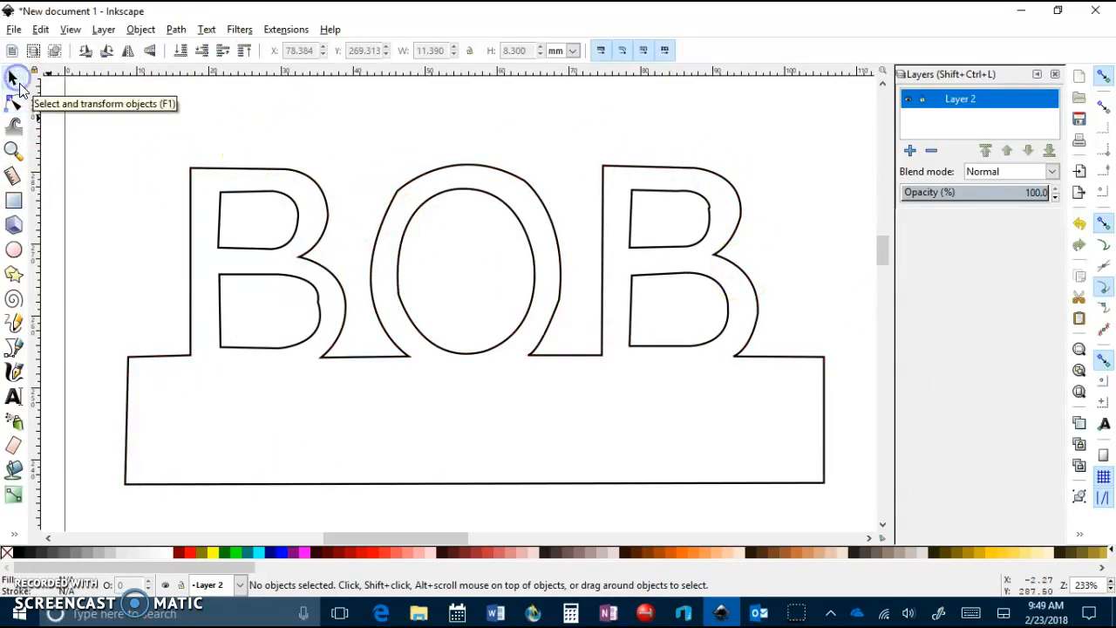
{"action": "left_click", "coordinate": [14, 347]}
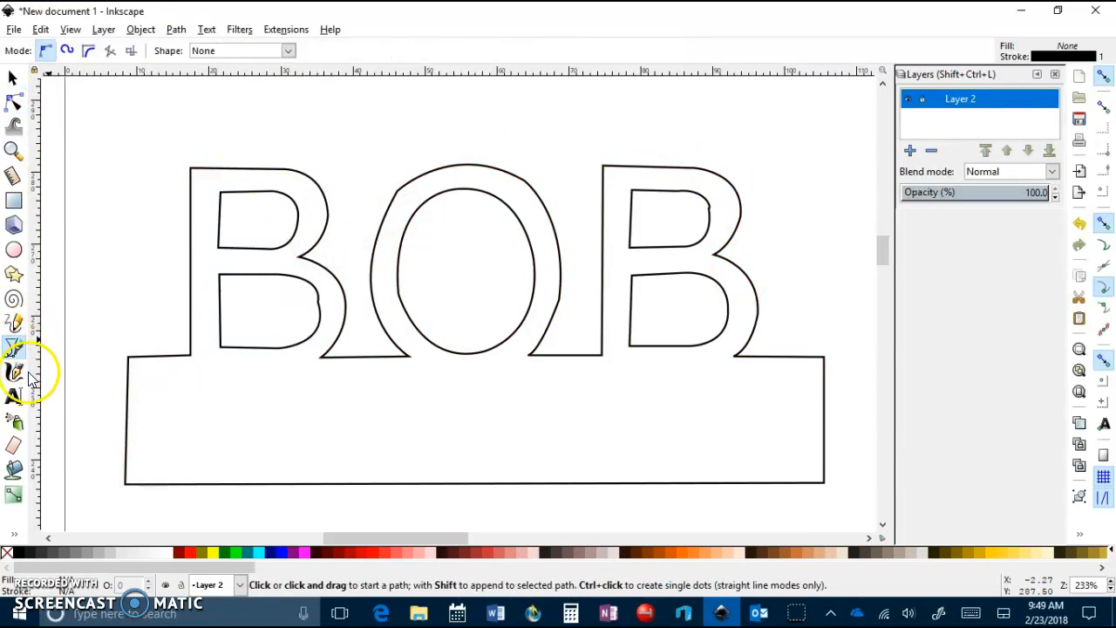
{"action": "left_click", "coordinate": [13, 397]}
{"action": "left_click", "coordinate": [399, 423]}
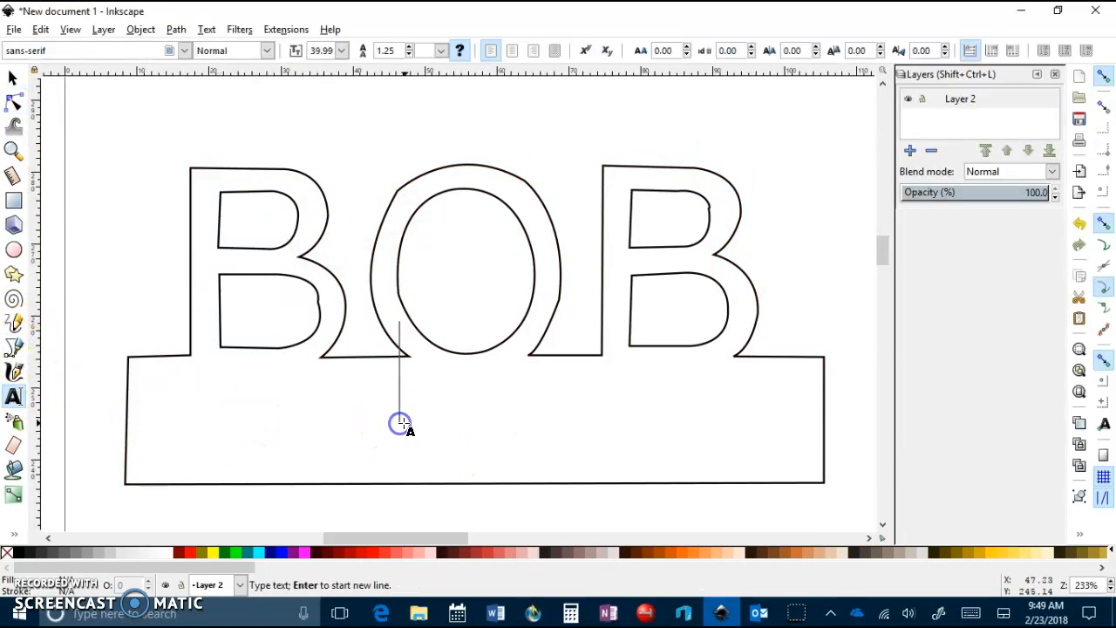
{"action": "left_click", "coordinate": [397, 466]}
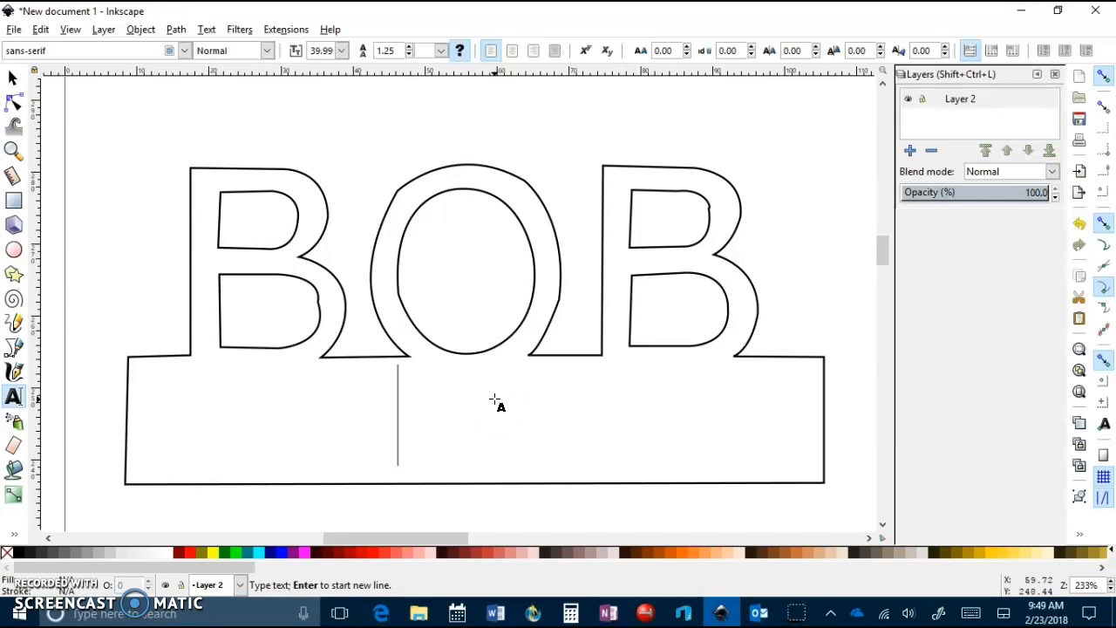
{"action": "type", "text": "TMS"}
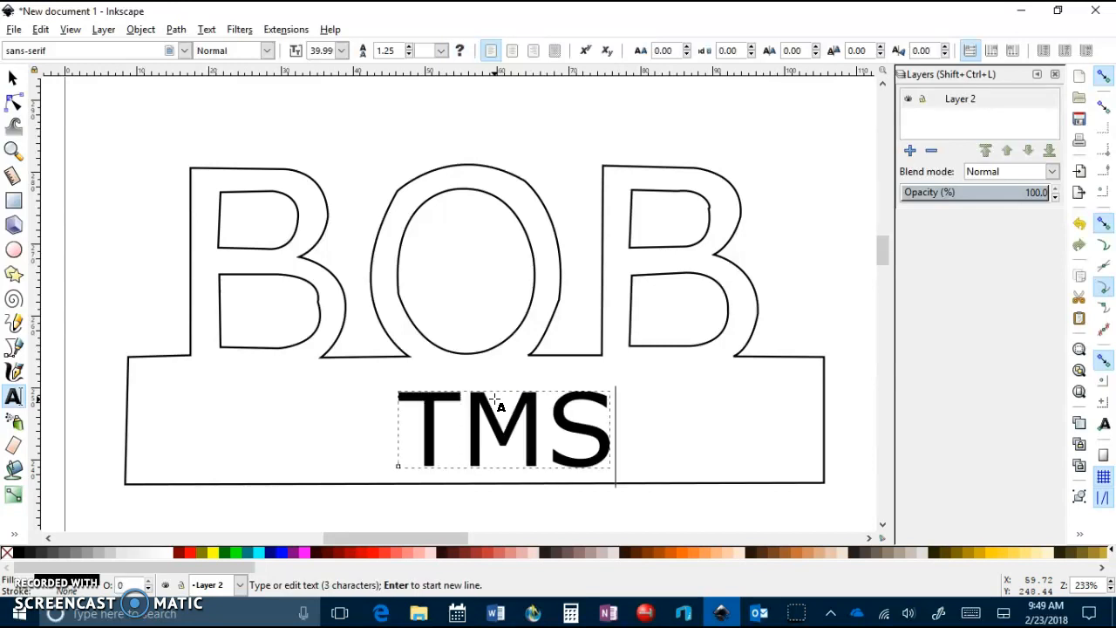
Move the "TMS" text to the middle of the base bar, at about X 40.8, Y 239.7 mm
{"action": "left_click", "coordinate": [22, 207]}
{"action": "left_click", "coordinate": [12, 79]}
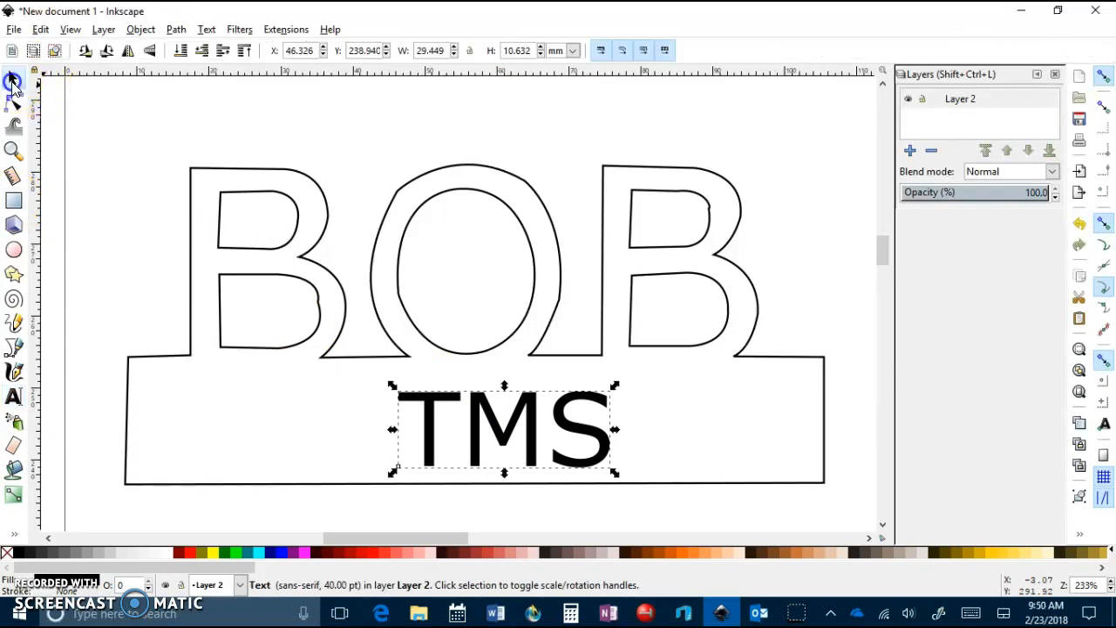
{"action": "left_click_drag", "start_coordinate": [525, 427], "coordinate": [487, 421]}
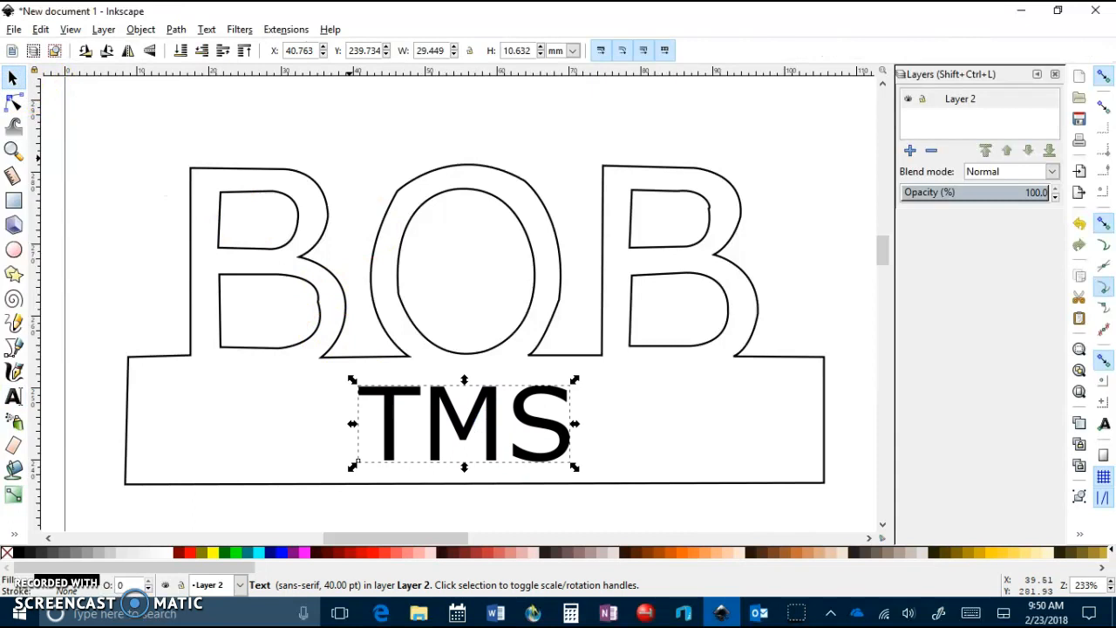
Convert the "TMS" text to paths and give the letters a red stroke
{"action": "left_click", "coordinate": [175, 30]}
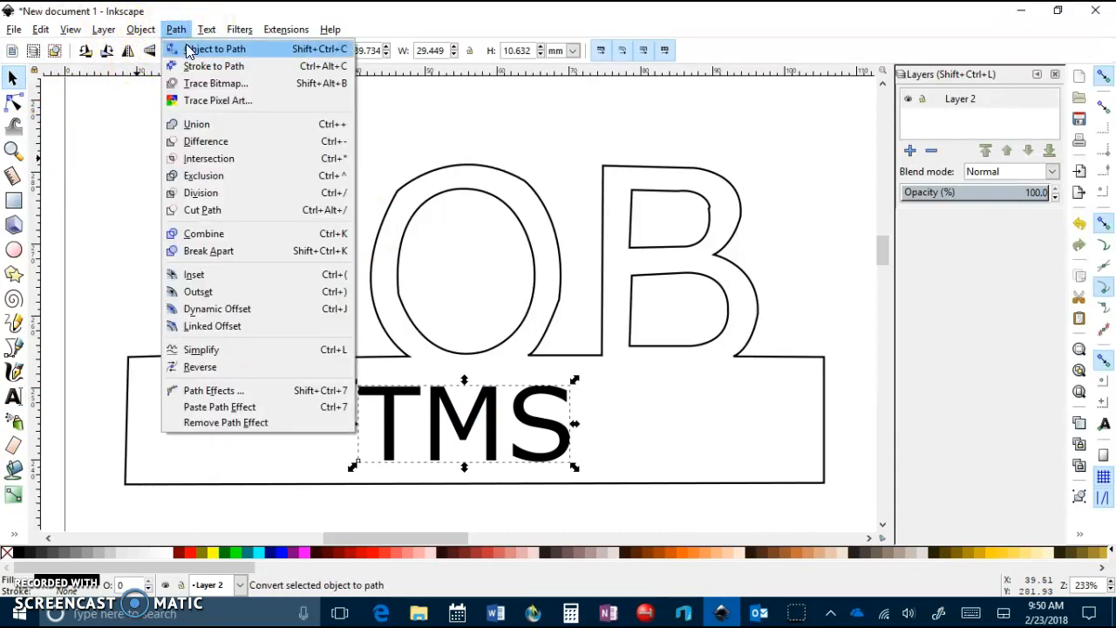
{"action": "left_click", "coordinate": [187, 49]}
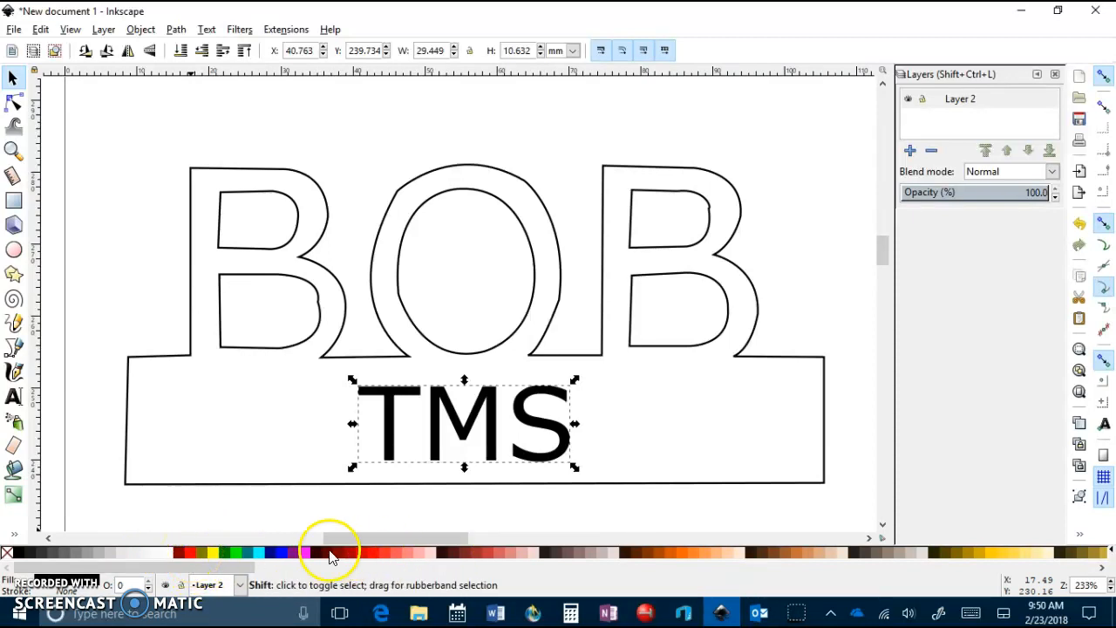
{"action": "left_click", "coordinate": [192, 553], "text": "shift"}
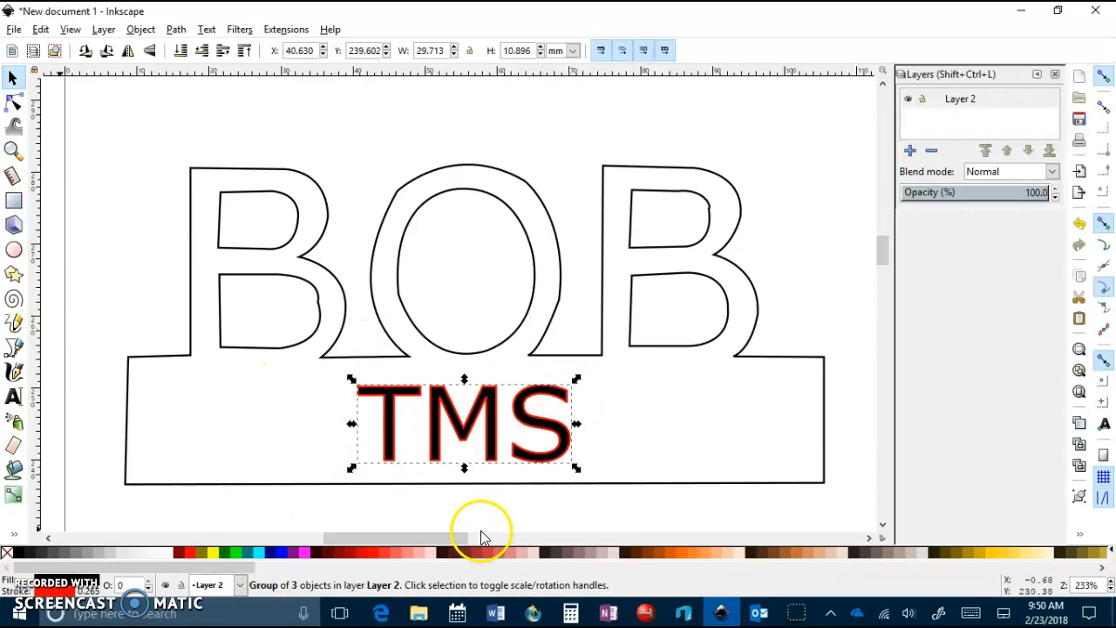
Save the drawing as an Inkscape SVG file named Bob
{"action": "left_click", "coordinate": [14, 29]}
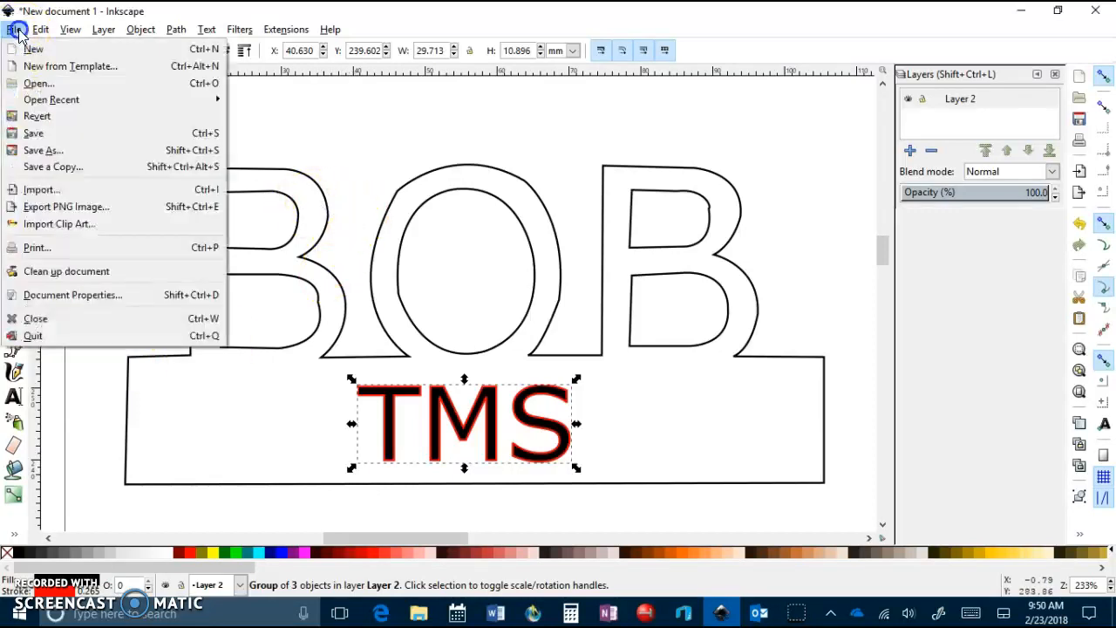
{"action": "left_click", "coordinate": [65, 151]}
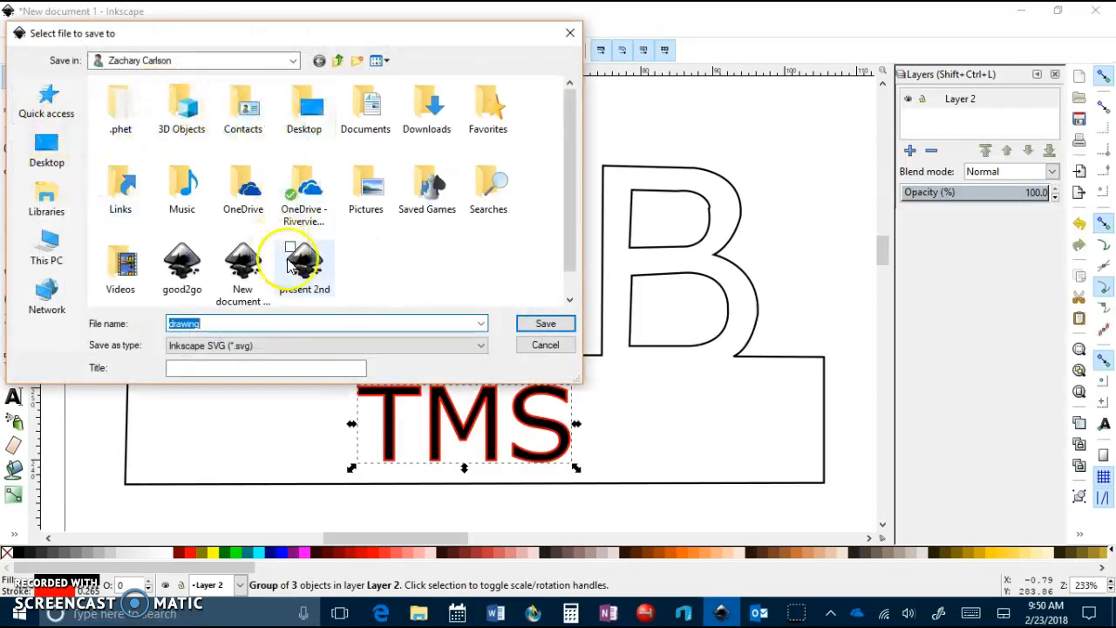
{"action": "left_click", "coordinate": [361, 321]}
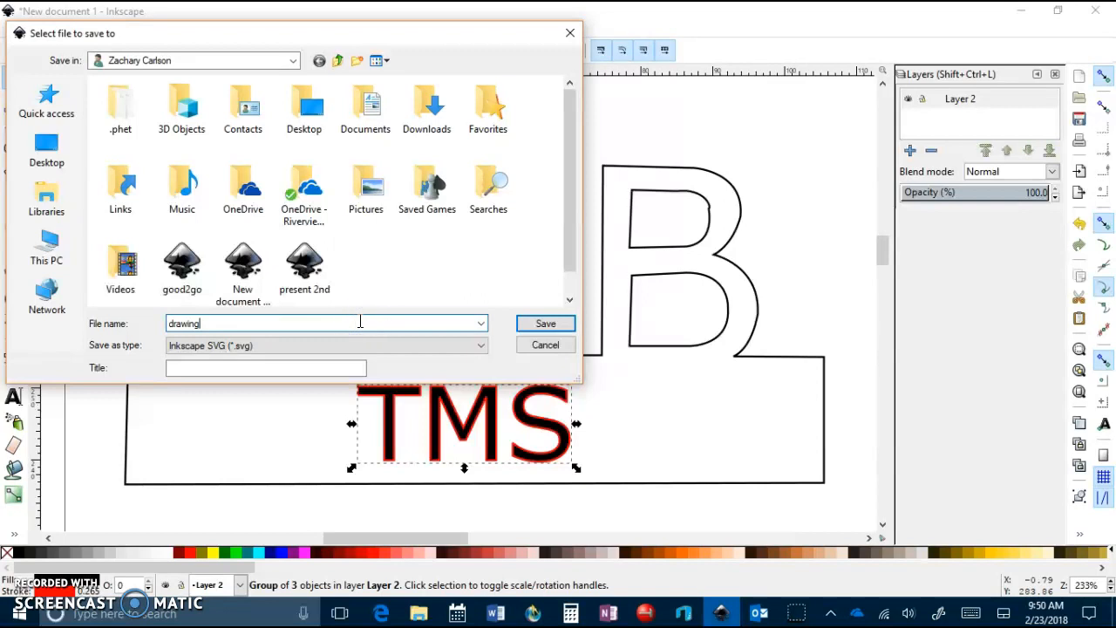
{"action": "key", "text": "BackSpace"}
{"action": "key", "text": "BackSpace"}
{"action": "type", "text": "Bob"}
{"action": "key", "text": "Return"}
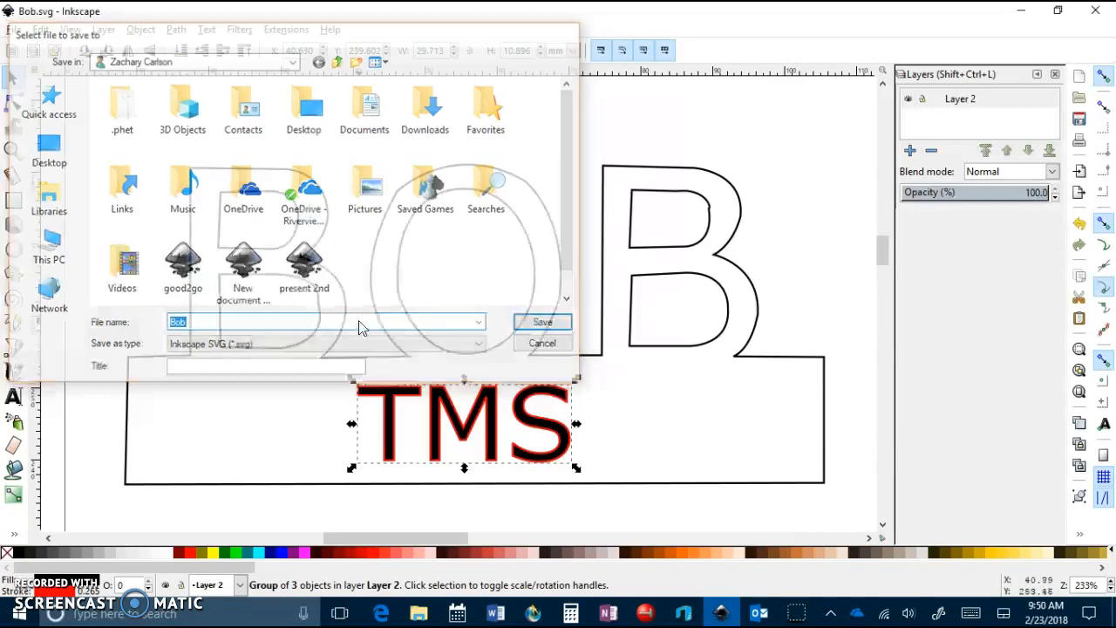